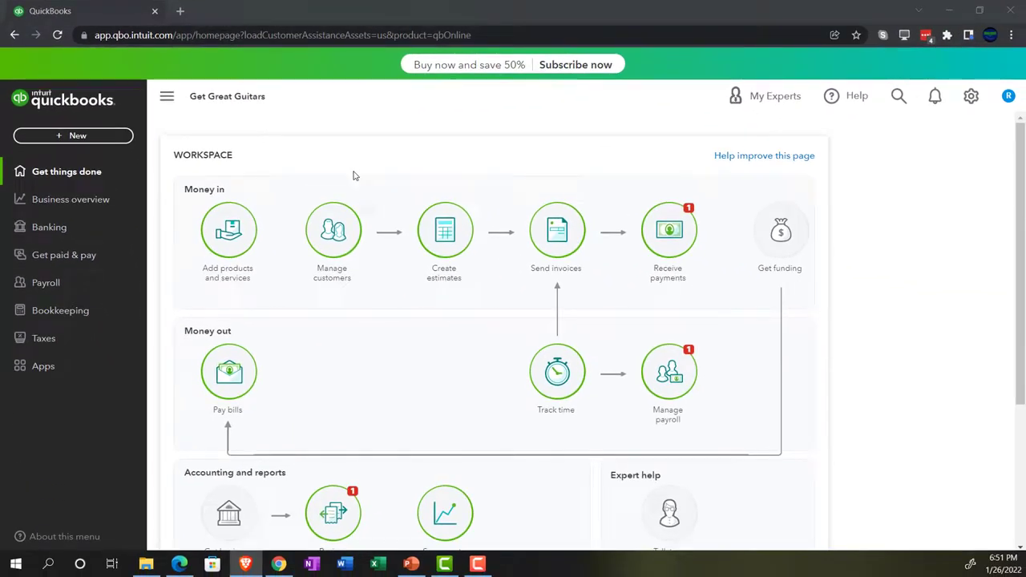
- Zoom the Get Great Guitars homepage to 110%, then switch to the Sample Company dashboard in Edge
key(ctrl+plus)
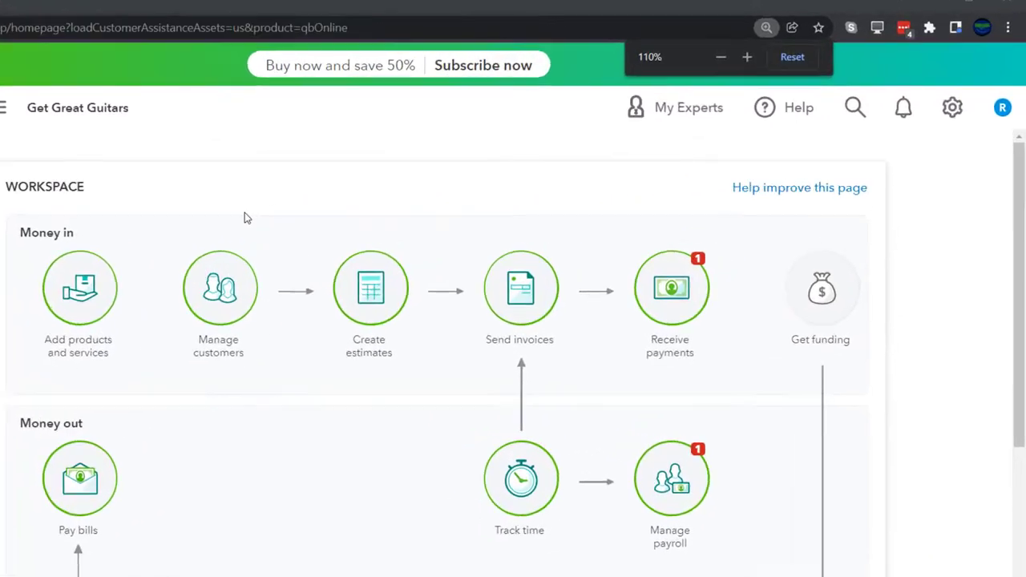
key(ctrl+plus)
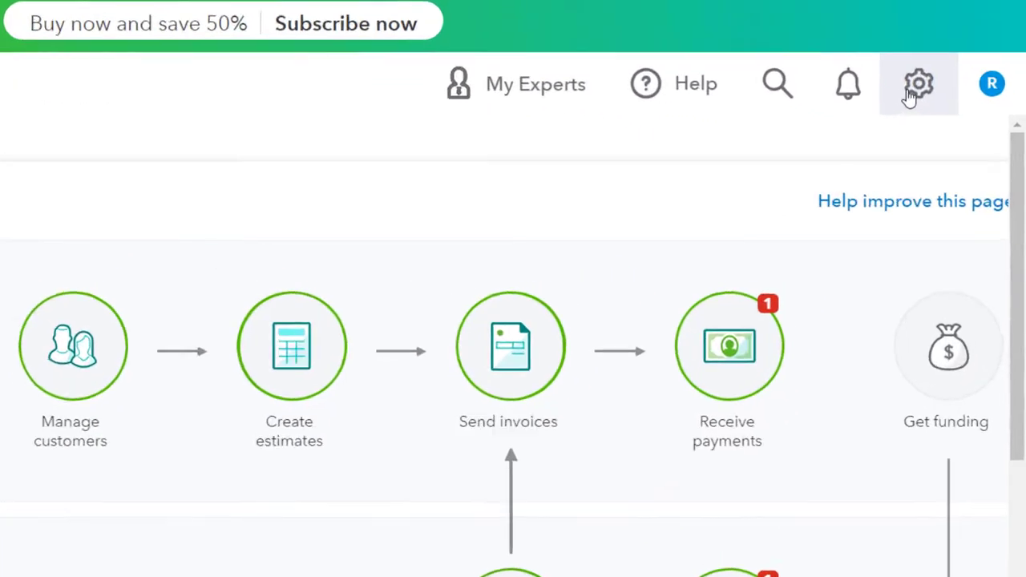
click(955, 111)
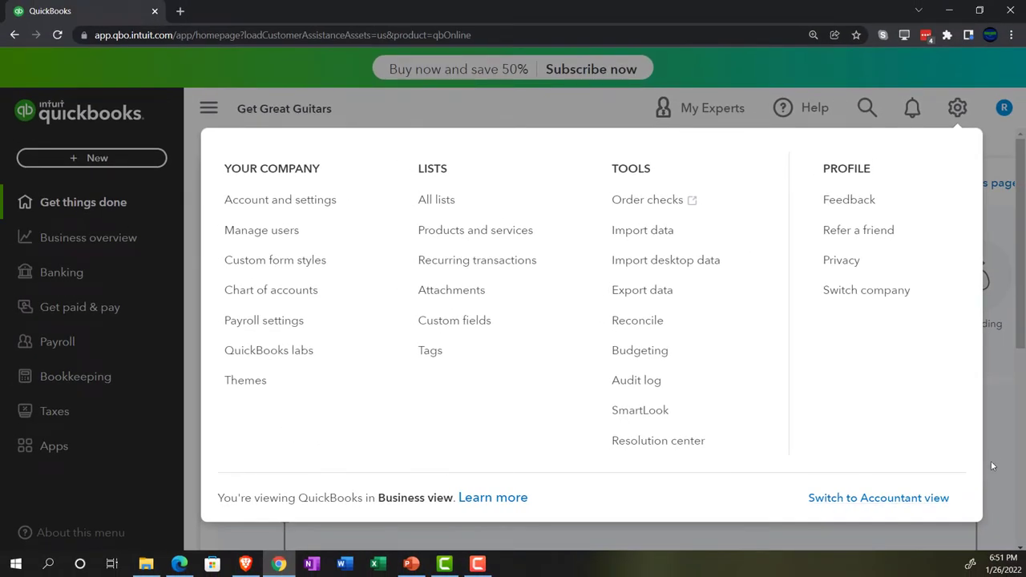
click(995, 461)
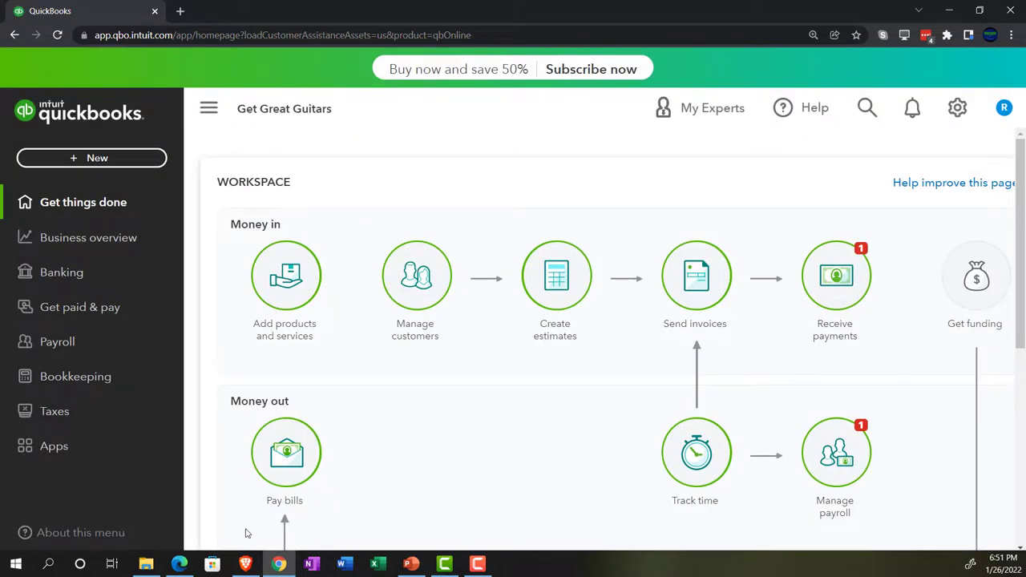
click(181, 564)
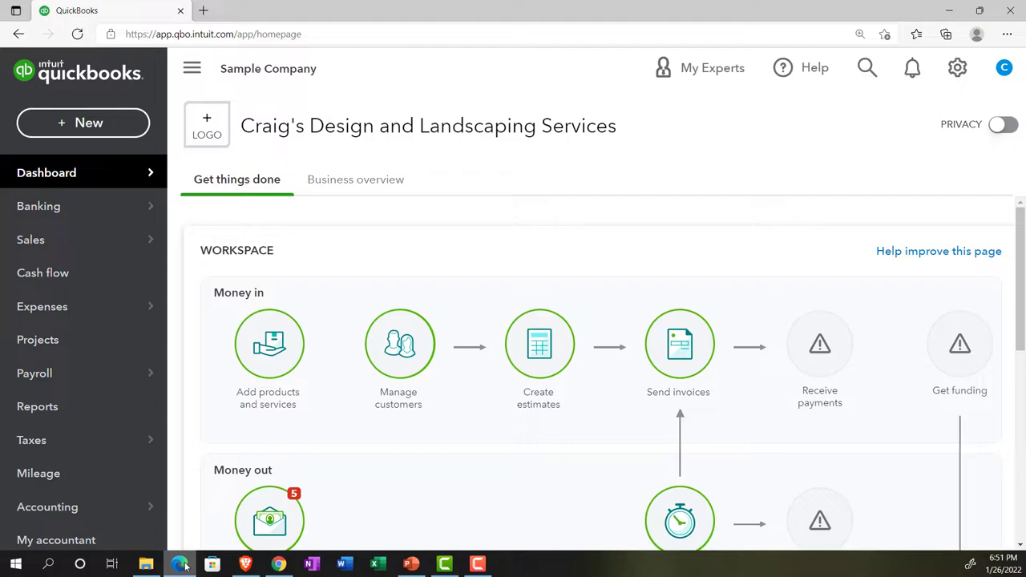
- Duplicate the Get Great Guitars QuickBooks tab three times for four tabs, then return to Edge
click(181, 564)
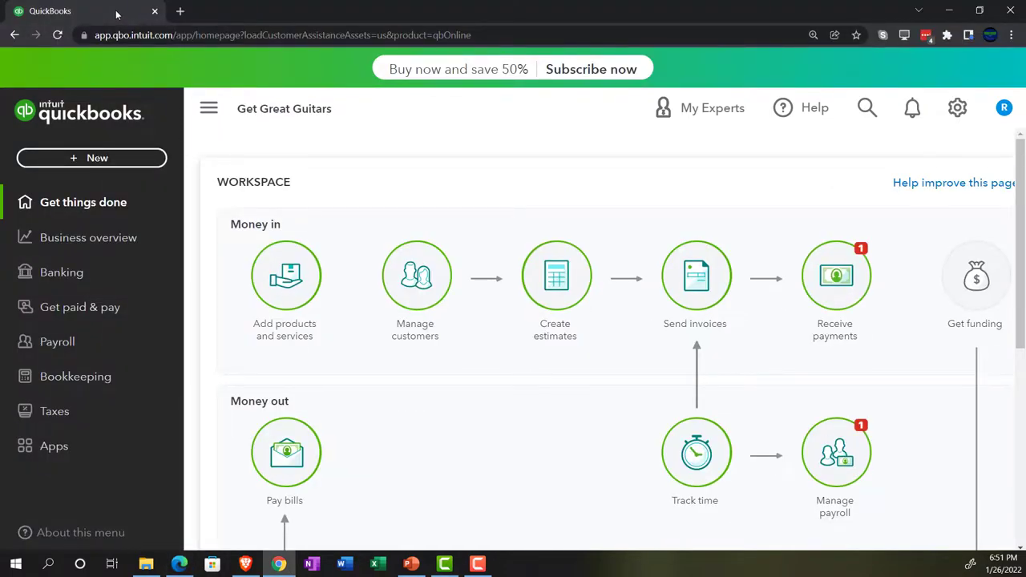
right_click(117, 17)
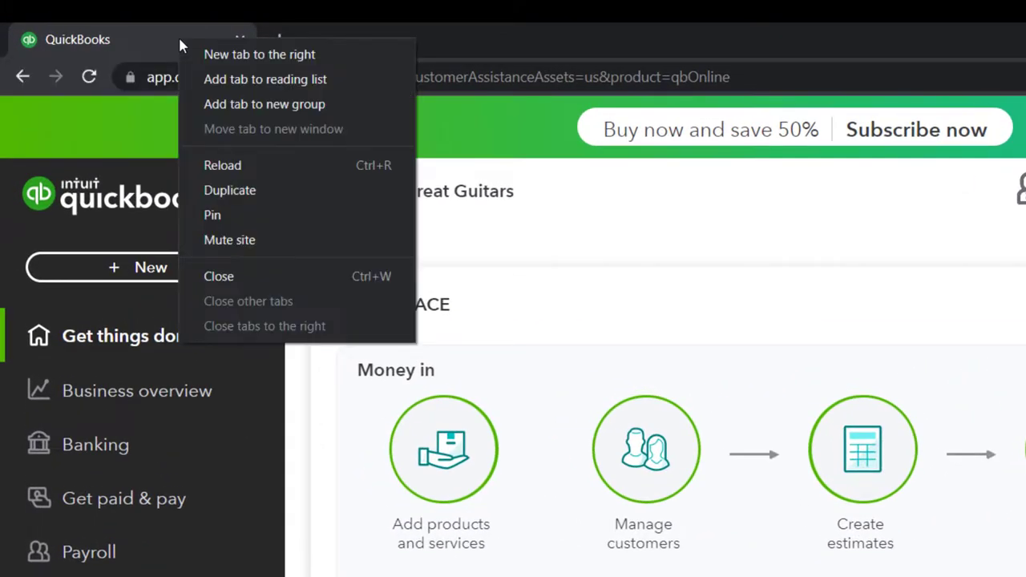
click(222, 193)
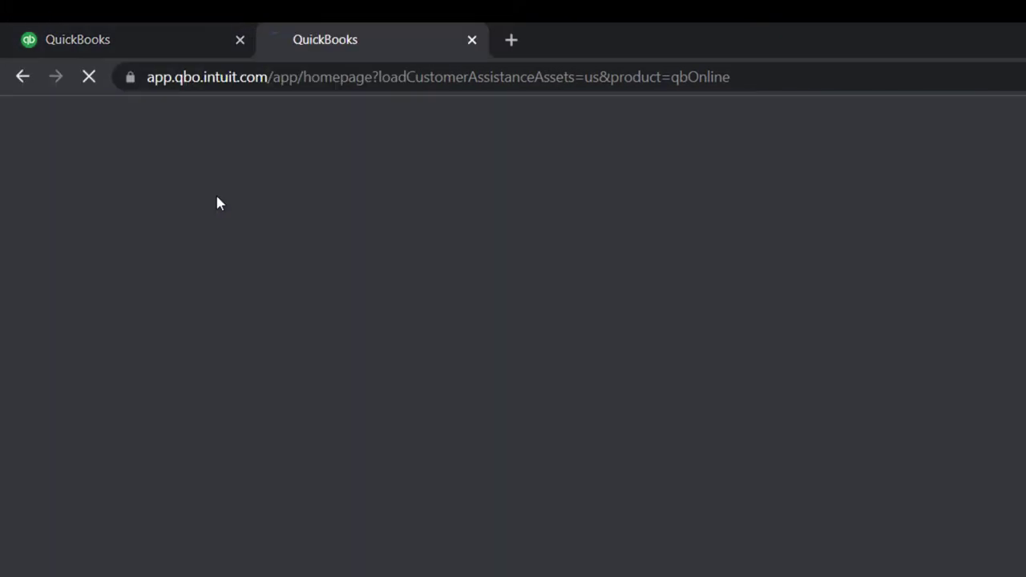
click(170, 42)
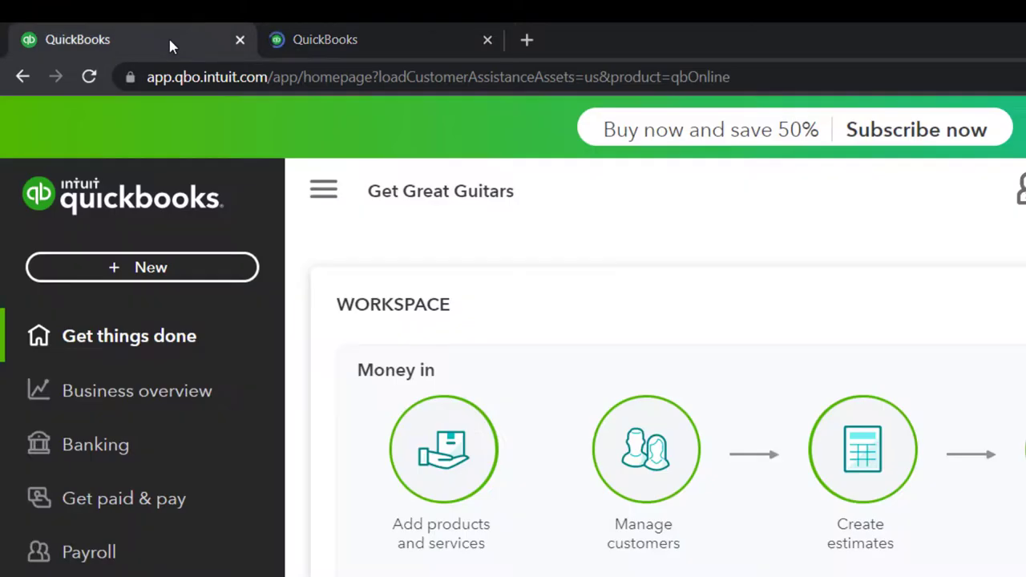
right_click(169, 47)
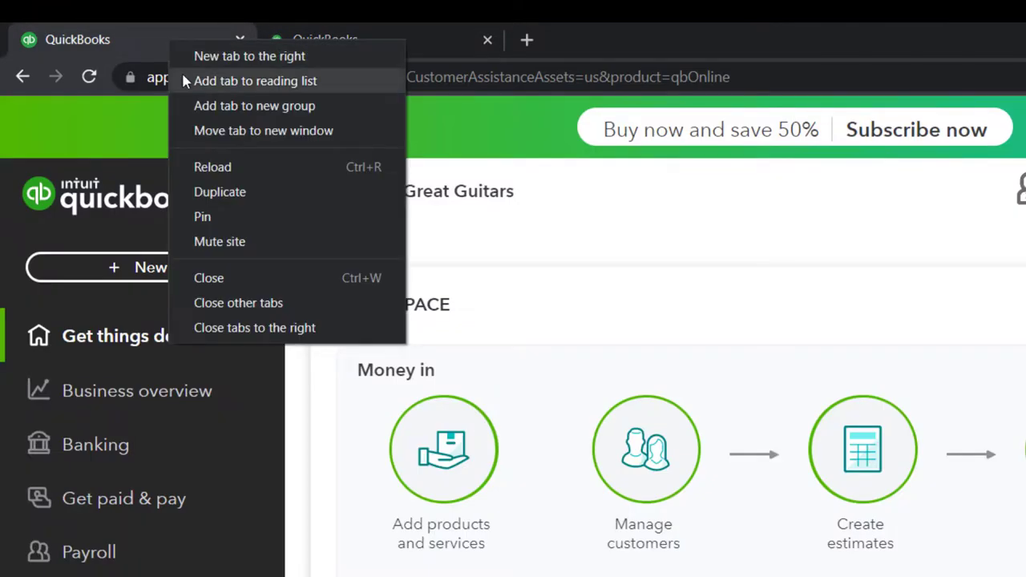
click(203, 193)
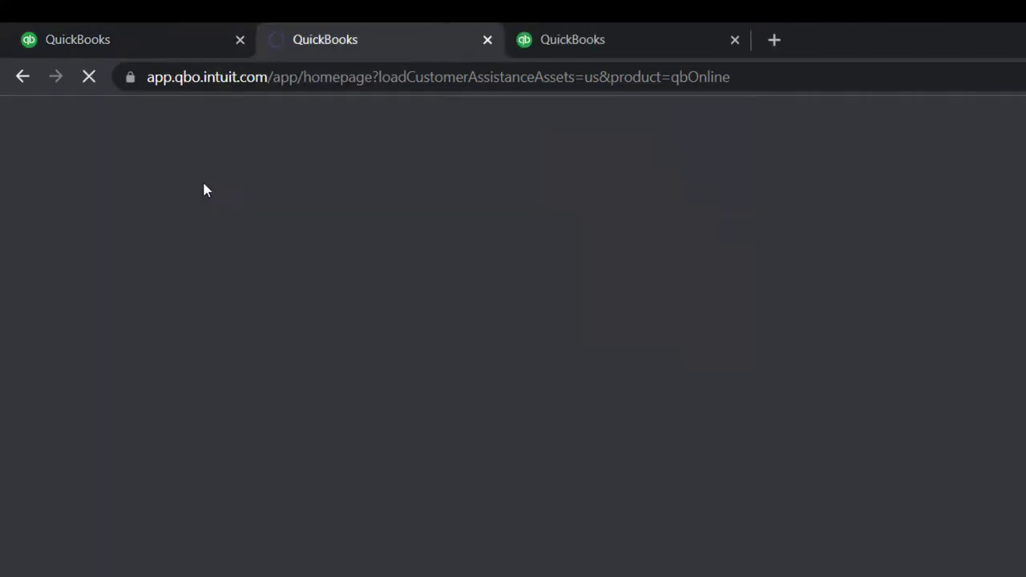
click(167, 41)
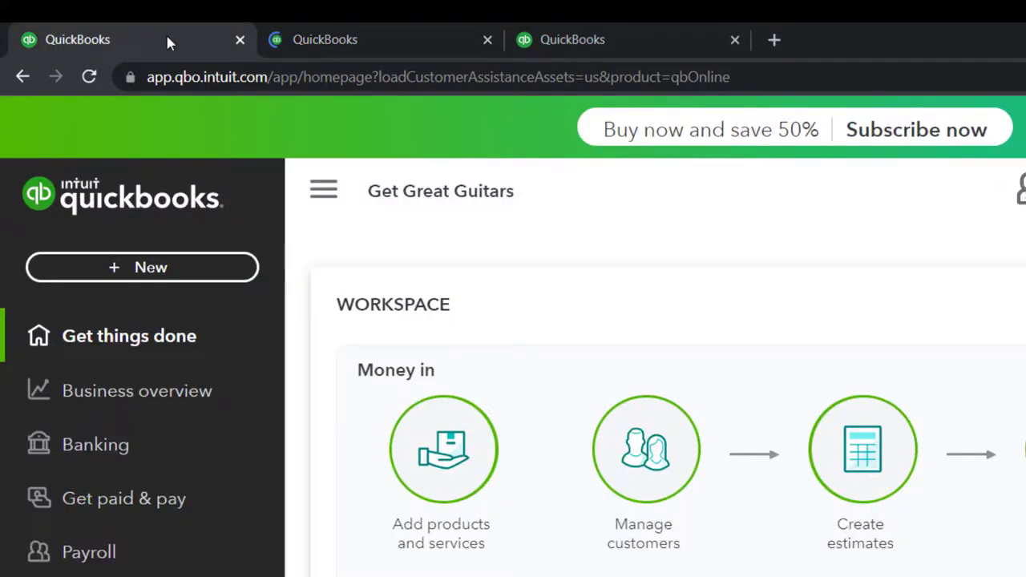
right_click(169, 42)
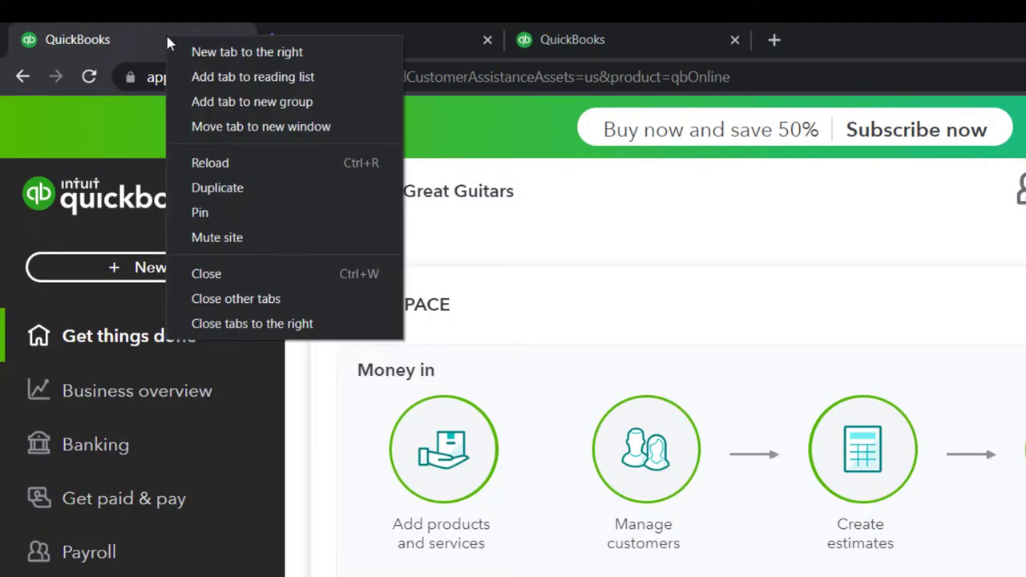
click(218, 189)
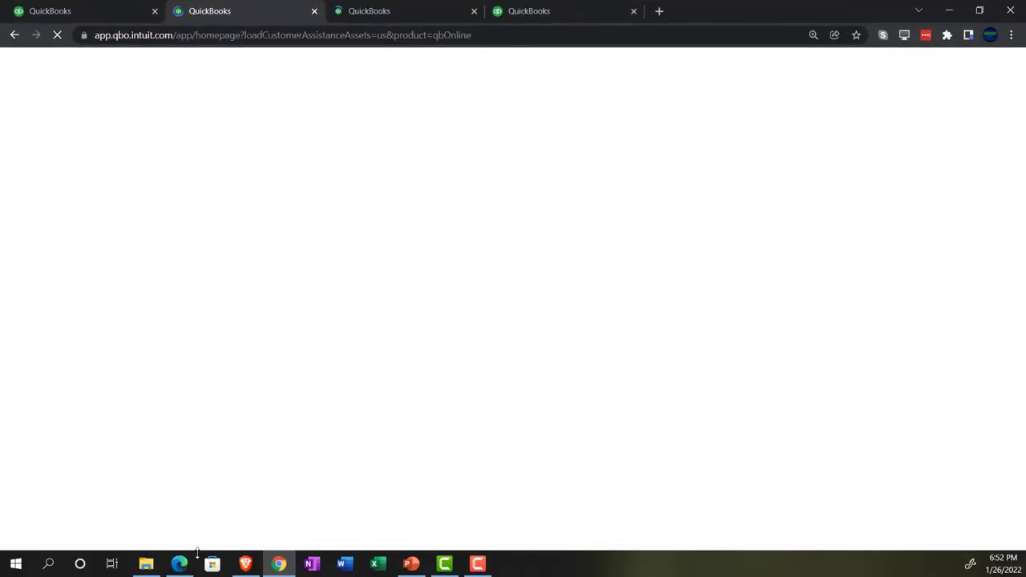
click(181, 565)
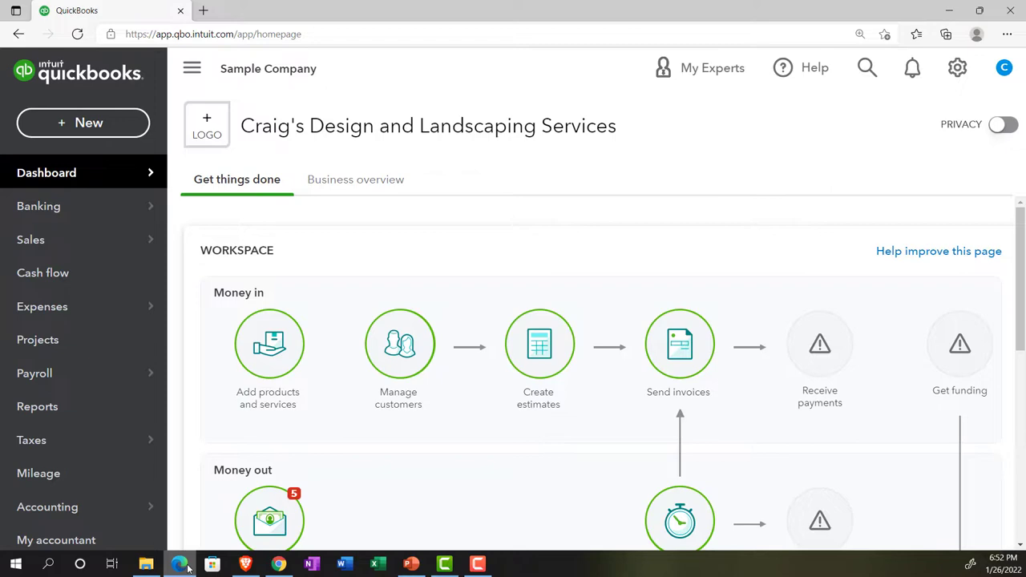
- Open Business overview > Reports for Get Great Guitars, showing Balance Sheet and Profit and Loss favorites
click(77, 415)
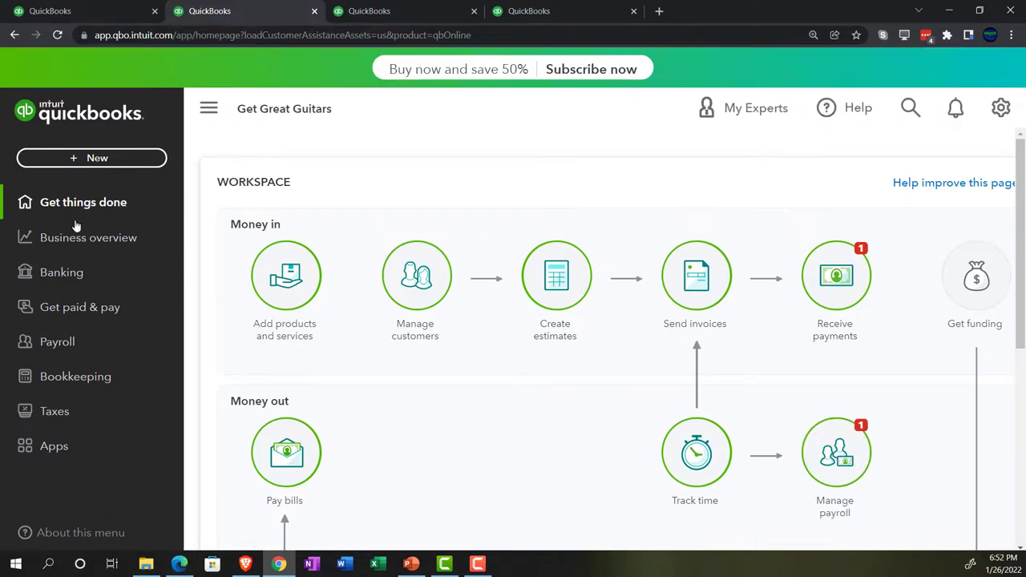
click(76, 240)
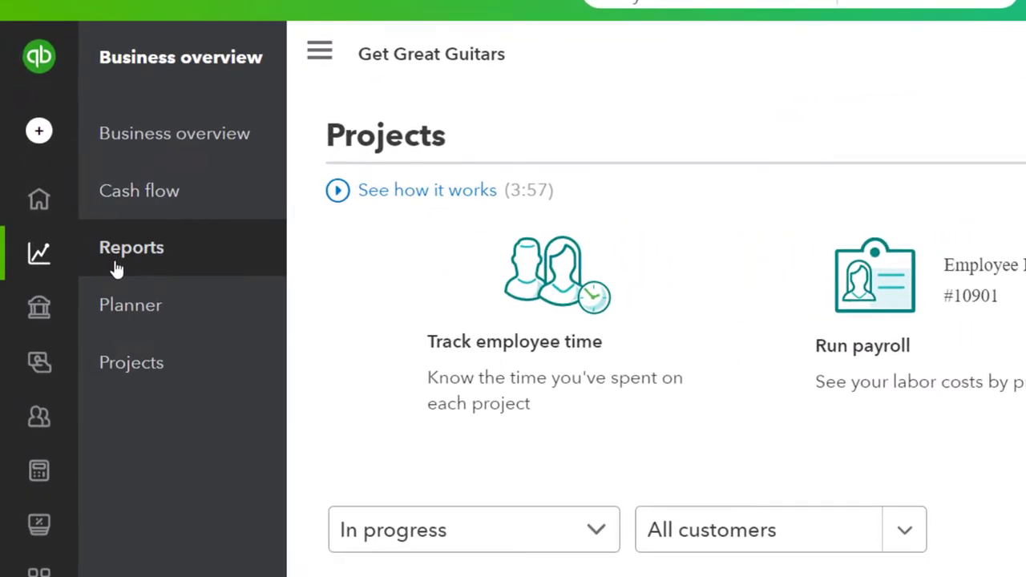
click(117, 267)
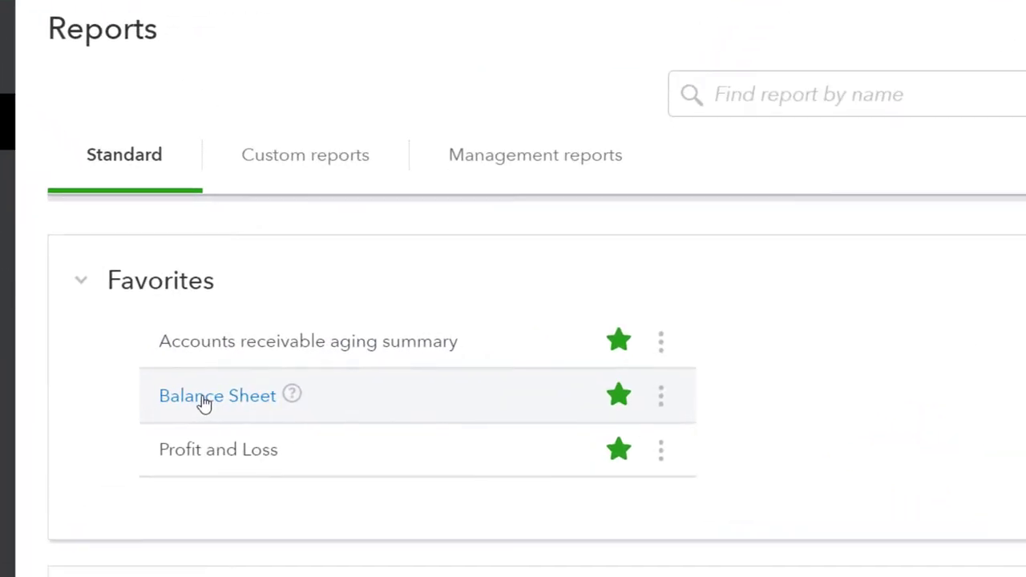
- Run the Balance Sheet for 01/01/2022 through 12/31/2022 with the sidebar collapsed
click(205, 405)
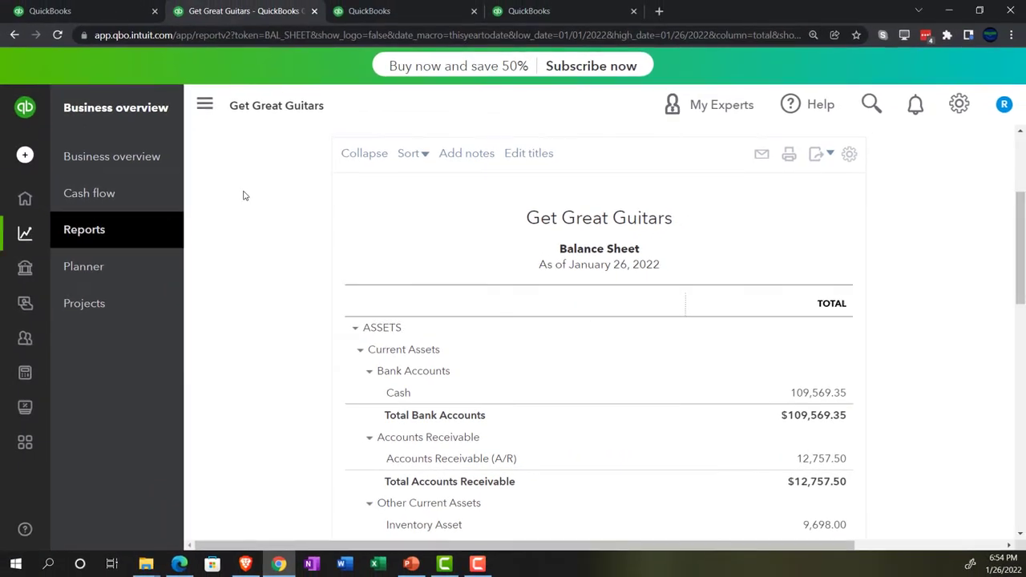
click(205, 105)
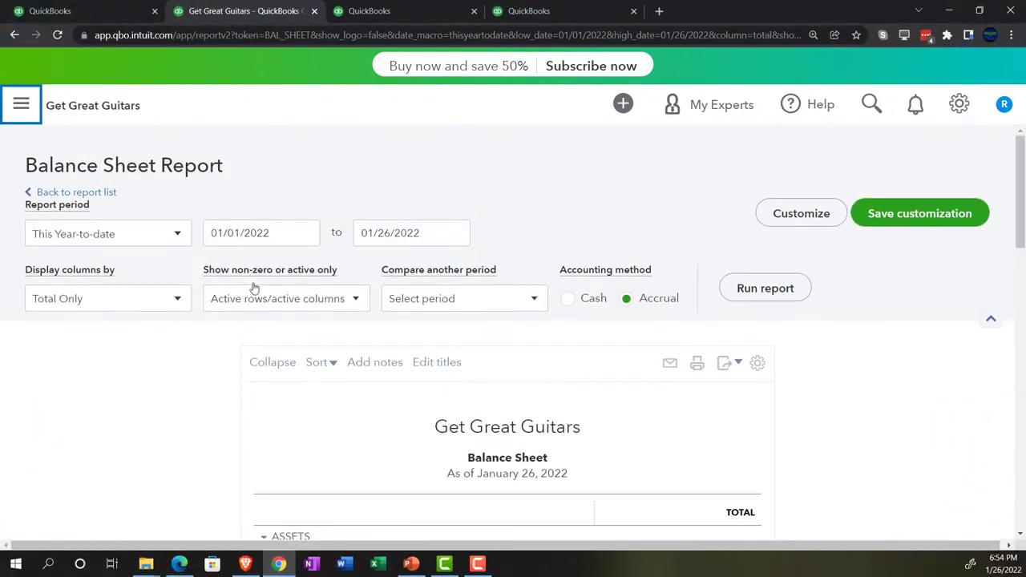
drag(271, 233, 194, 152)
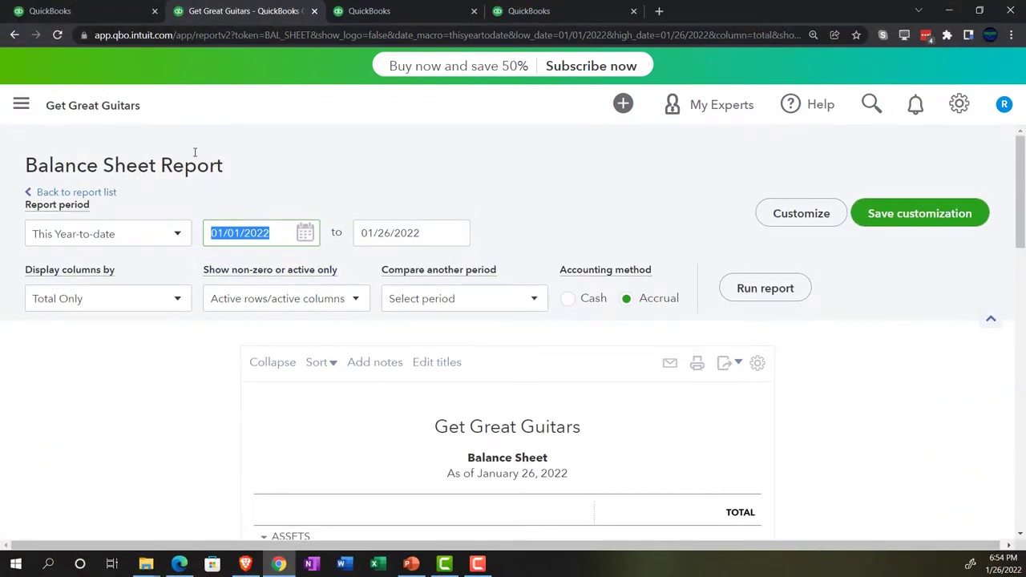
text(010122)
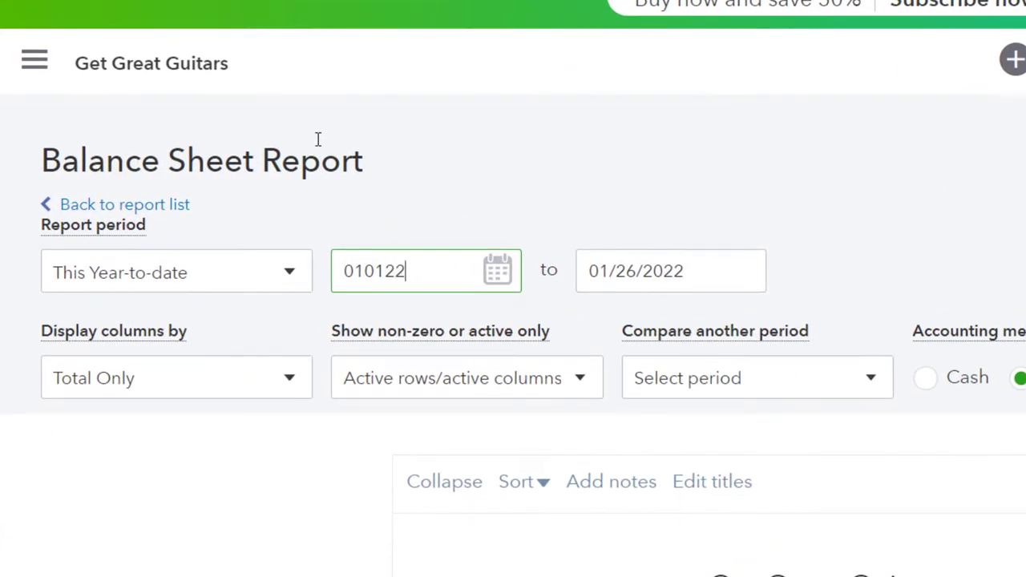
key(Tab)
text(123122)
click(356, 147)
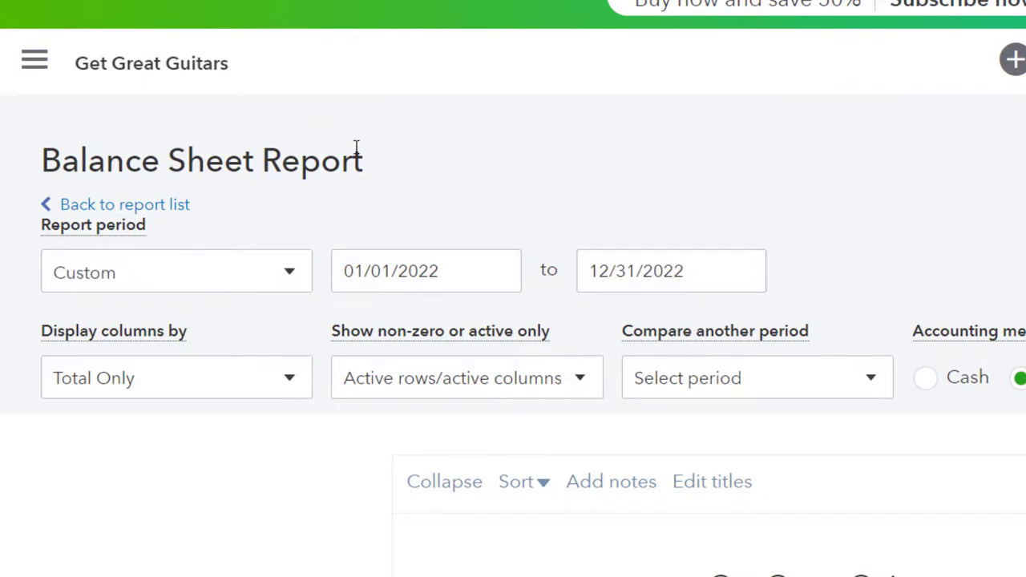
scroll(986, 230, down, 3)
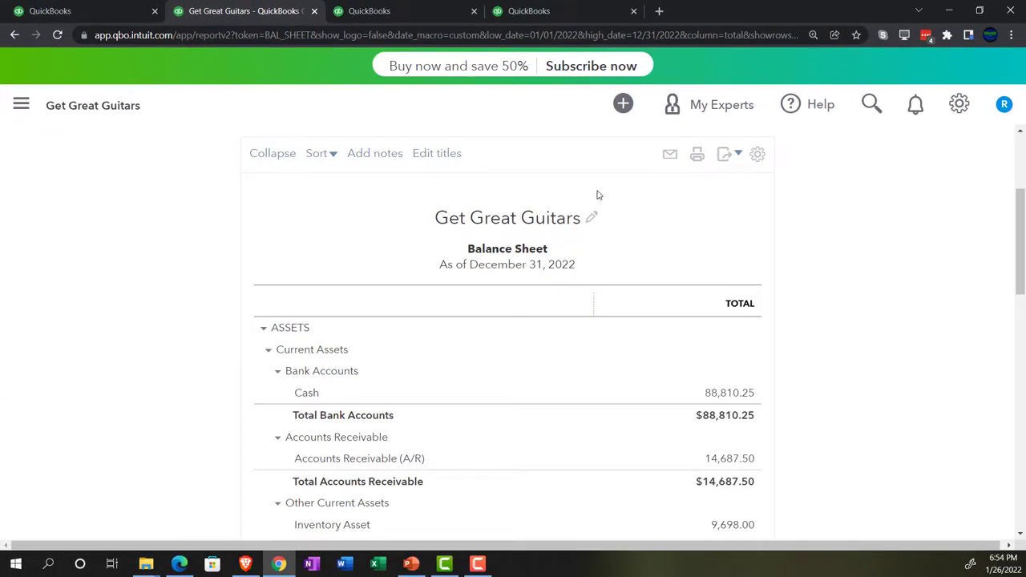
click(403, 11)
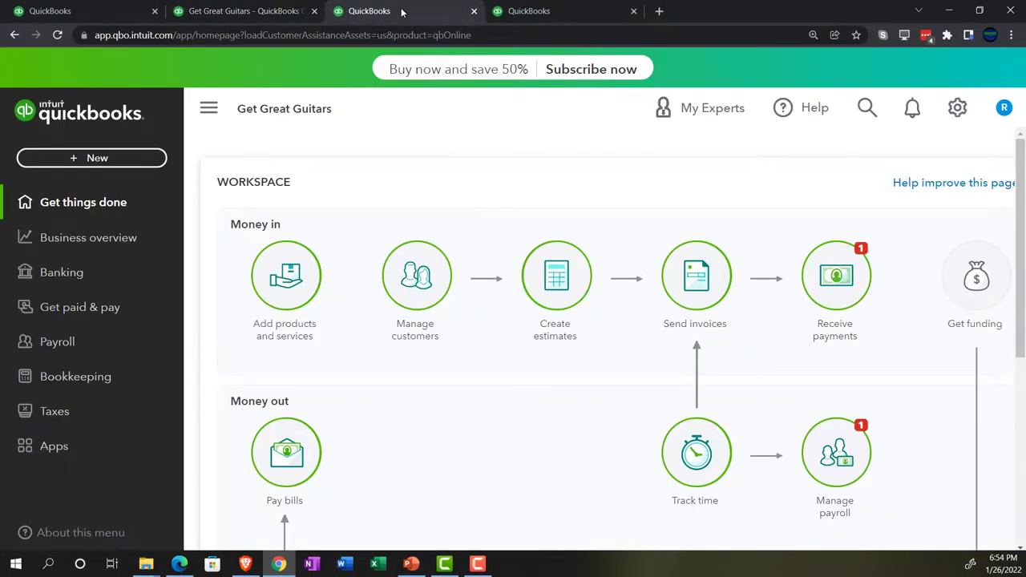
- Open the Profit and Loss report from the Reports list in the third tab
click(109, 245)
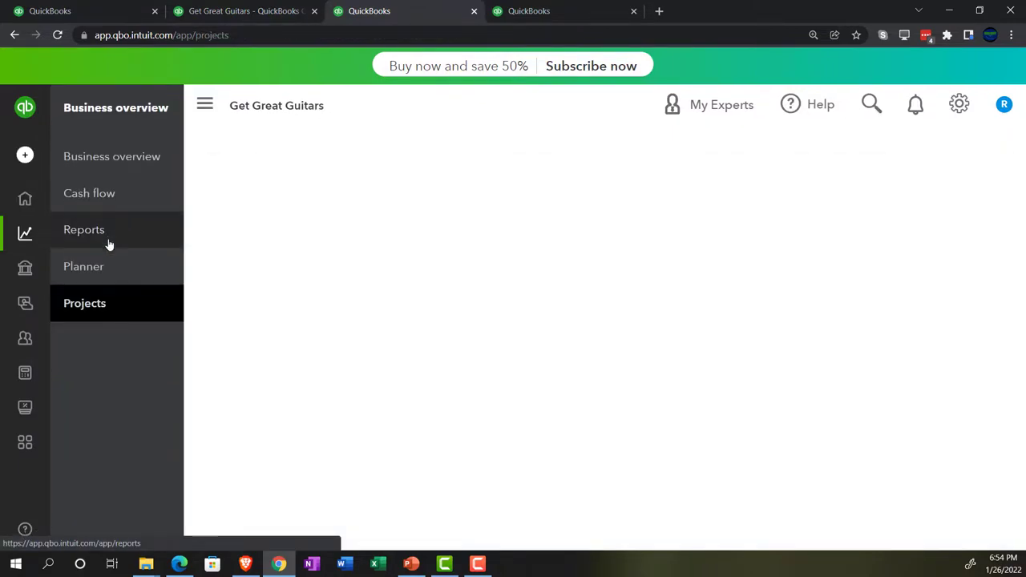
click(109, 243)
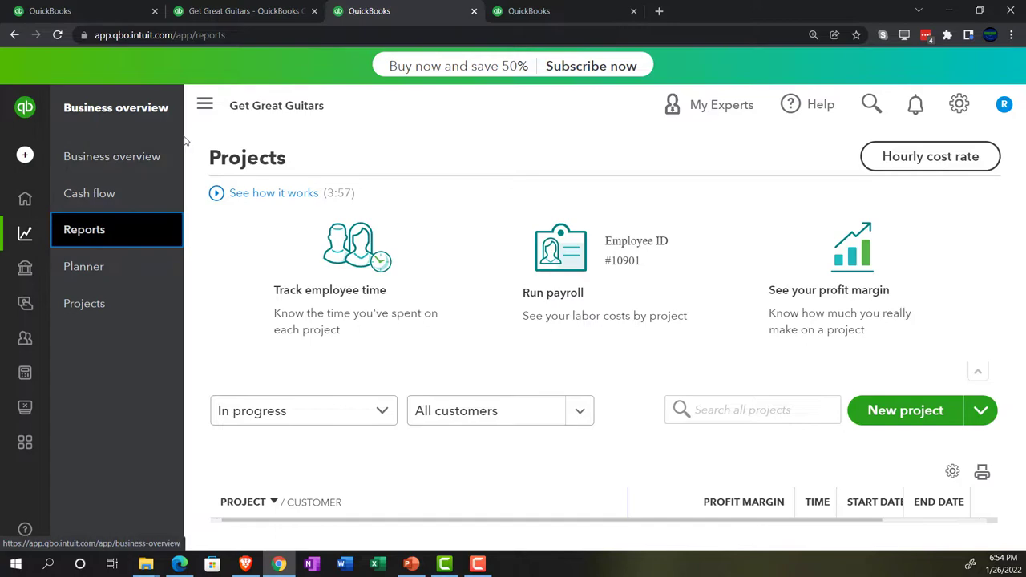
click(198, 108)
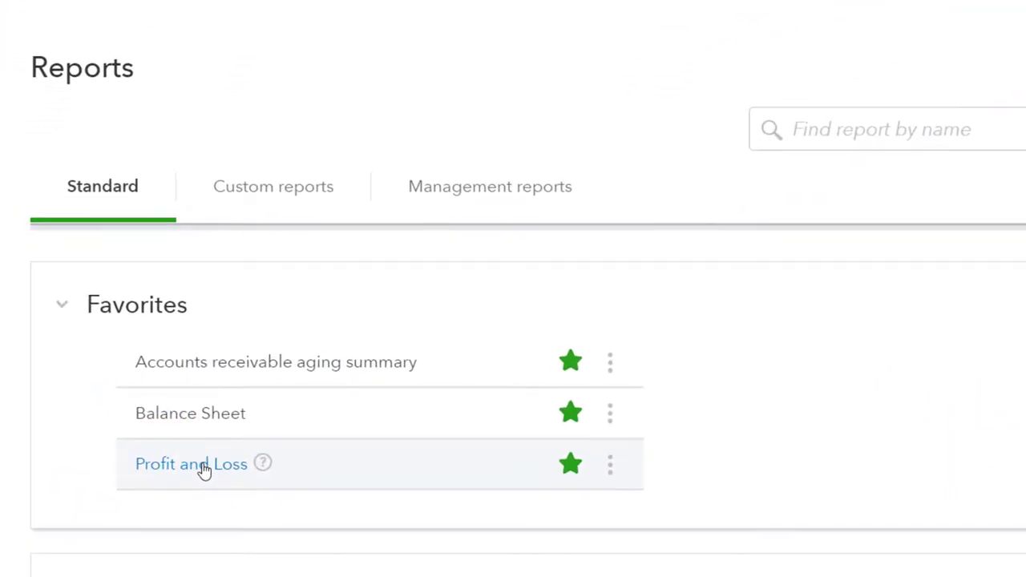
click(202, 467)
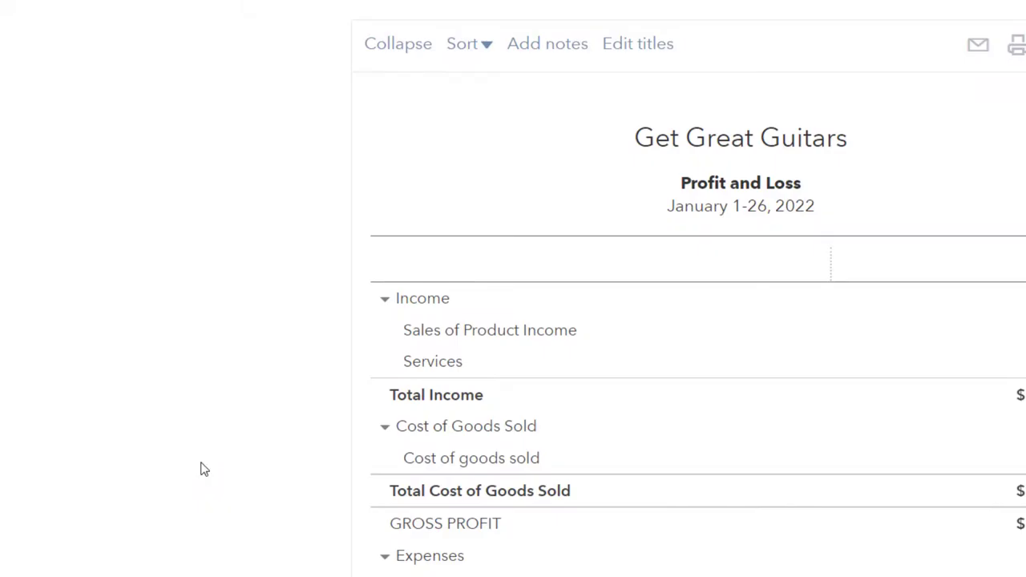
- Run Profit and Loss for 01/01/2022 through 12/31/2022
scroll(200, 465, up, 4)
drag(389, 160, 286, 108)
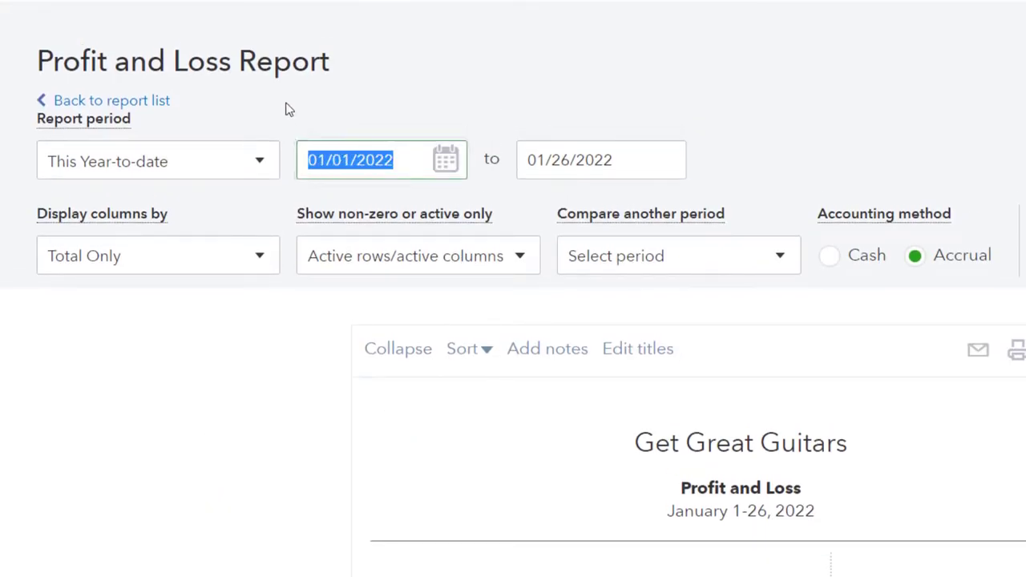
text(01/01/2022)
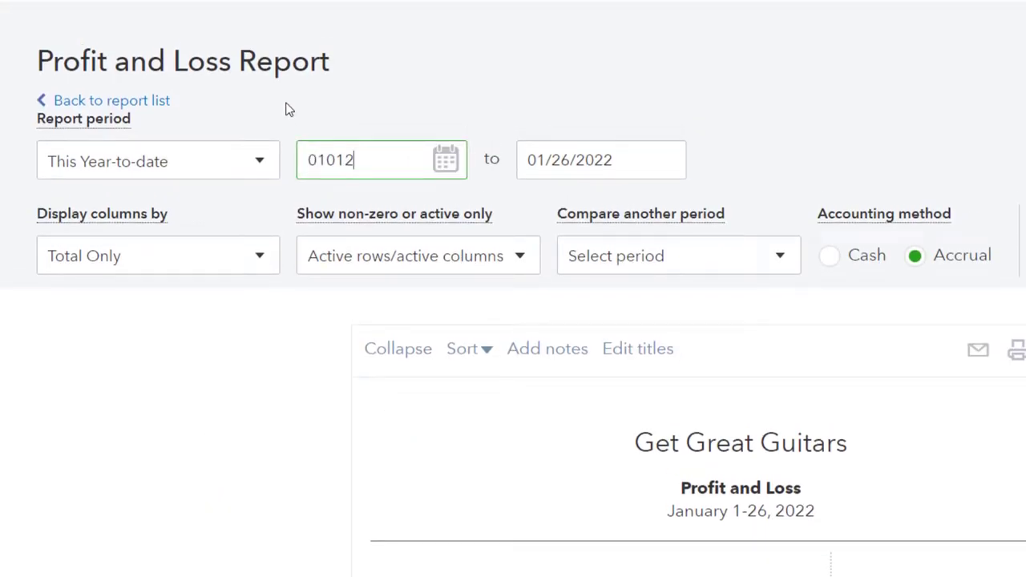
key(Tab)
text(12312022)
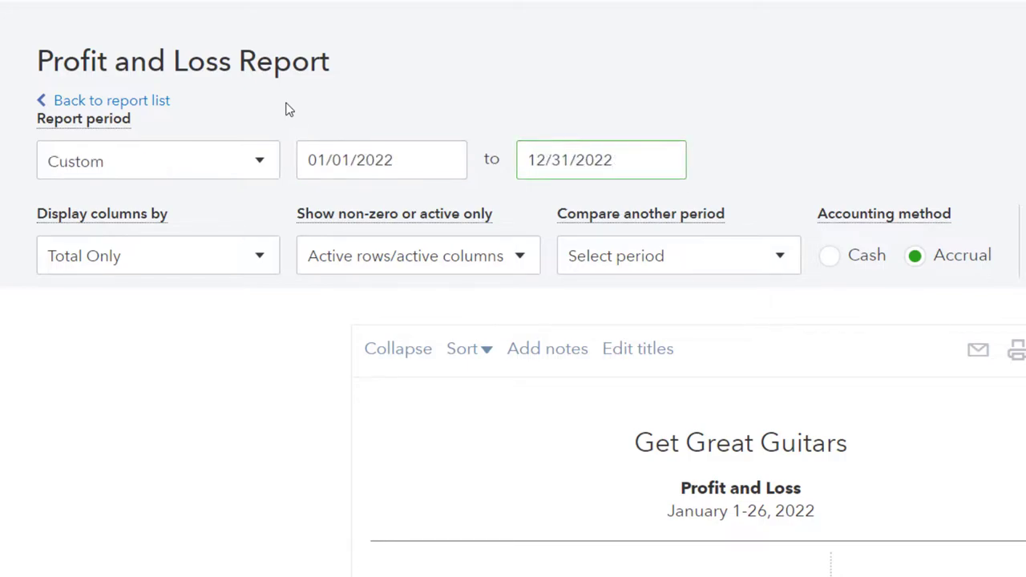
key(Tab)
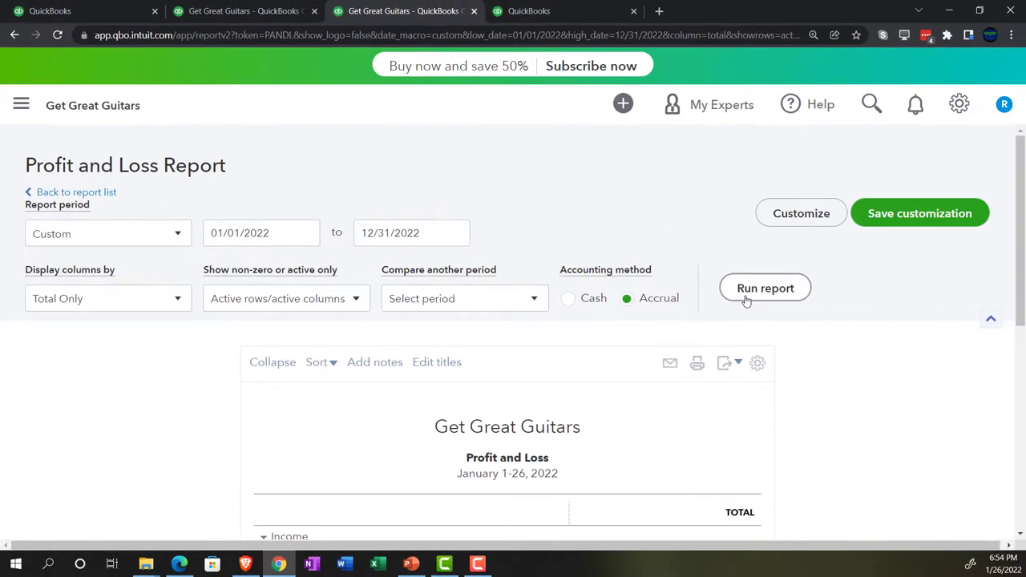
click(1025, 248)
scroll(1013, 268, down, 3)
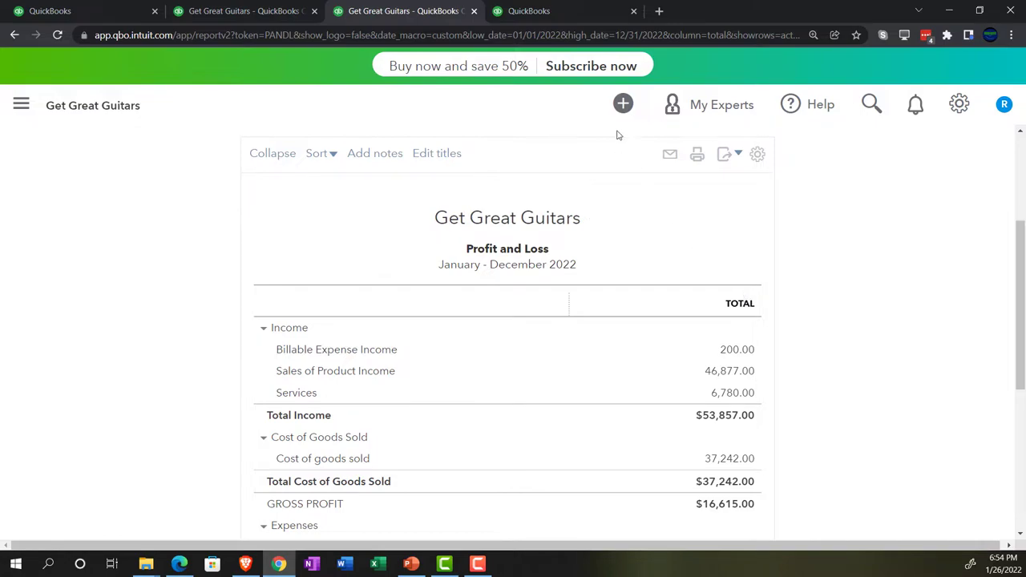
click(558, 11)
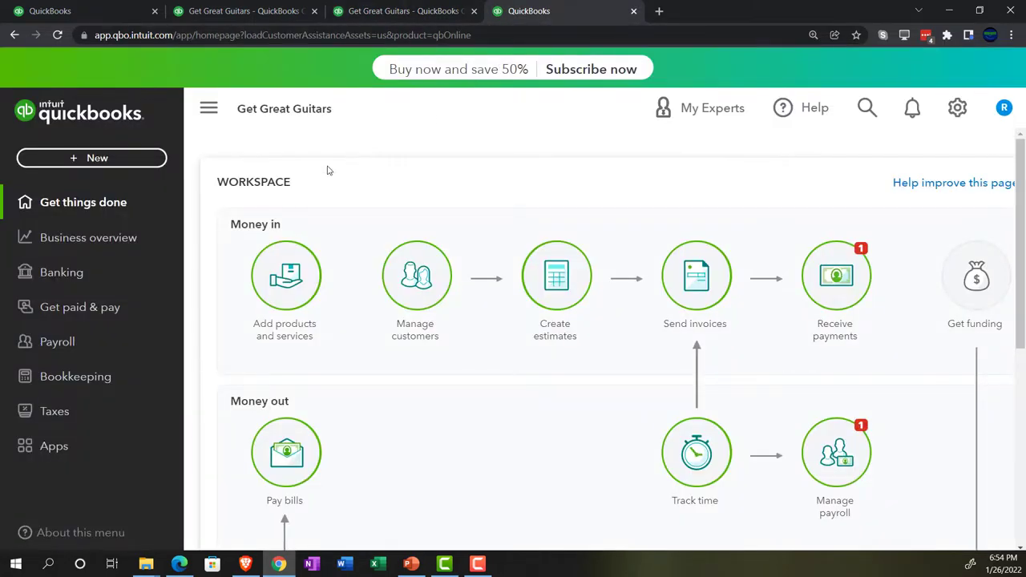
- Find the Trial Balance report by searching 'trial' in Reports and open it
mouse_move(100, 240)
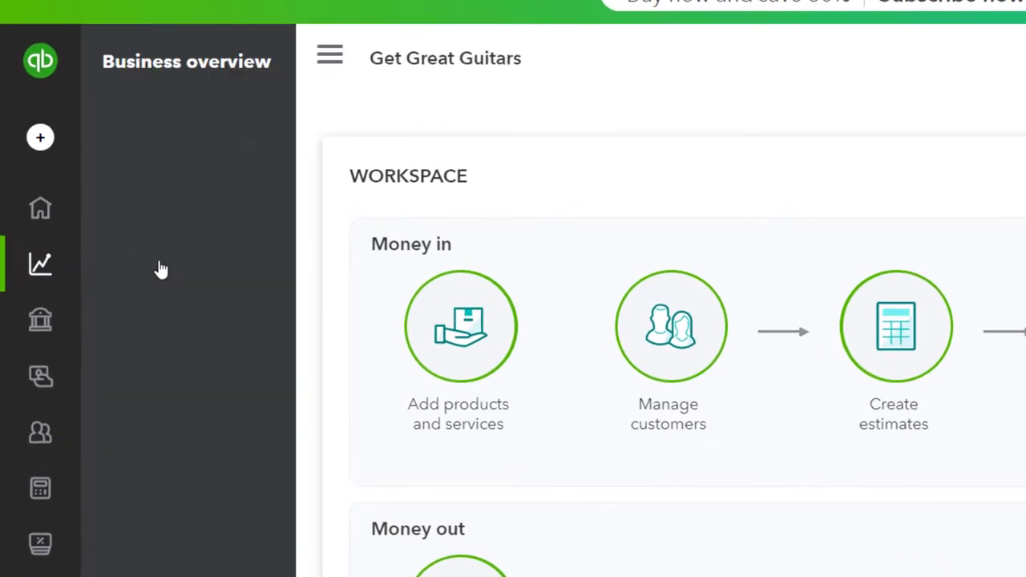
click(186, 367)
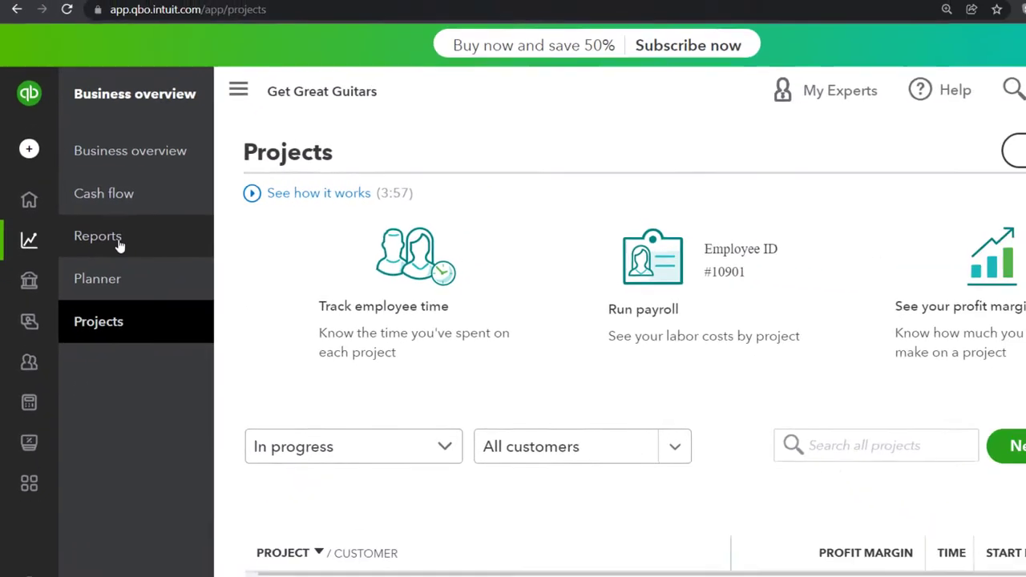
click(163, 265)
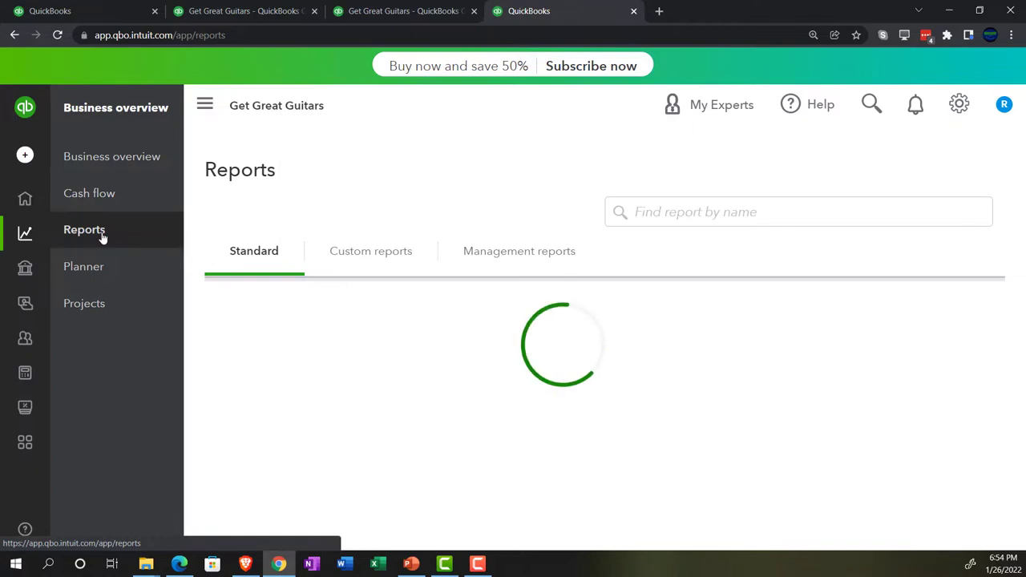
click(707, 212)
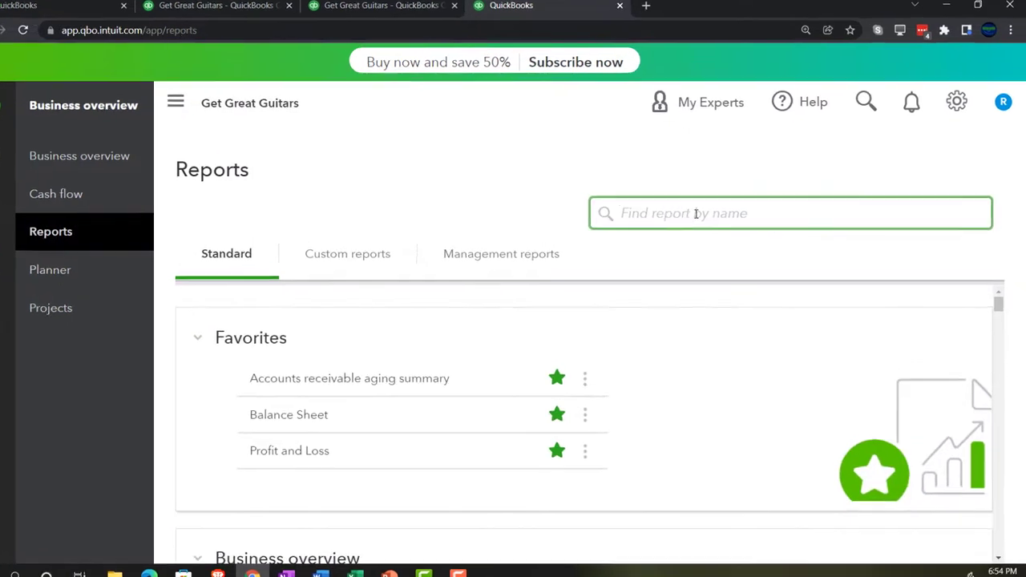
text(trial)
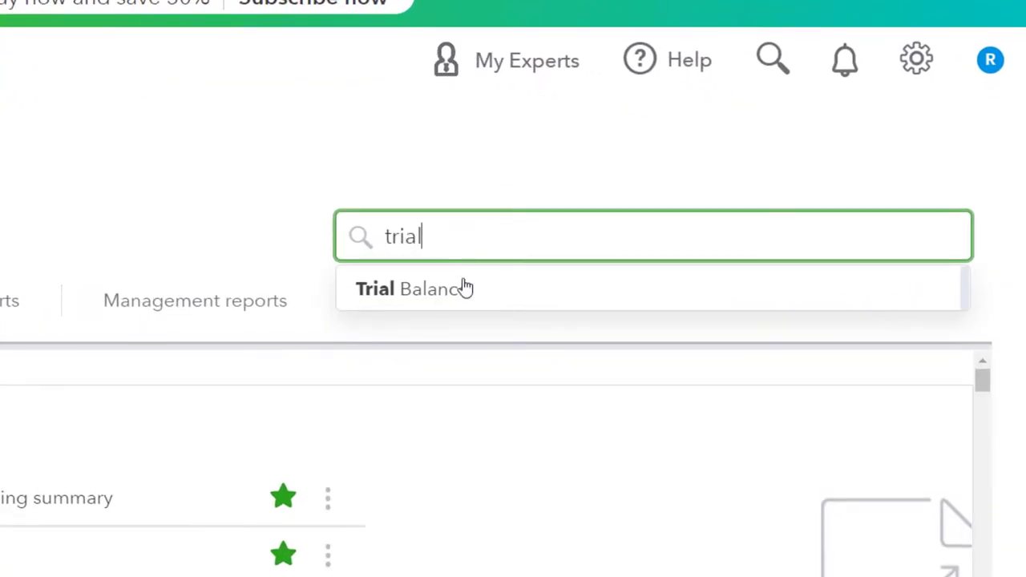
click(446, 298)
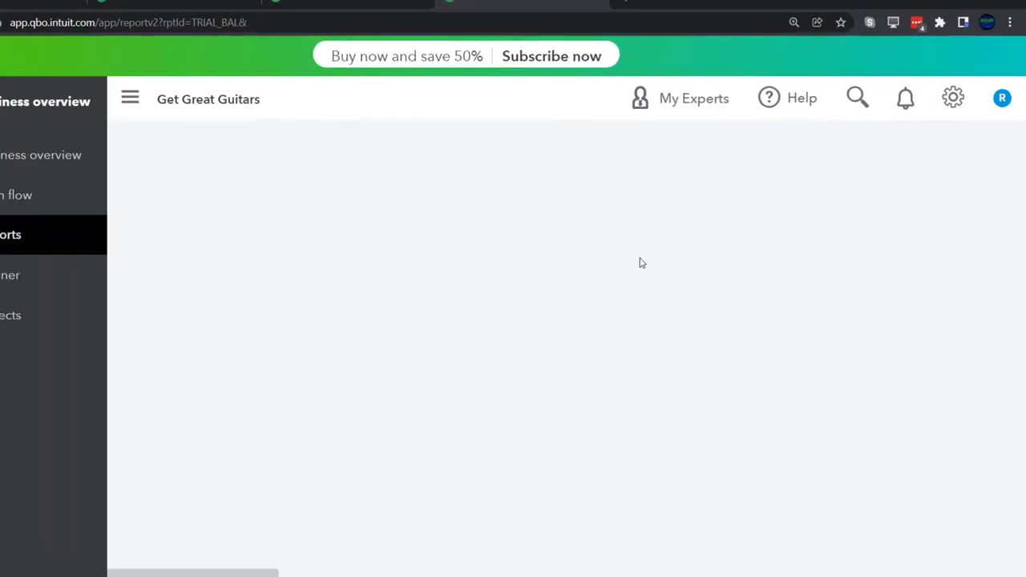
scroll(469, 303, down, 3)
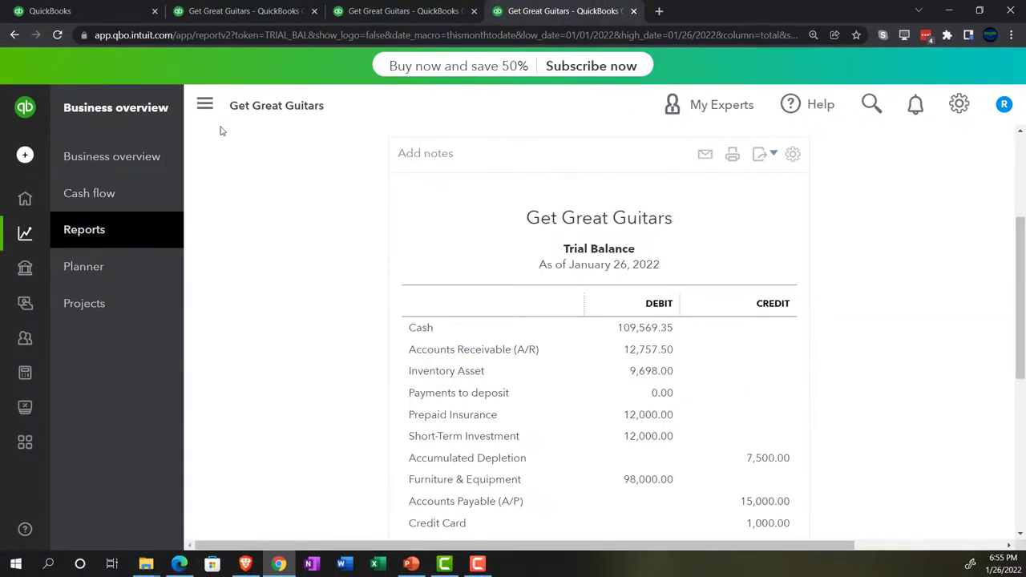
click(205, 104)
scroll(254, 312, up, 3)
- Rerun the Trial Balance for 01/01/2022 through 12/31/2022
click(255, 233)
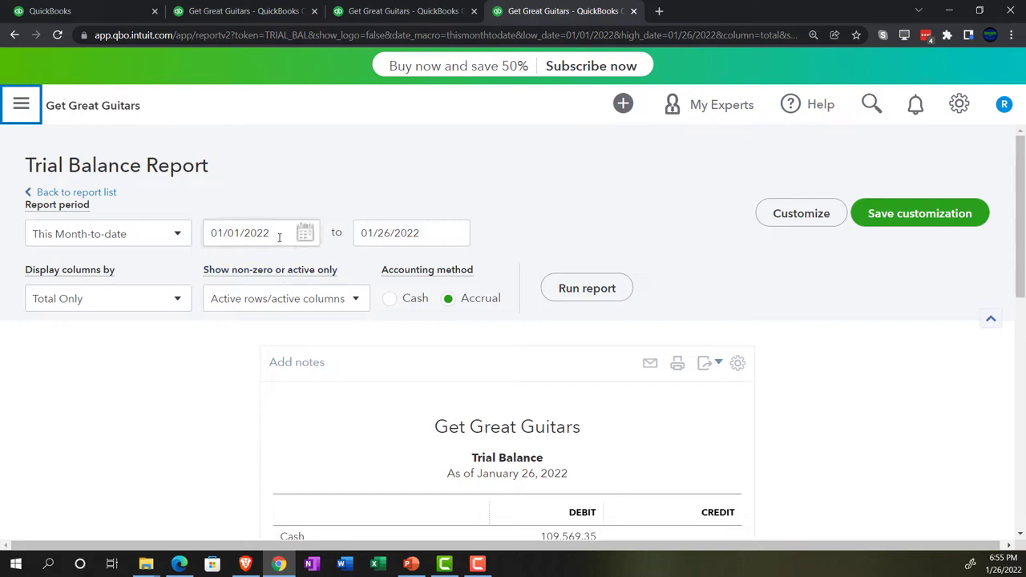
text(0101252)
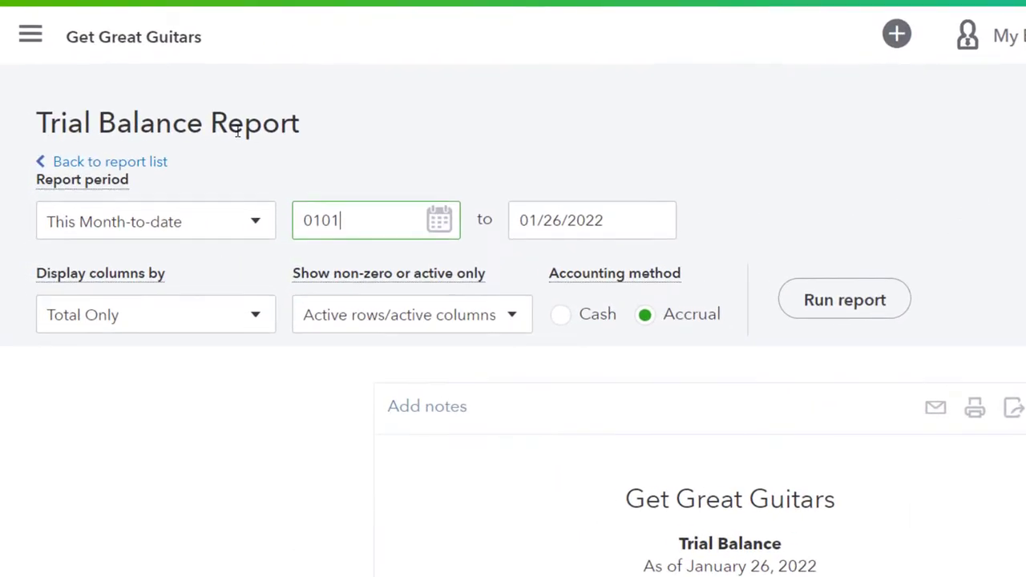
key(BackSpace)
key(BackSpace)
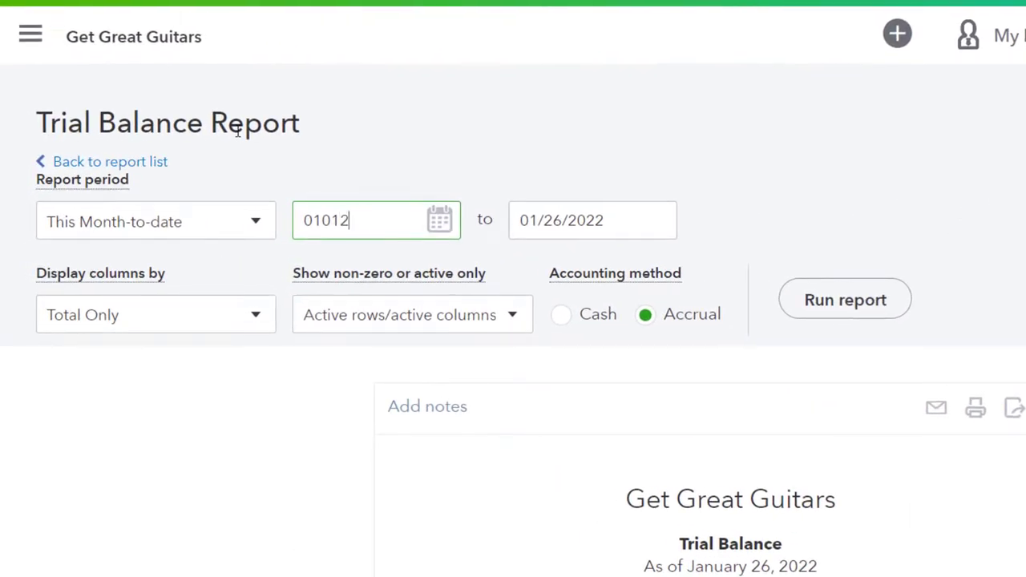
text(2)
key(Tab)
text(12312022)
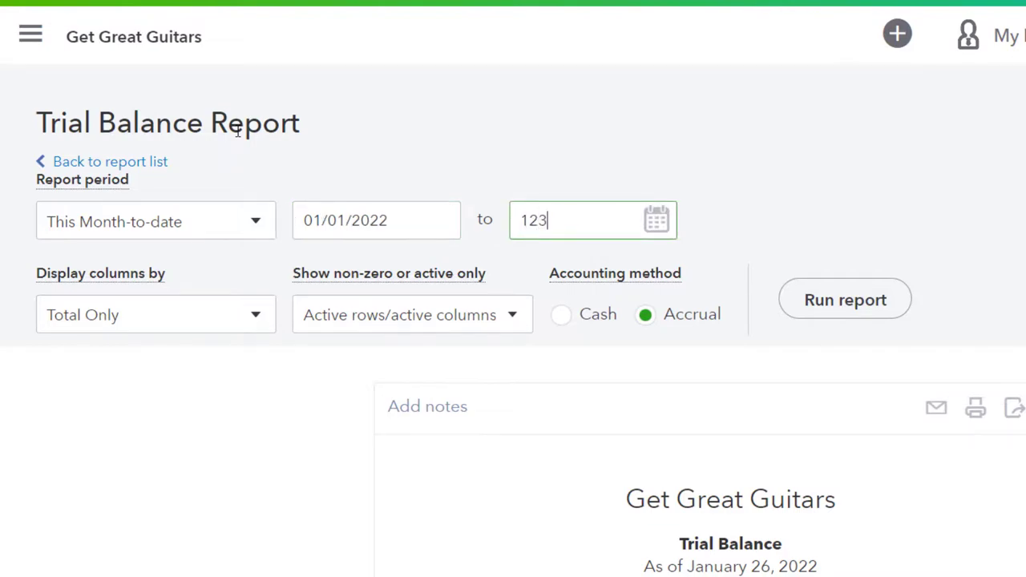
key(Tab)
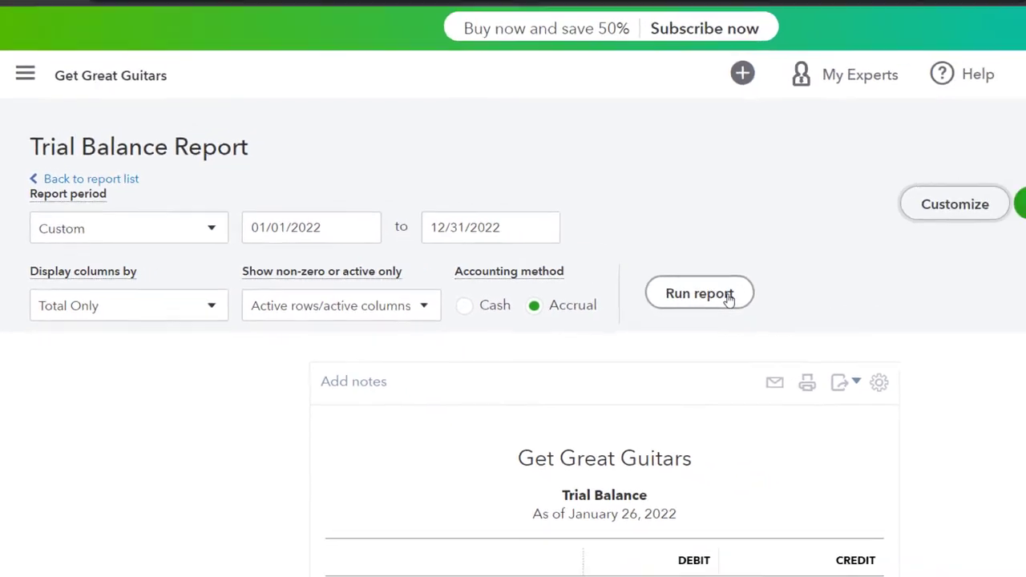
click(846, 300)
scroll(612, 295, down, 3)
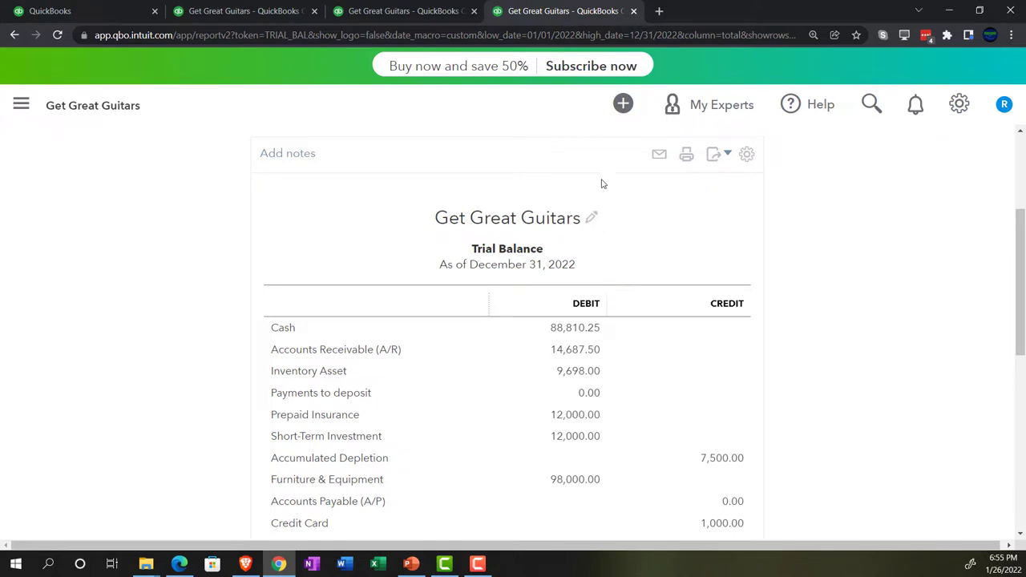
- Duplicate the Trial Balance tab and browse the Reports list in the new tab
right_click(572, 18)
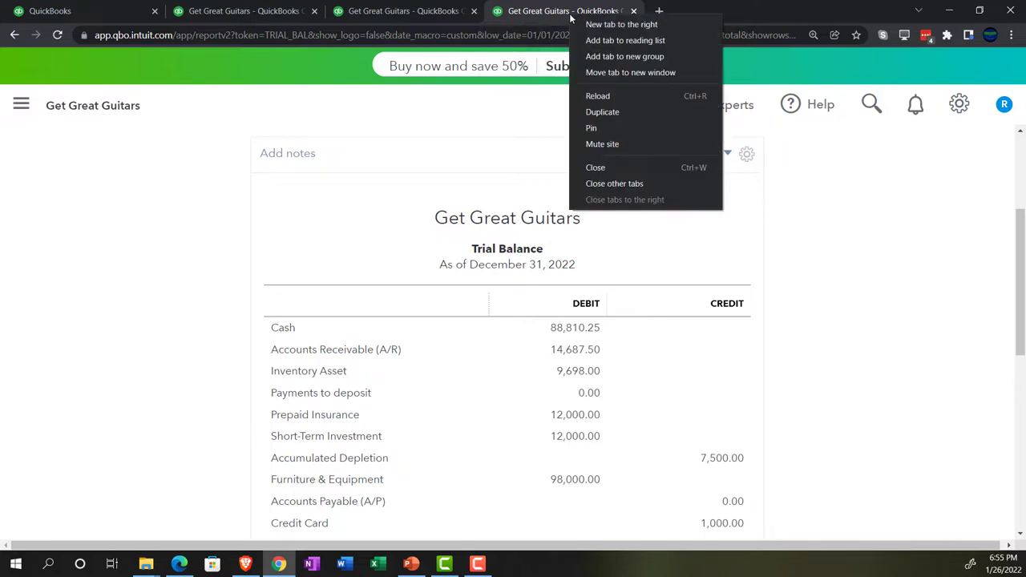
click(598, 113)
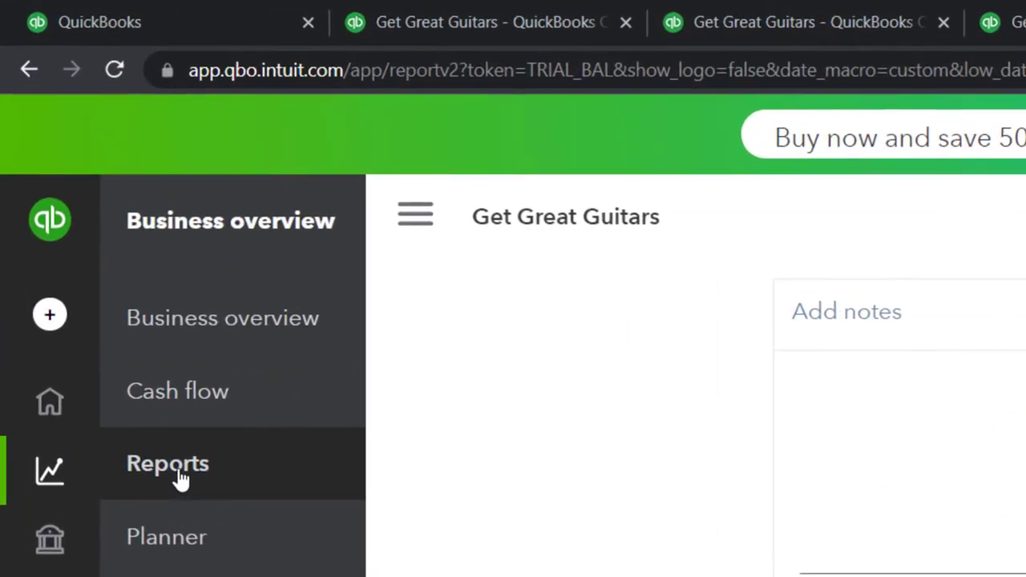
click(95, 251)
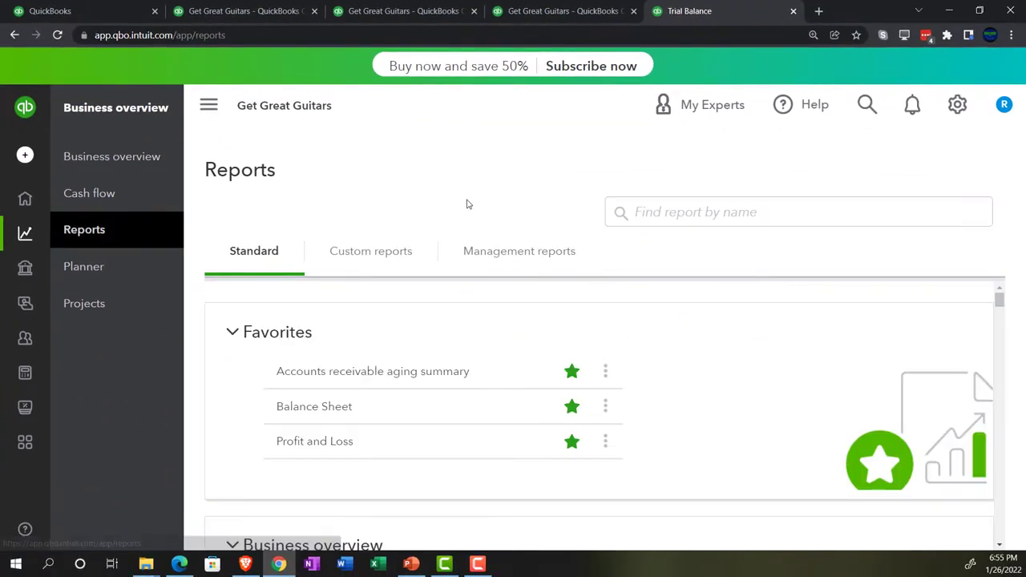
click(210, 107)
scroll(588, 468, down, 10)
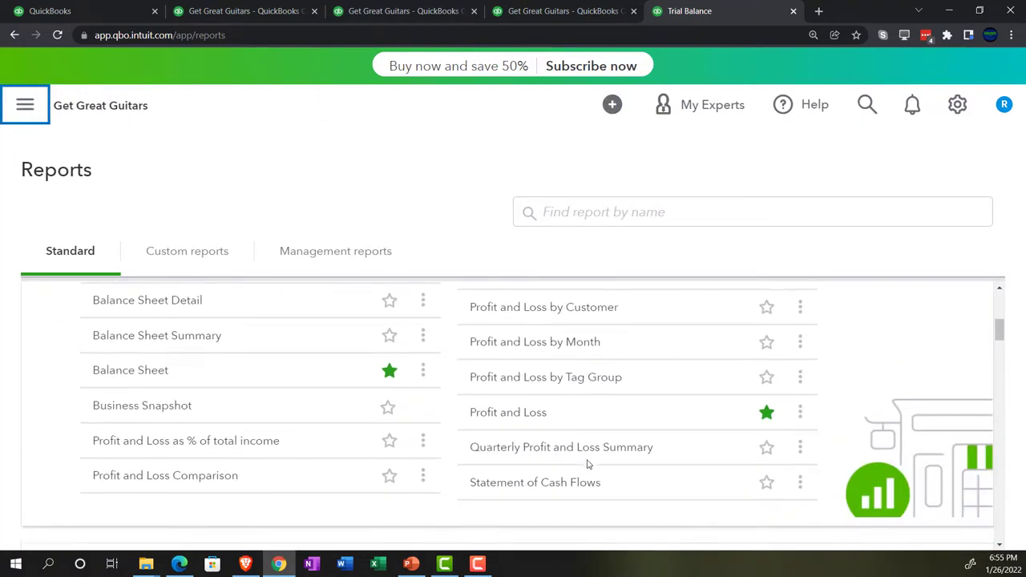
scroll(588, 464, down, 15)
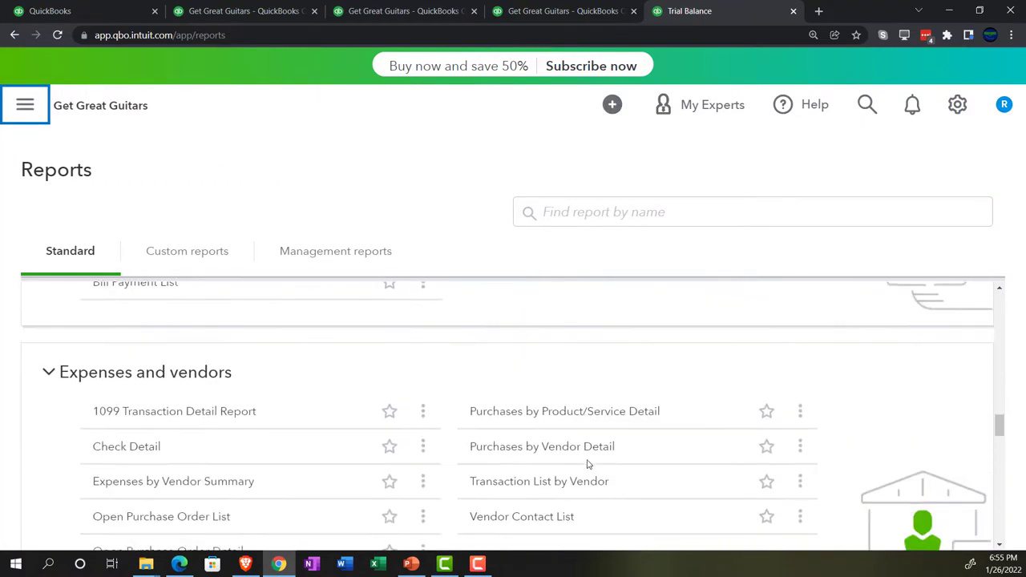
scroll(588, 465, down, 12)
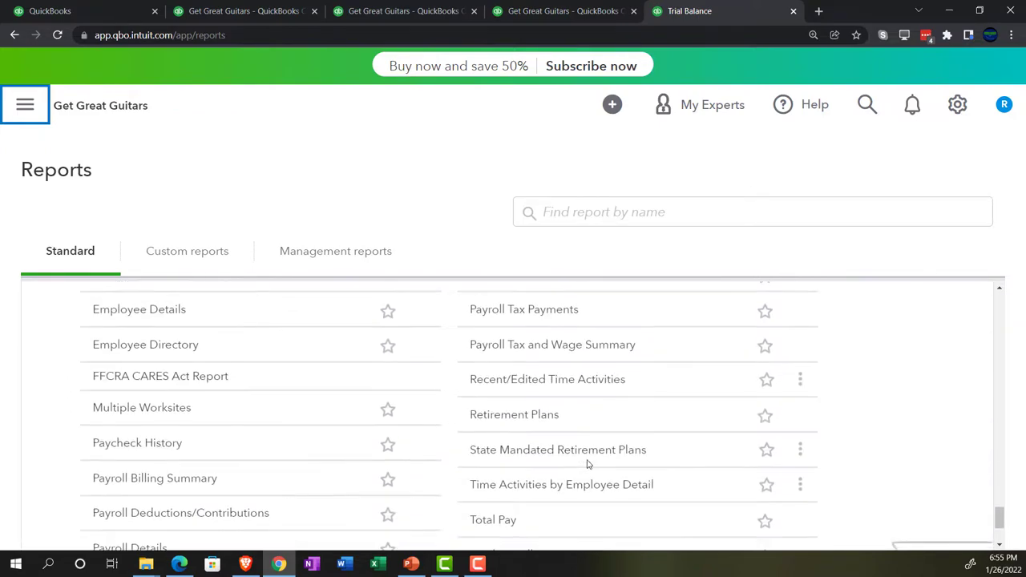
scroll(549, 427, up, 10)
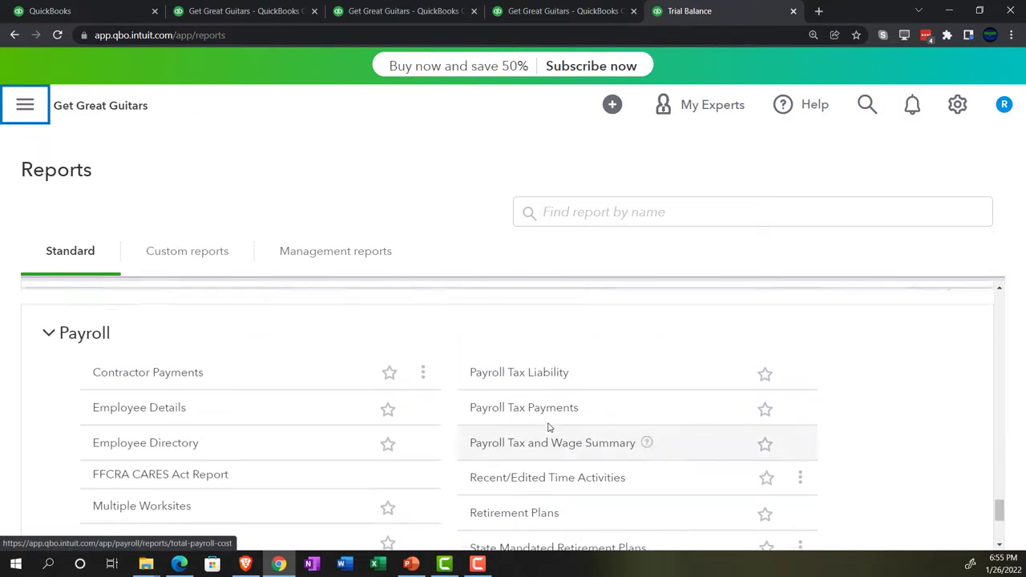
scroll(549, 427, up, 2)
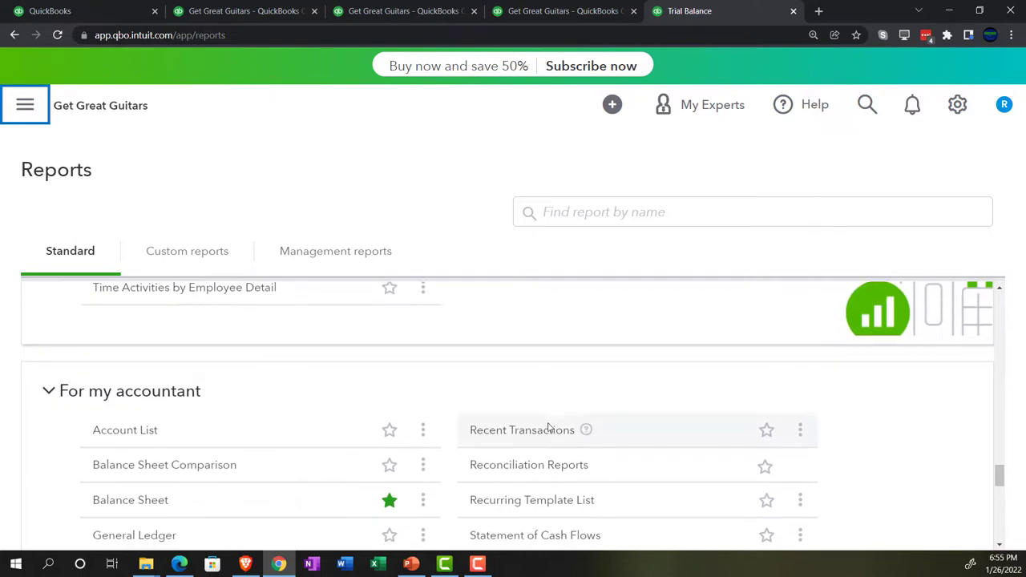
scroll(549, 427, down, 1)
scroll(550, 426, down, 1)
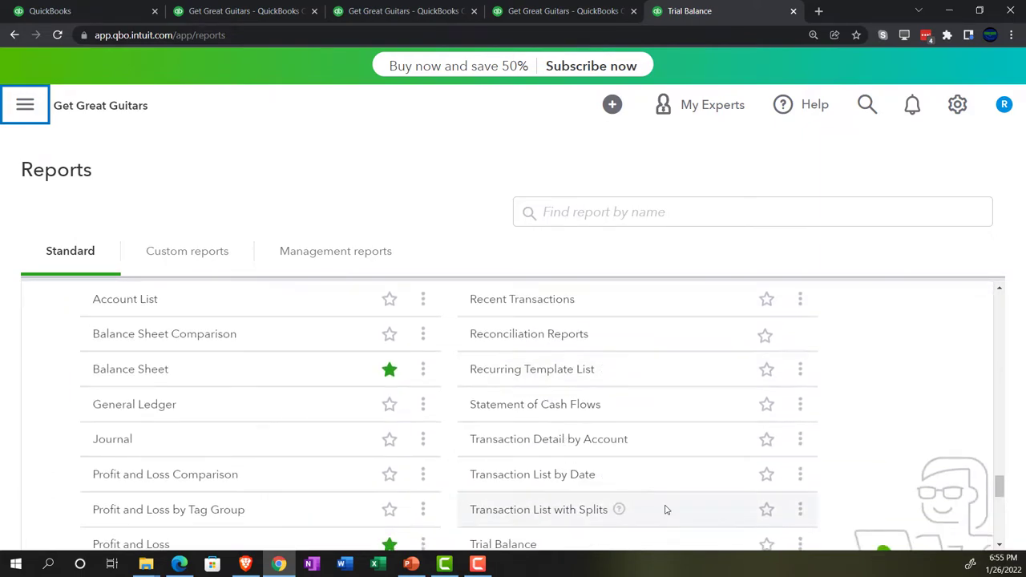
scroll(669, 509, down, 1)
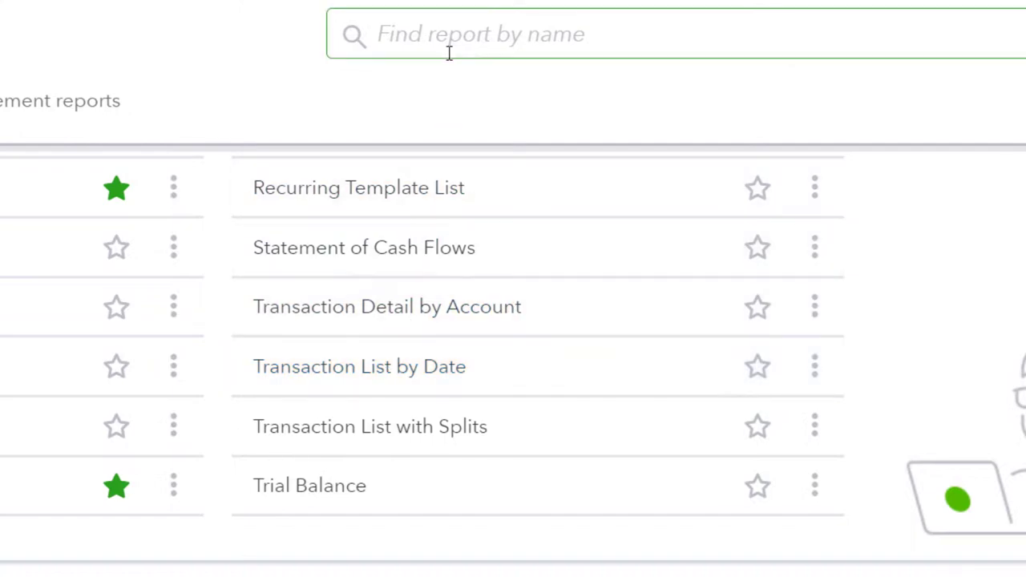
- Search 'transaction list' and open the Transaction List by Date report
click(450, 40)
text(t)
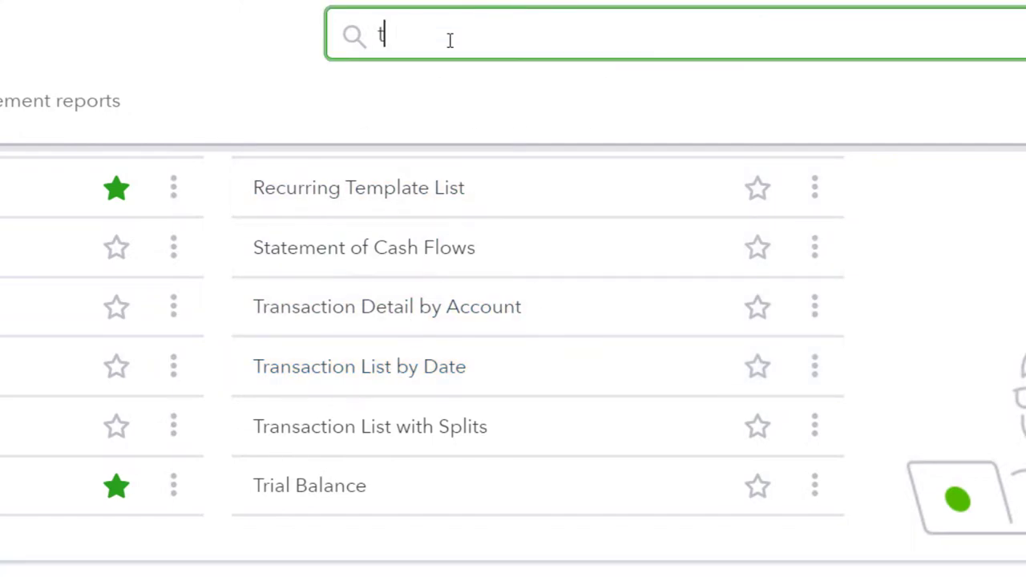
text(ransaction list)
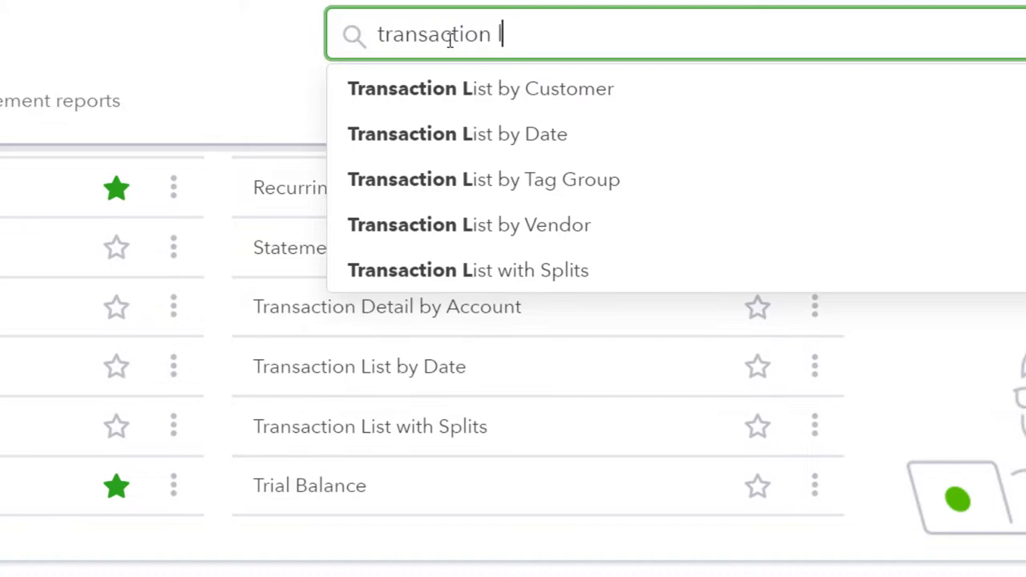
key(Down)
key(Down)
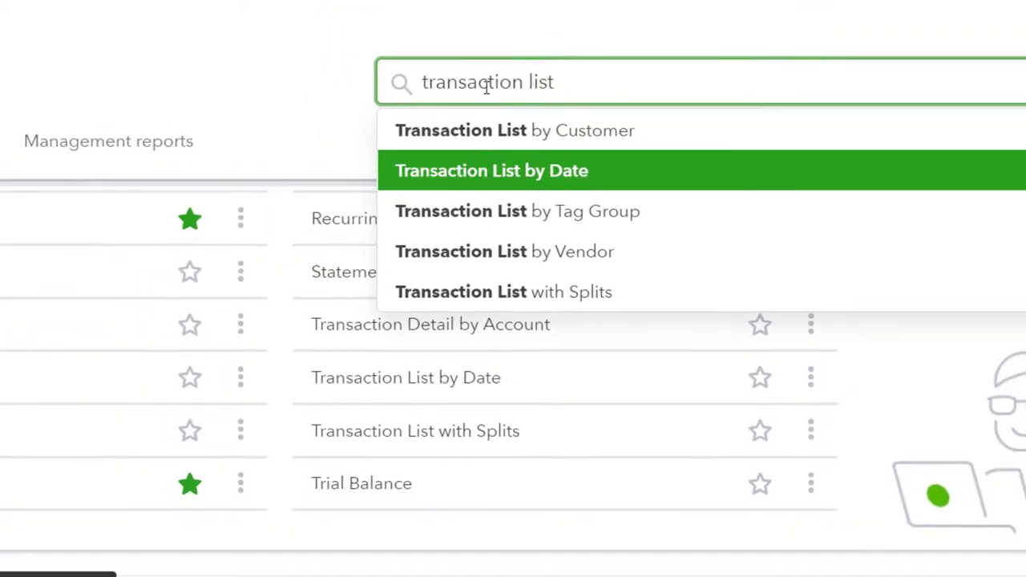
key(Return)
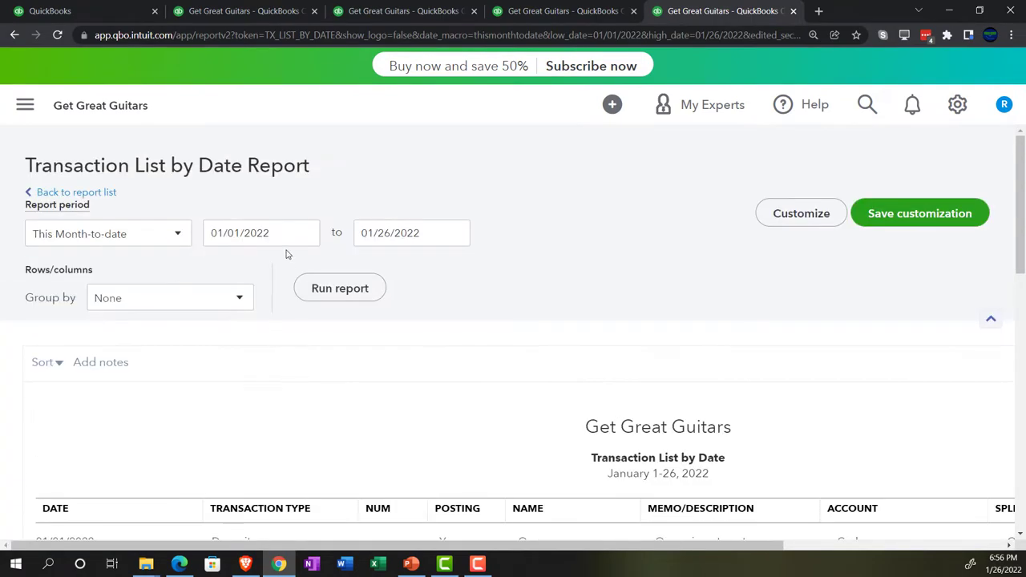
- Rerun Transaction List by Date for 01/01/2022 to 01/31/2022 and zoom the page out
drag(286, 235, 181, 234)
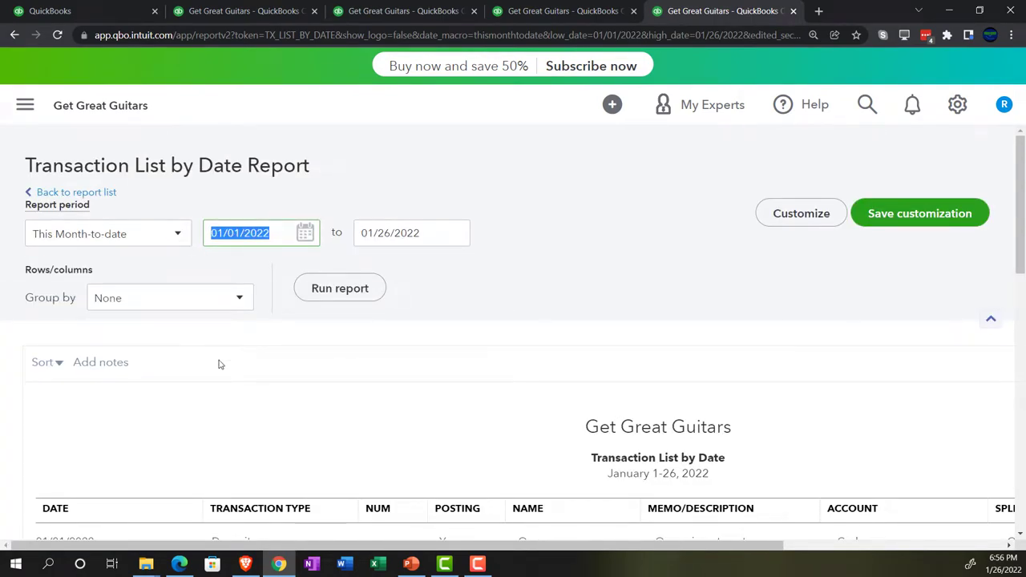
text(01/01/202)
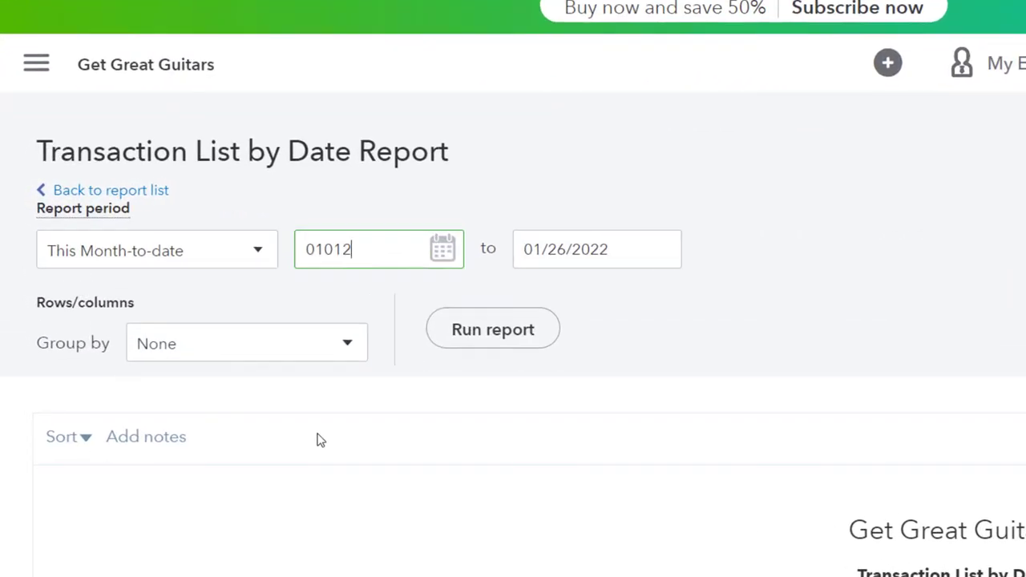
key(Tab)
text(01/31/)
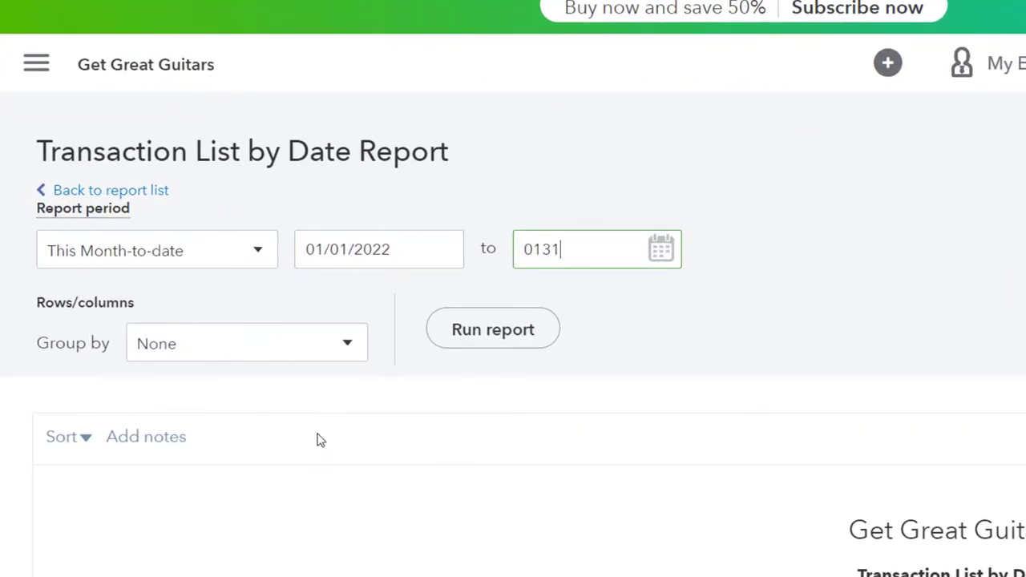
text(2022)
key(Tab)
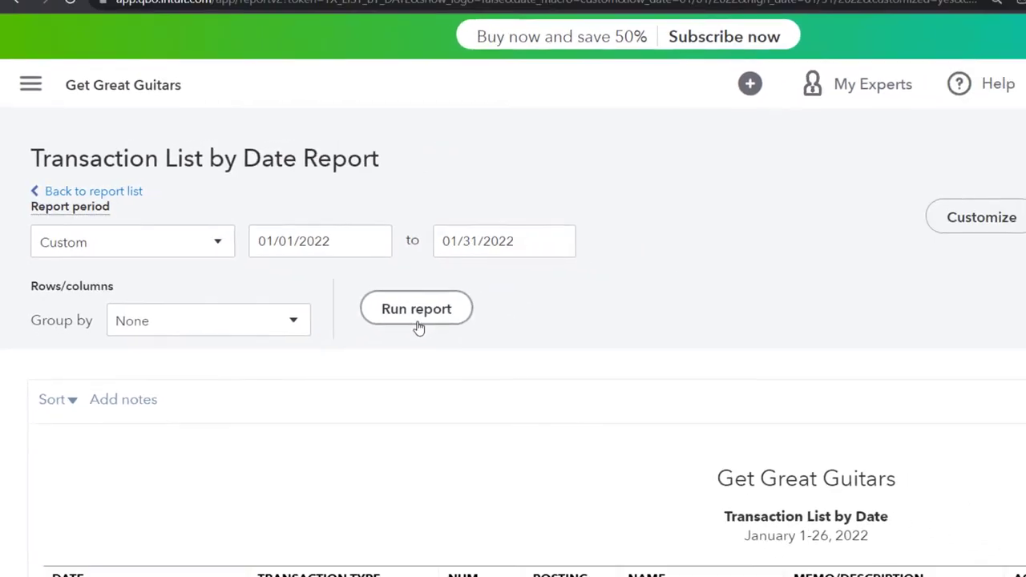
click(417, 310)
scroll(419, 327, down, 3)
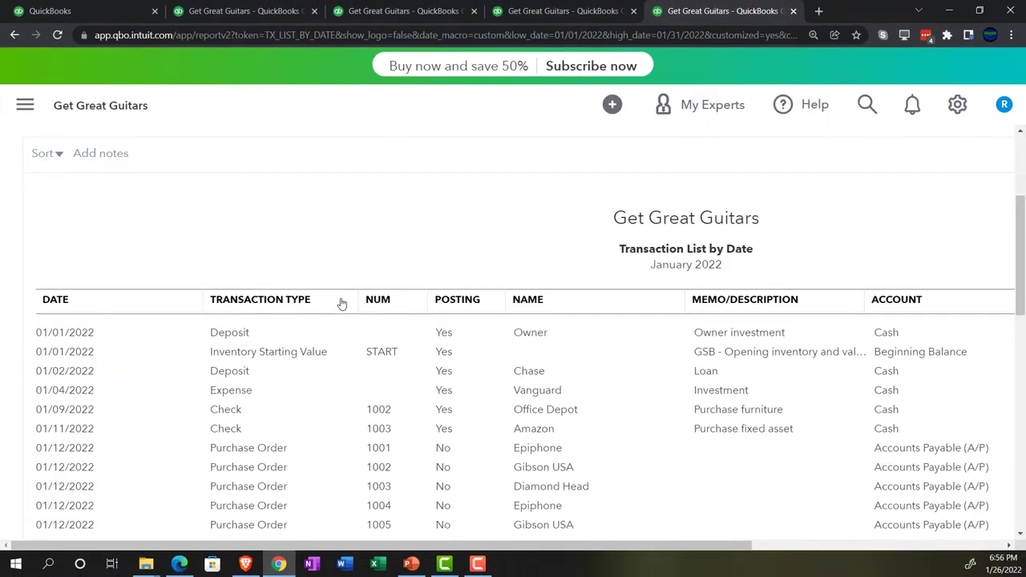
key(ctrl+minus)
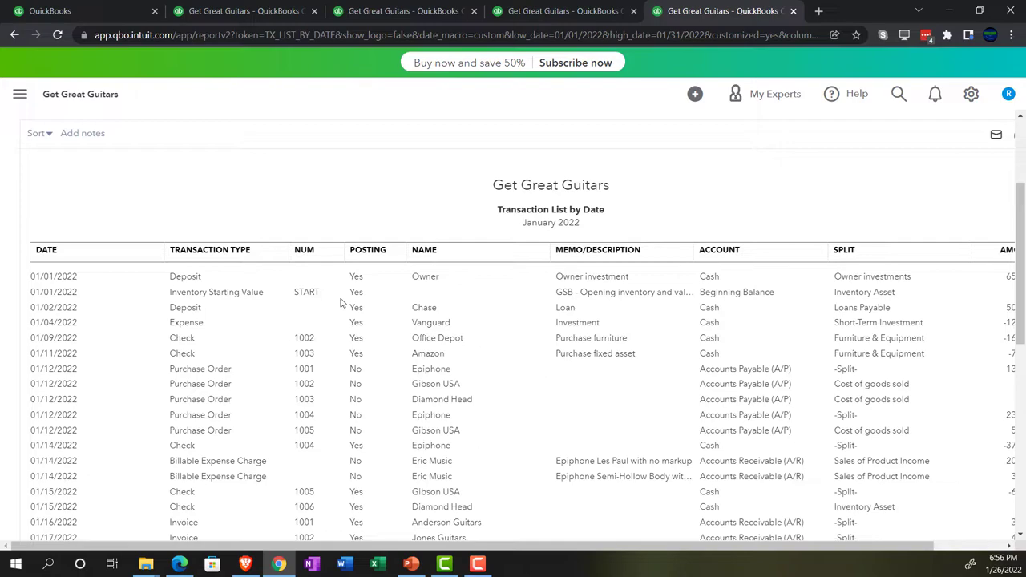
- In the Balance Sheet tab, change the end date to 01/31/2022 and rerun the report
click(245, 12)
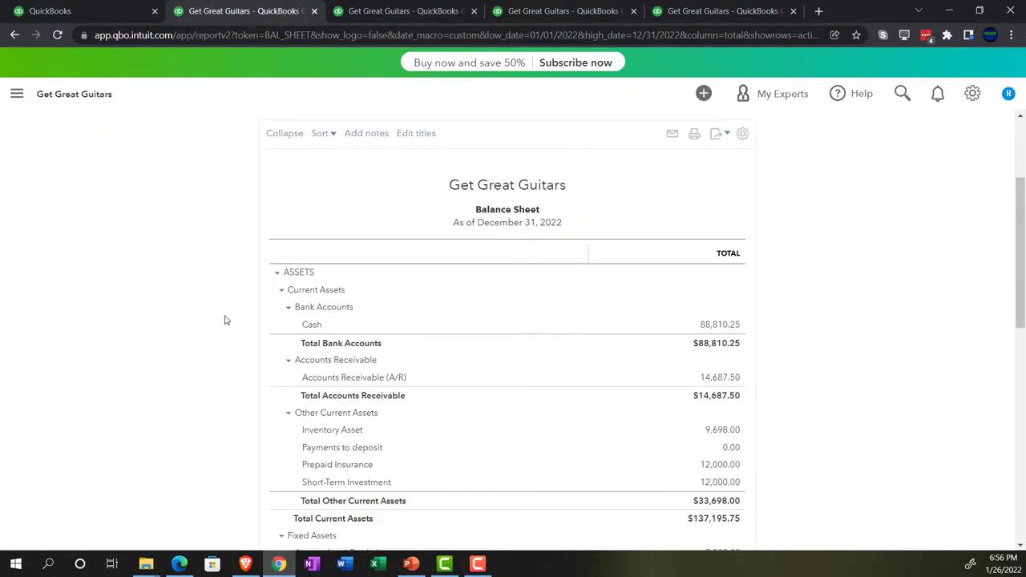
scroll(225, 324, up, 2)
drag(348, 198, 282, 195)
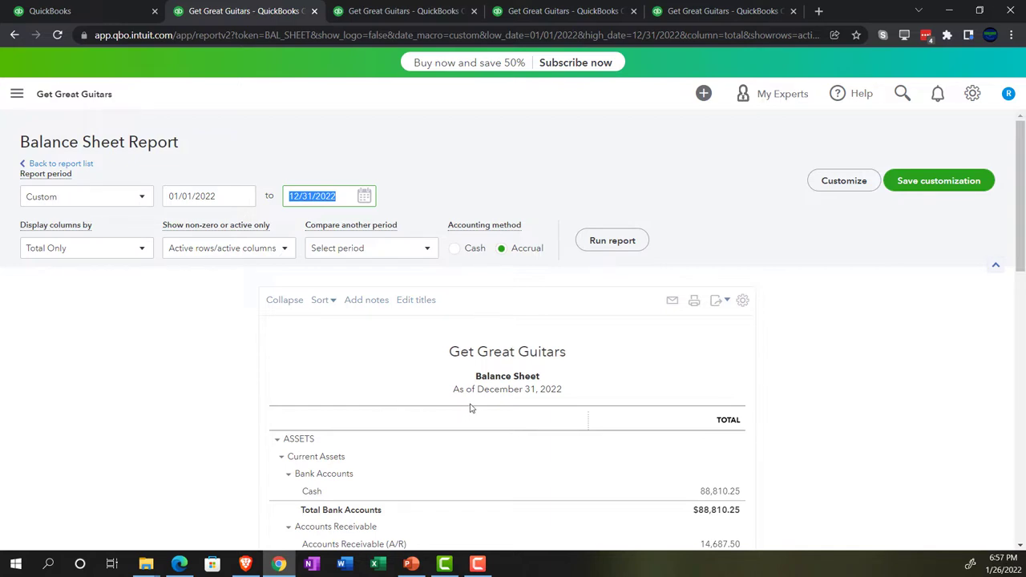
text(01/31/202)
key(Tab)
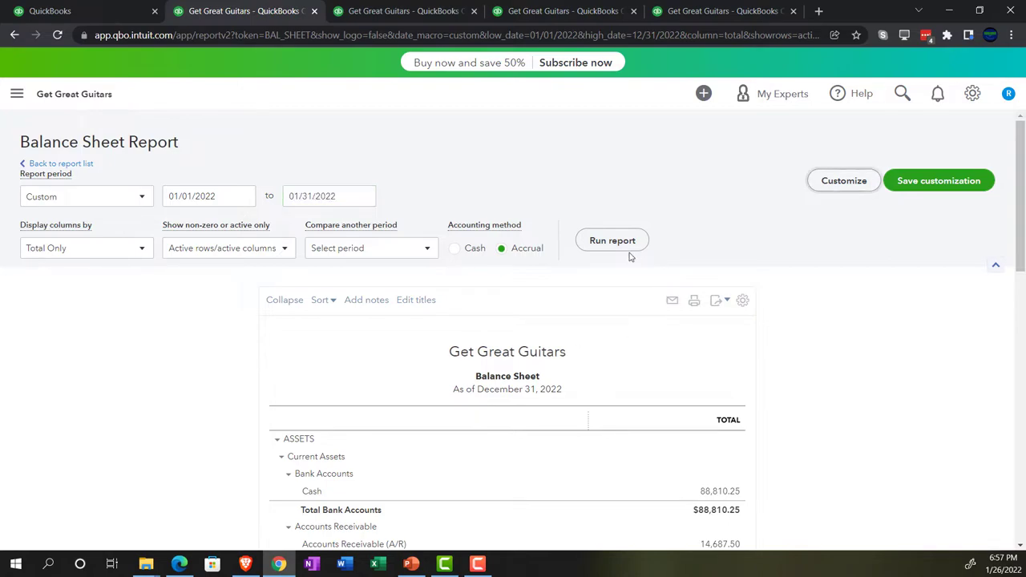
click(626, 252)
scroll(626, 250, down, 2)
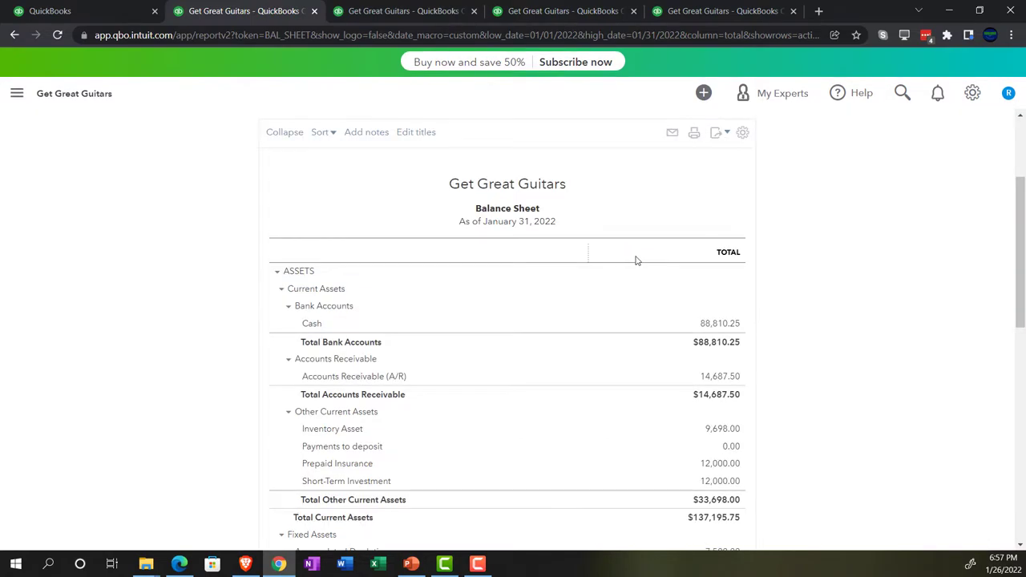
scroll(786, 333, up, 2)
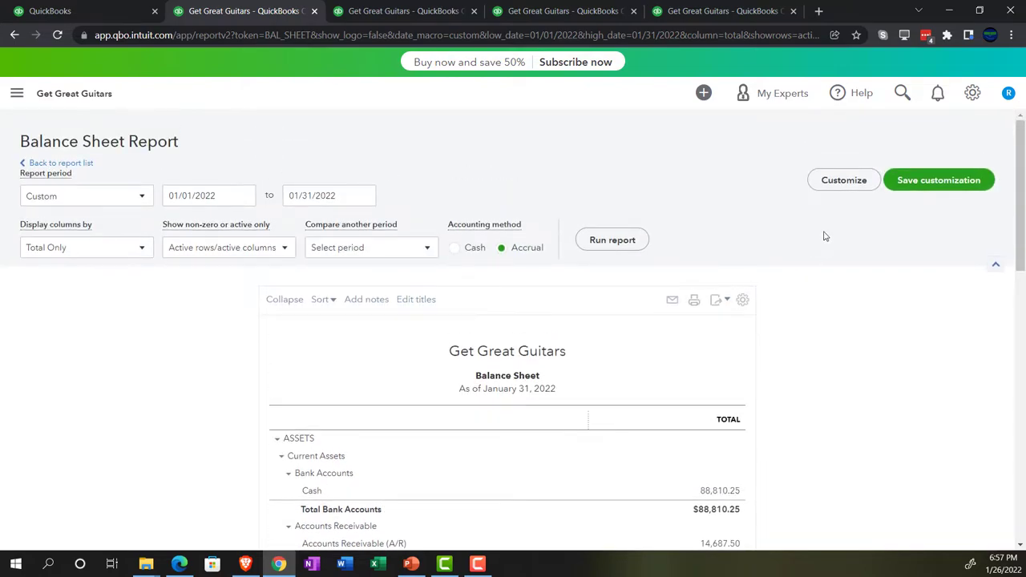
- Customize the Balance Sheet to show amounts without cents and drop footer date, time and basis
click(838, 184)
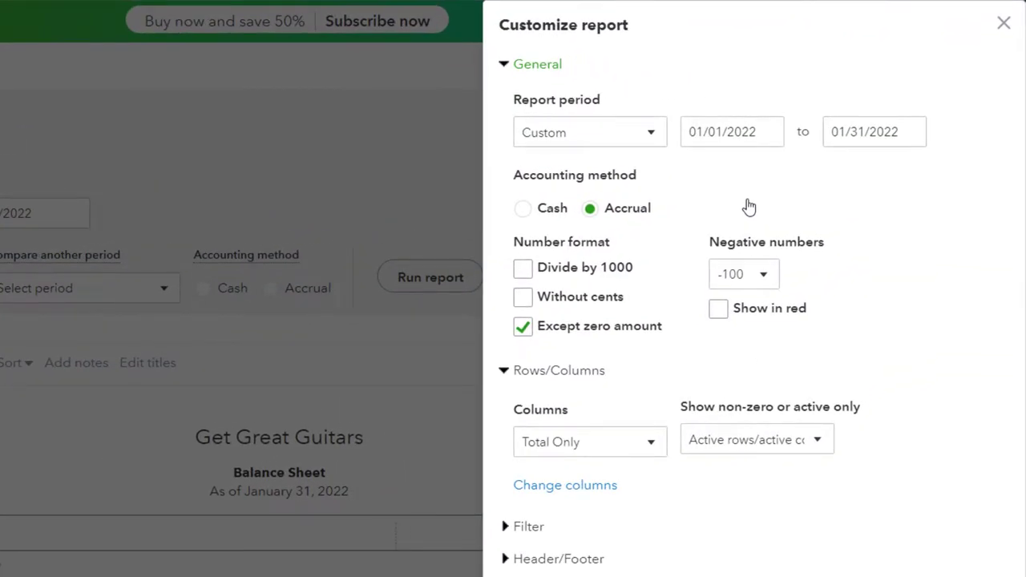
click(523, 298)
click(505, 559)
scroll(596, 494, down, 5)
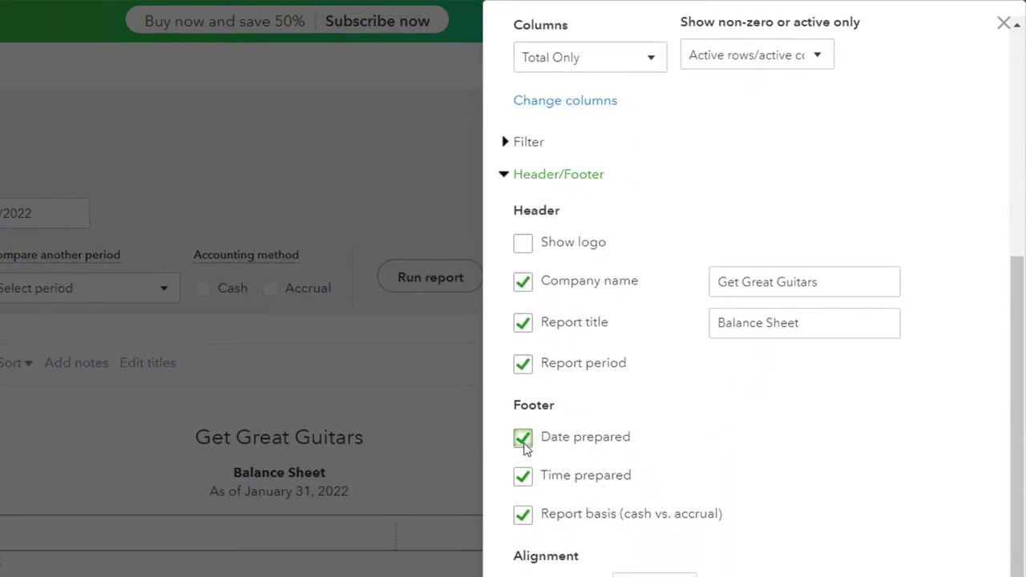
click(522, 440)
click(523, 478)
click(524, 517)
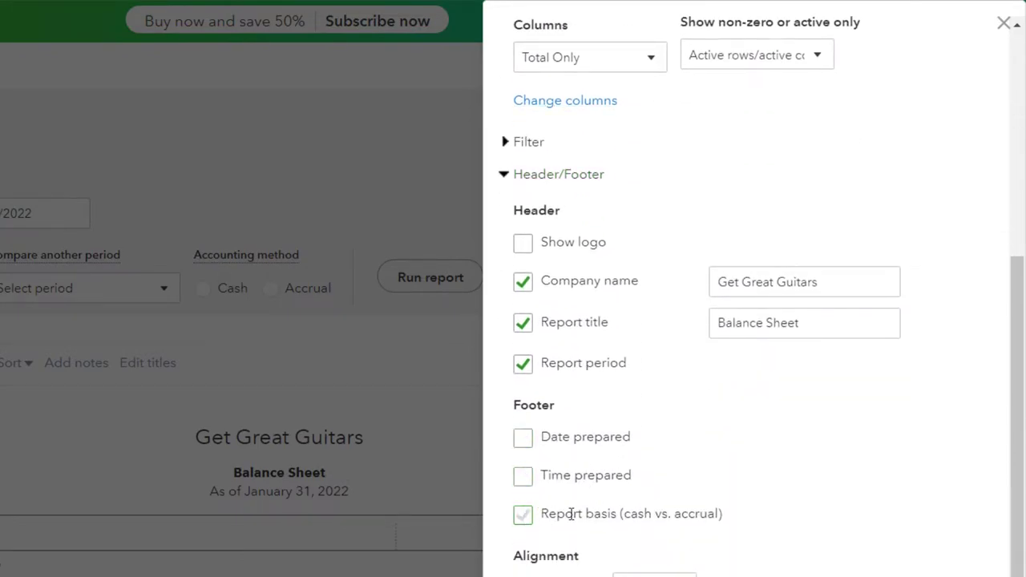
scroll(571, 515, up, 5)
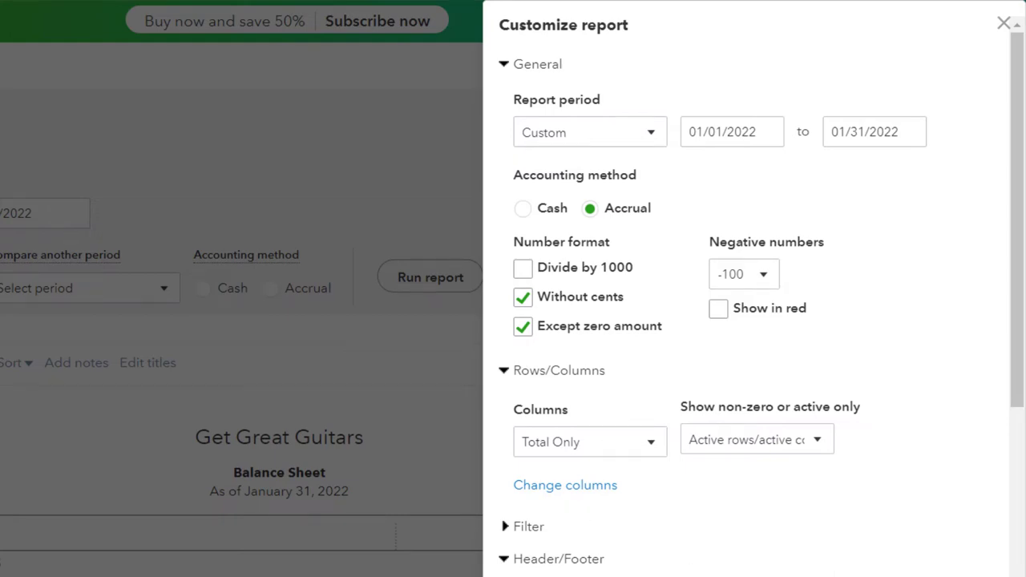
- Show negative numbers in red as (100) and rerun the Balance Sheet
click(723, 313)
click(763, 276)
click(754, 341)
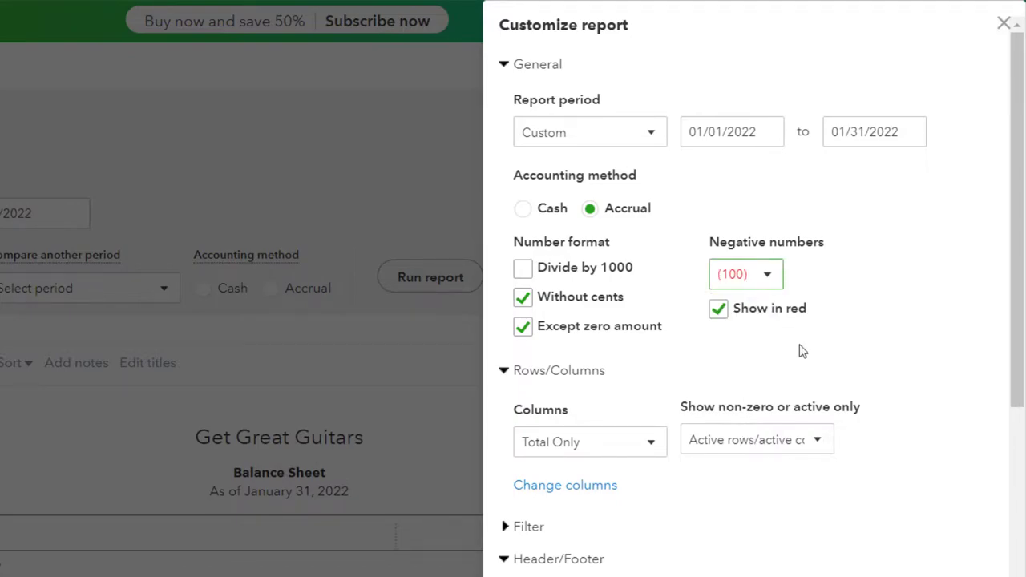
scroll(836, 354, down, 1)
scroll(837, 354, down, 4)
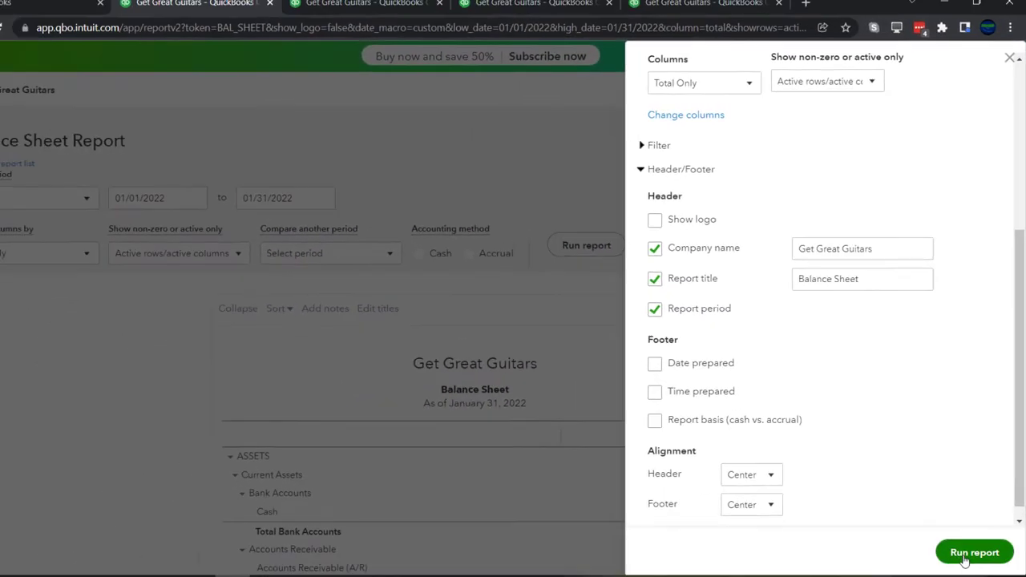
click(968, 531)
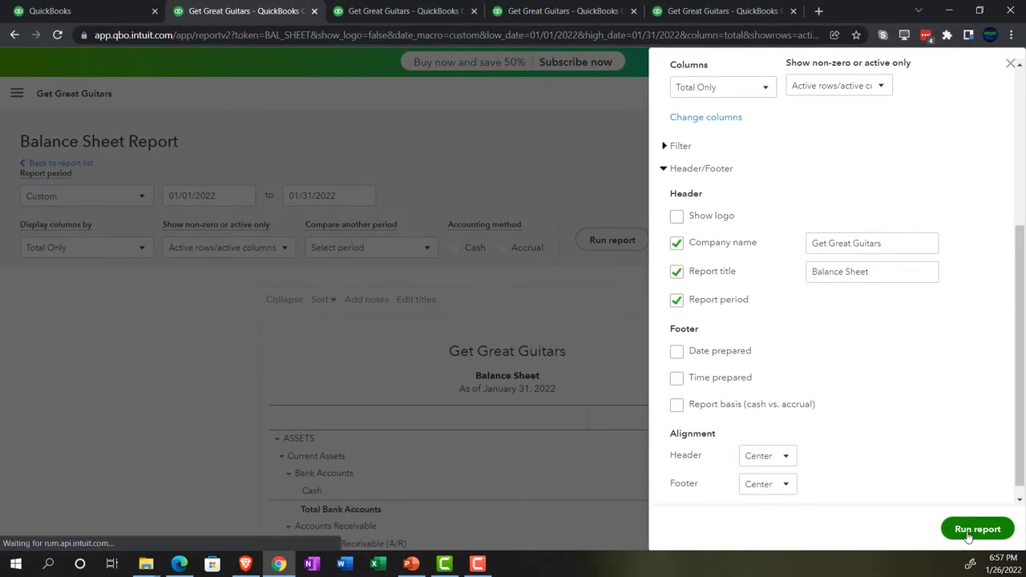
scroll(207, 426, down, 2)
- Zoom in to review the January 31, 2022 Balance Sheet (Cash 88,810), then open its export options
key(ctrl+plus)
key(ctrl+plus)
key(ctrl+plus)
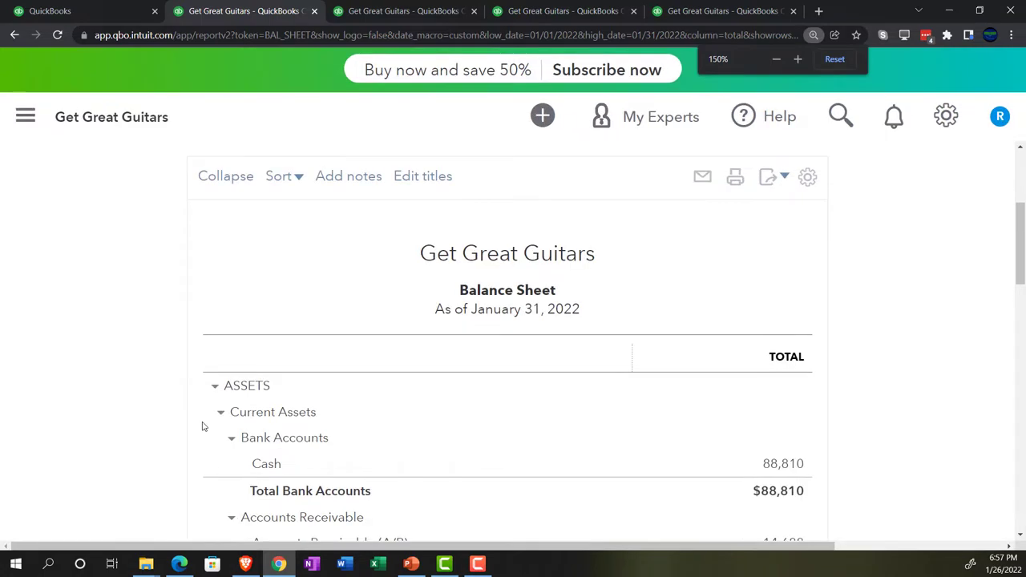
scroll(180, 421, down, 3)
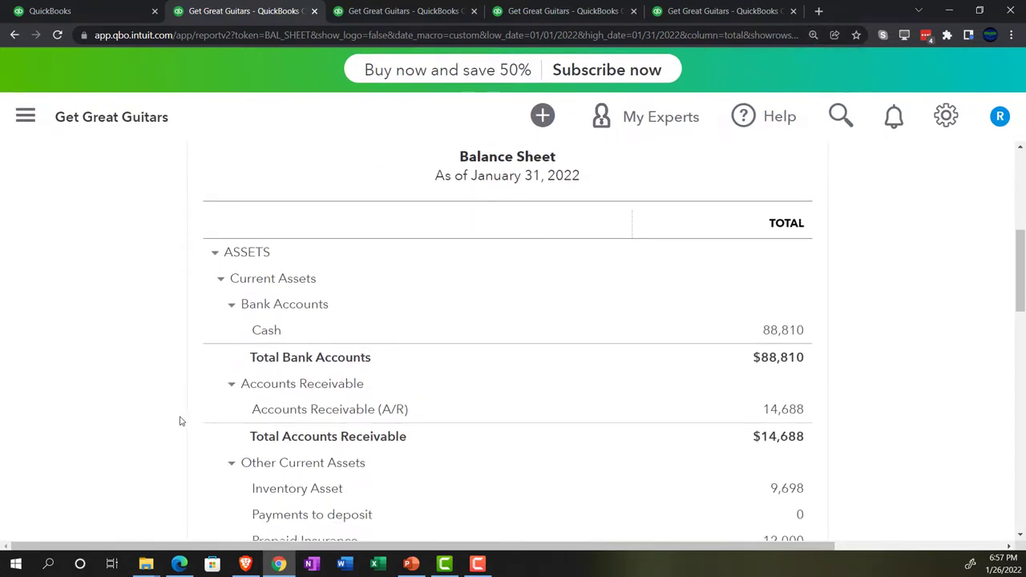
scroll(180, 421, down, 2)
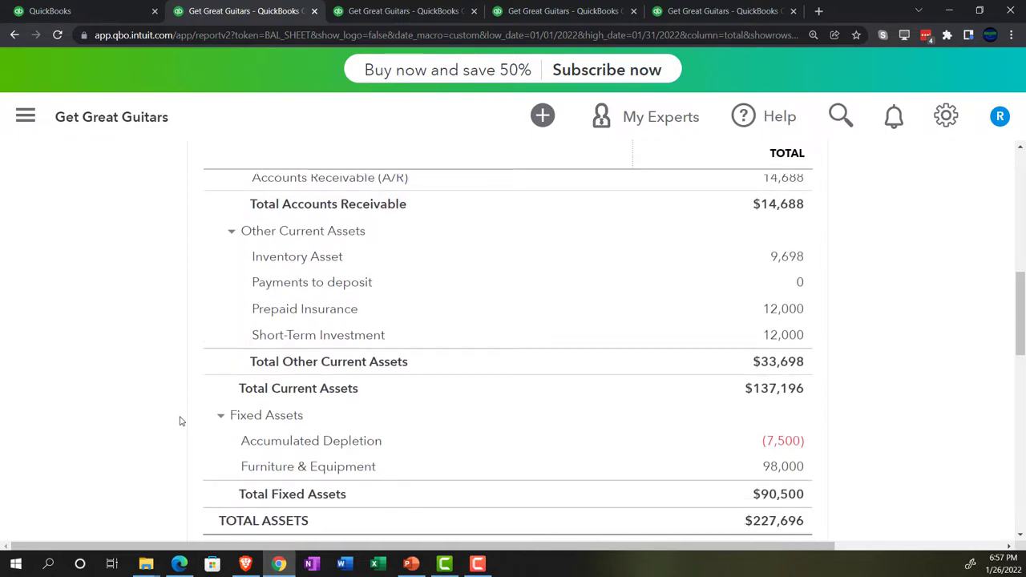
scroll(180, 421, down, 5)
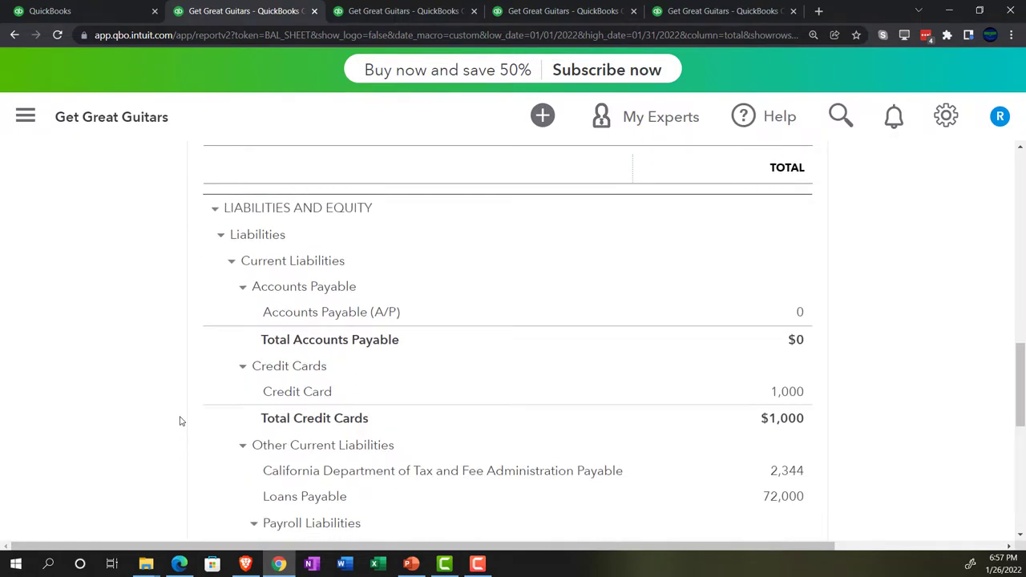
scroll(180, 421, down, 4)
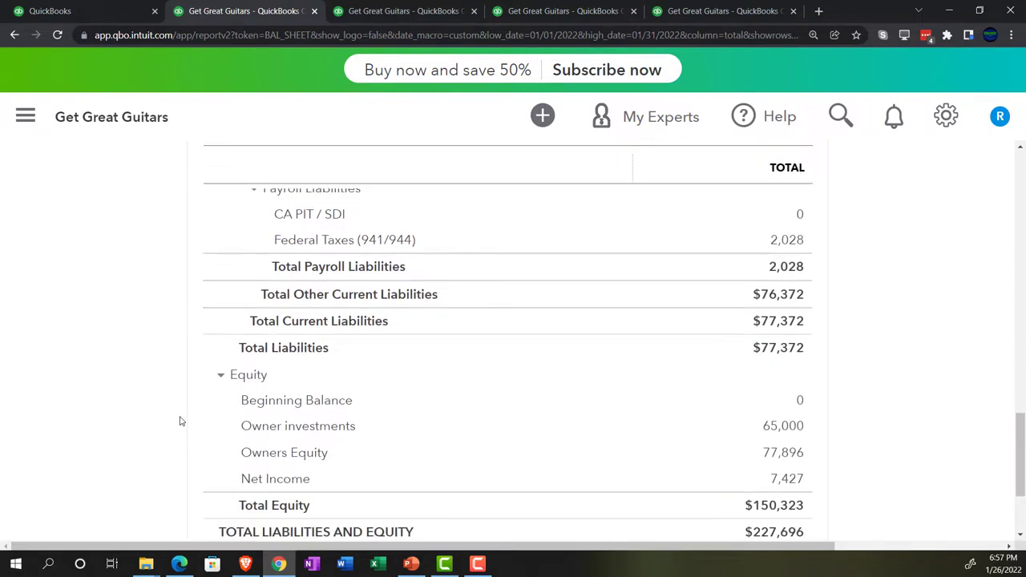
scroll(180, 421, down, 1)
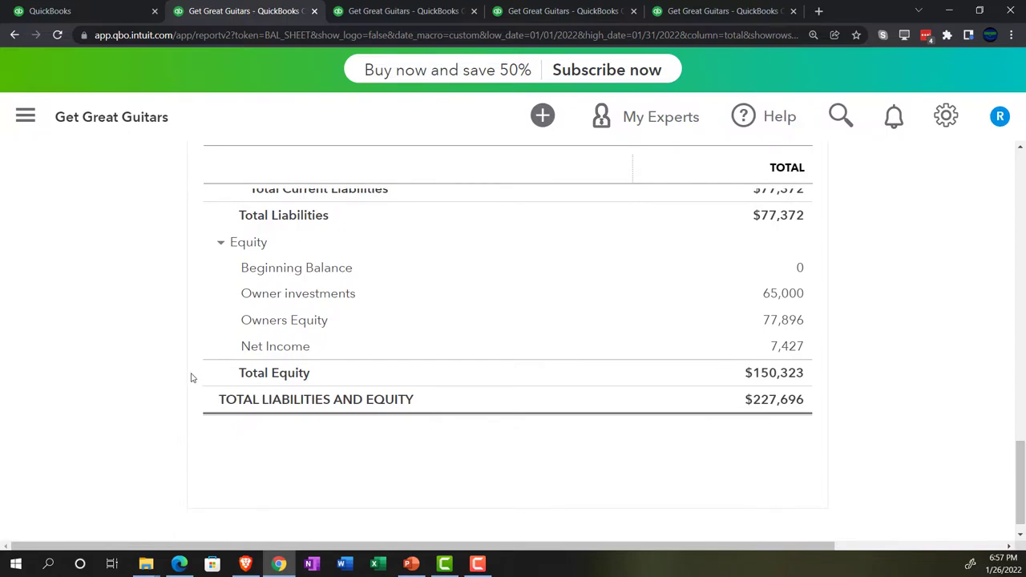
scroll(191, 377, up, 10)
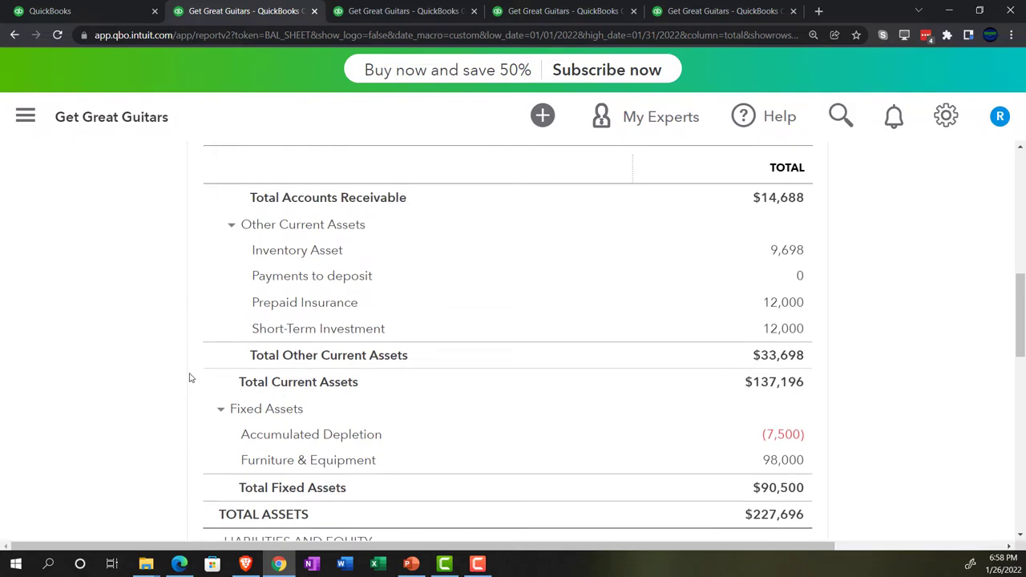
scroll(191, 378, up, 2)
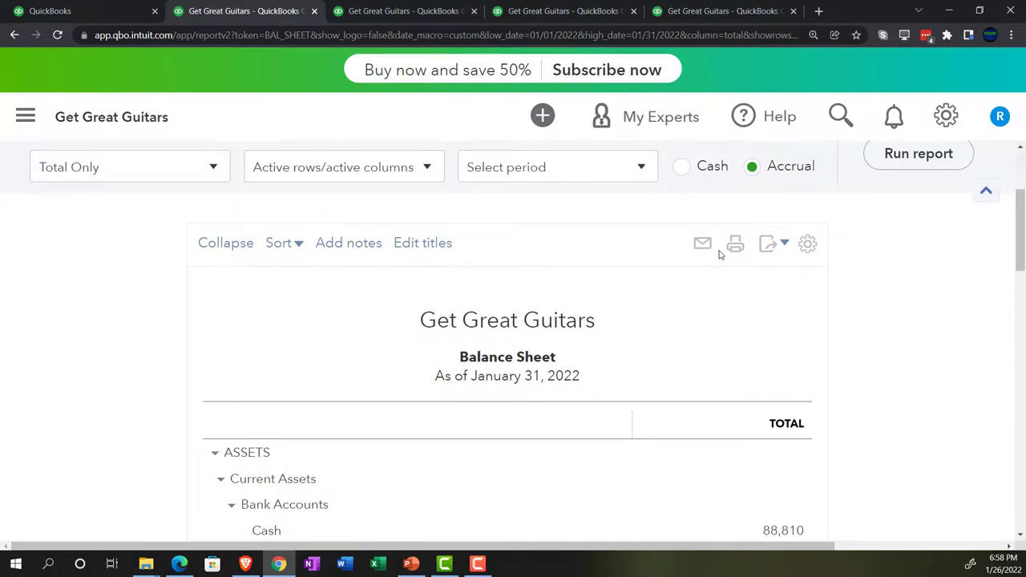
click(776, 248)
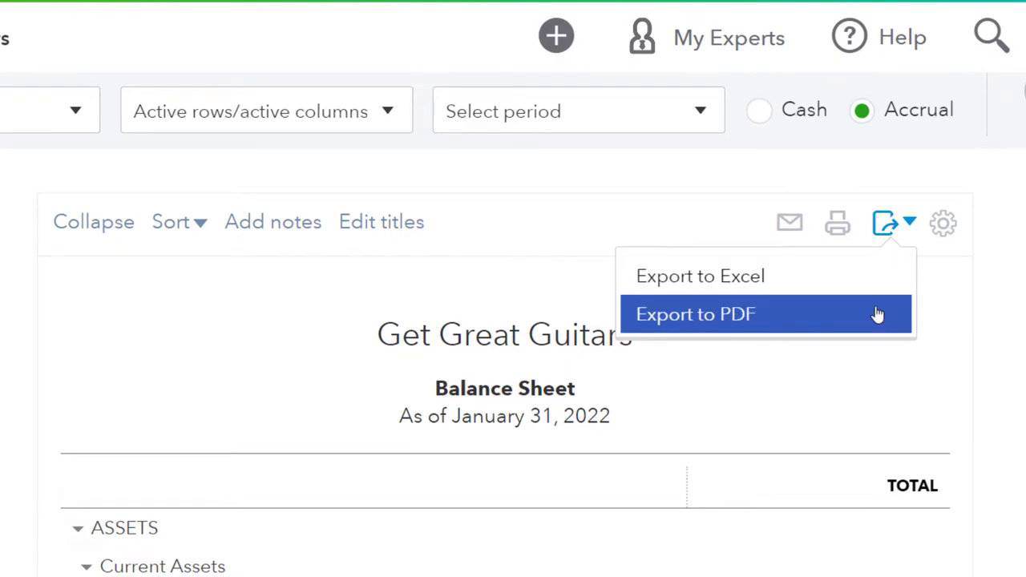
- Go to Business overview > Reports and show the Management reports list
click(97, 11)
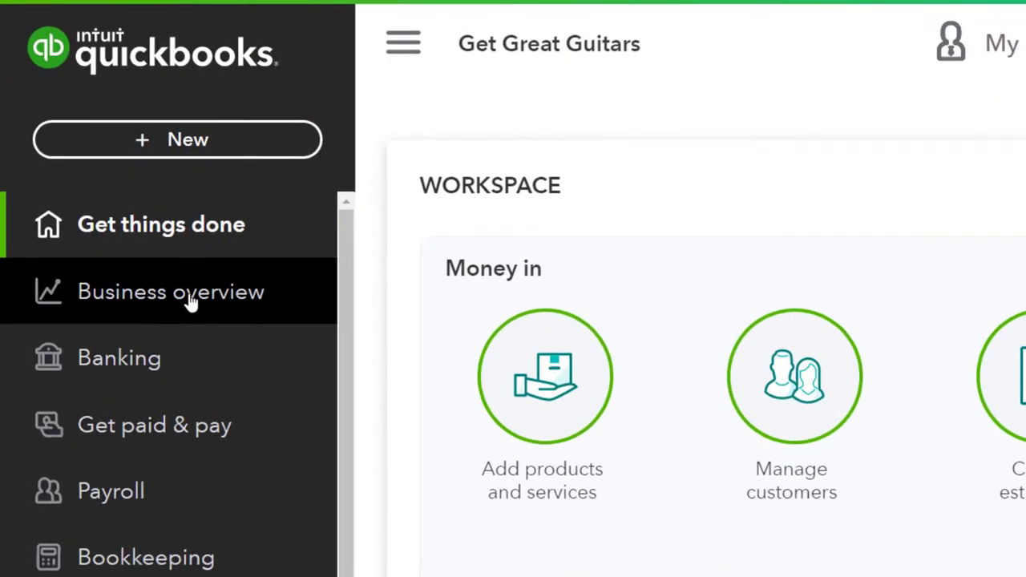
click(120, 278)
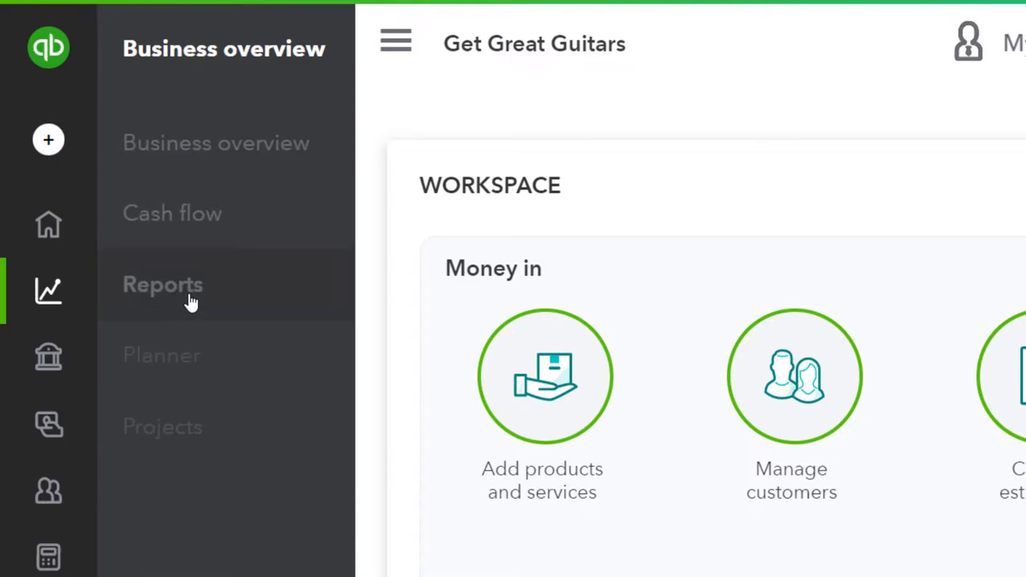
click(191, 302)
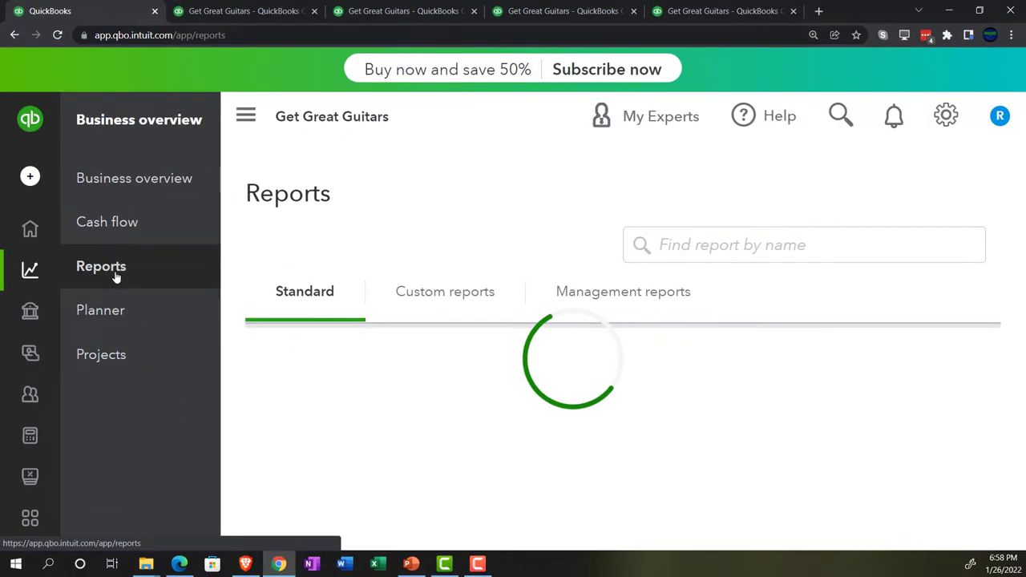
click(599, 301)
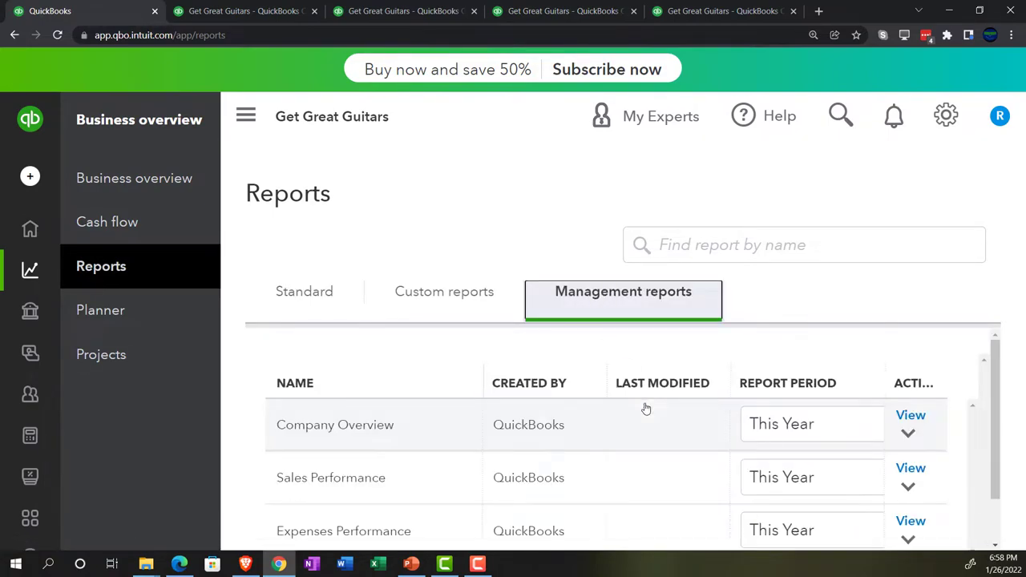
scroll(647, 409, down, 1)
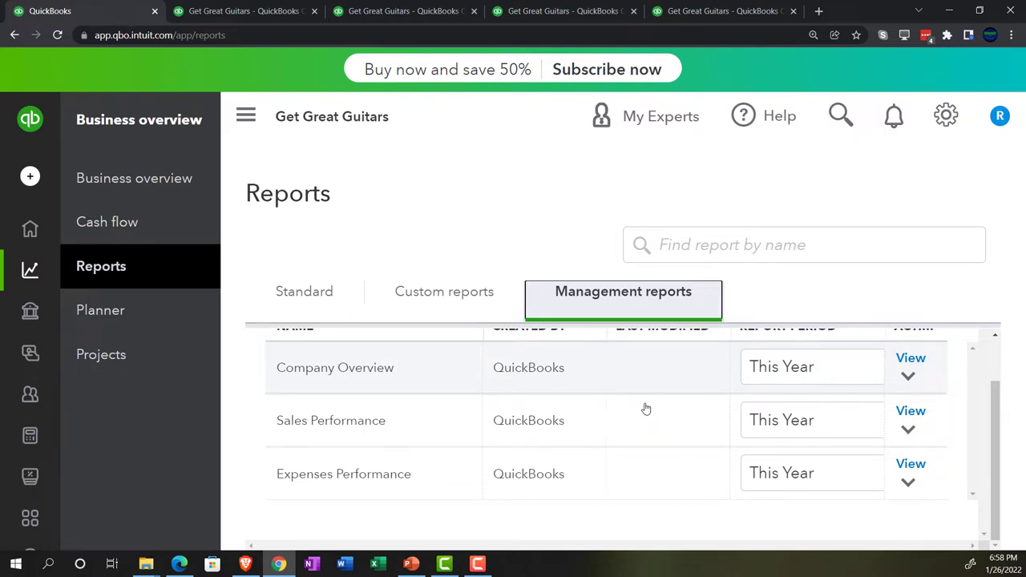
scroll(647, 409, up, 1)
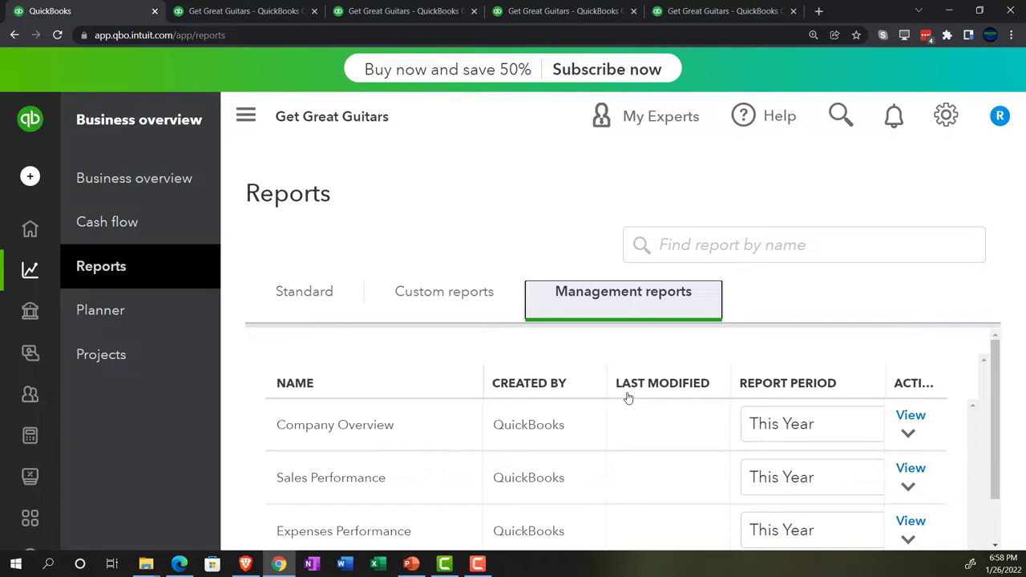
- Export the January Balance Sheet to PDF, saving it as BalanceSheet (1).pdf
click(262, 6)
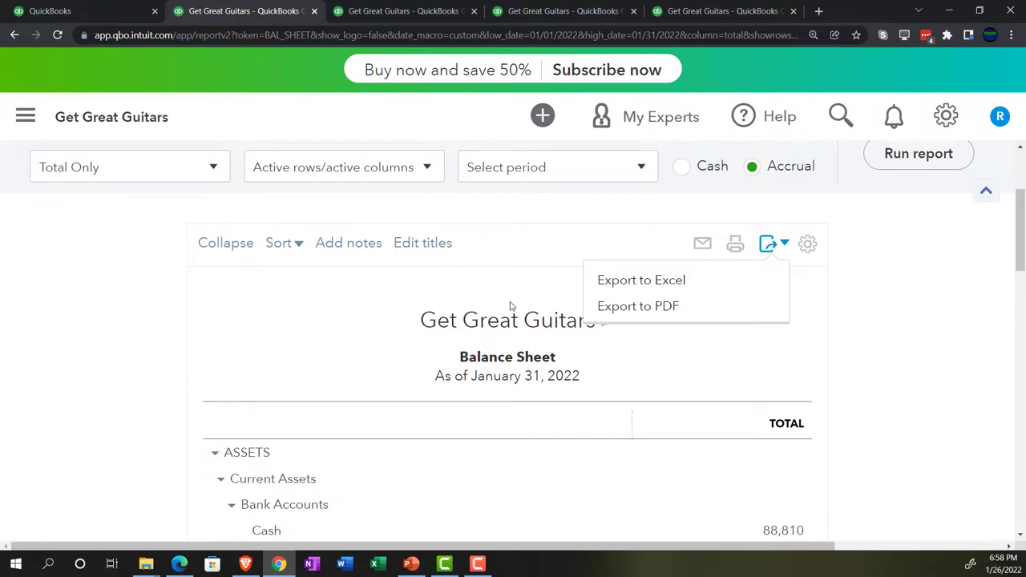
click(621, 316)
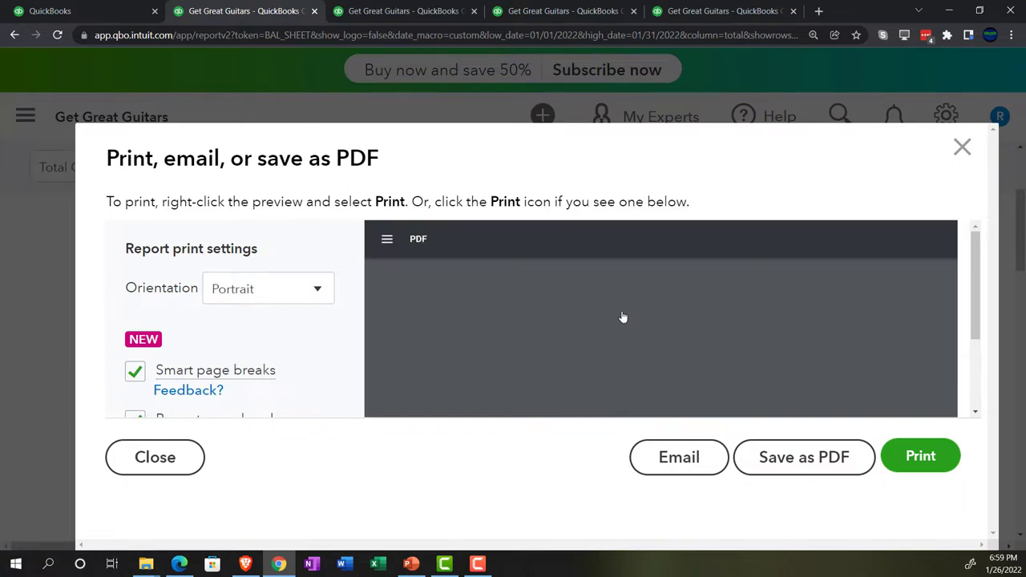
scroll(465, 321, down, 5)
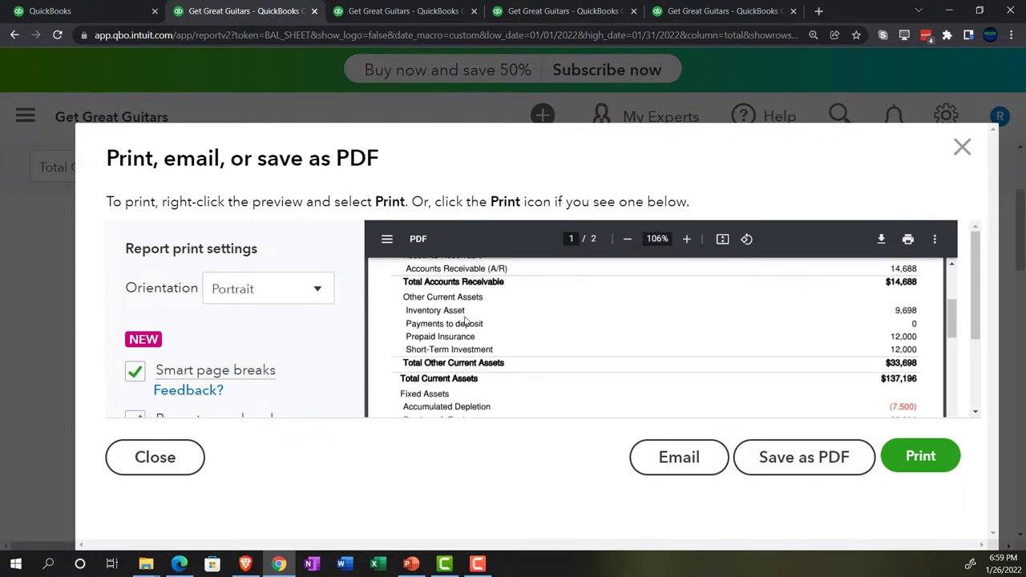
click(801, 458)
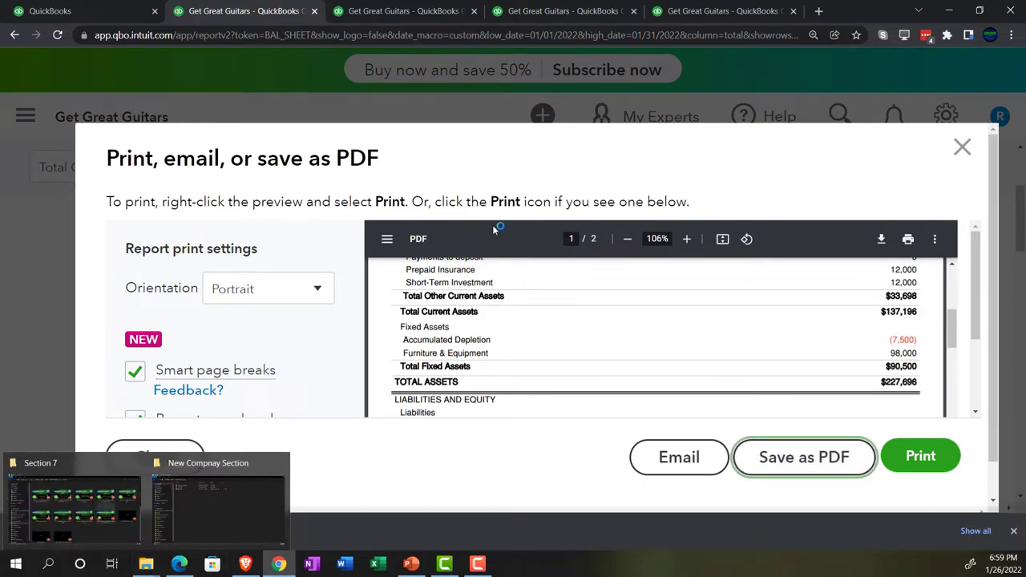
click(147, 563)
- Open the Month One folder and drag BalanceSheet (1).pdf into it
click(232, 499)
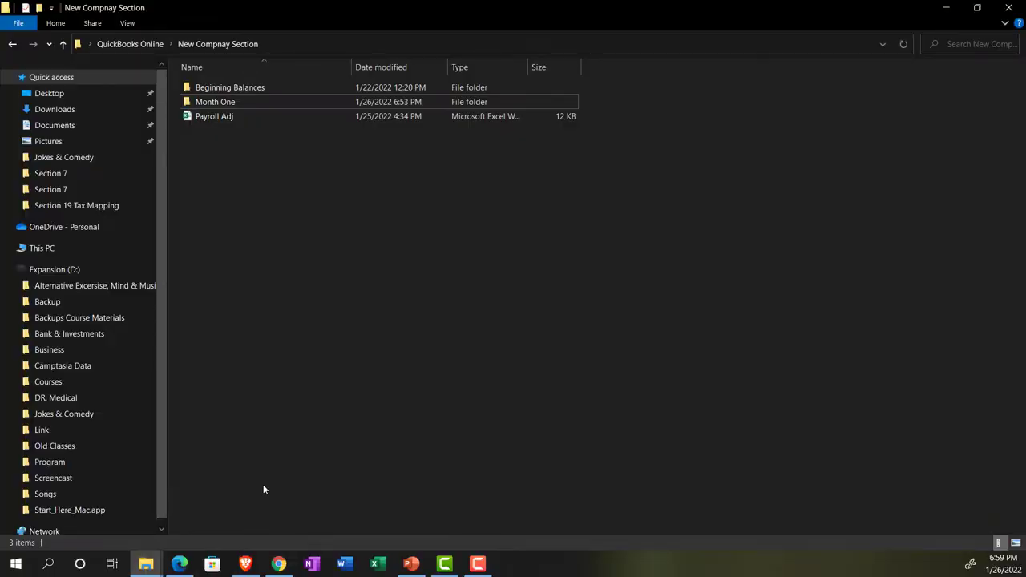
double_click(223, 101)
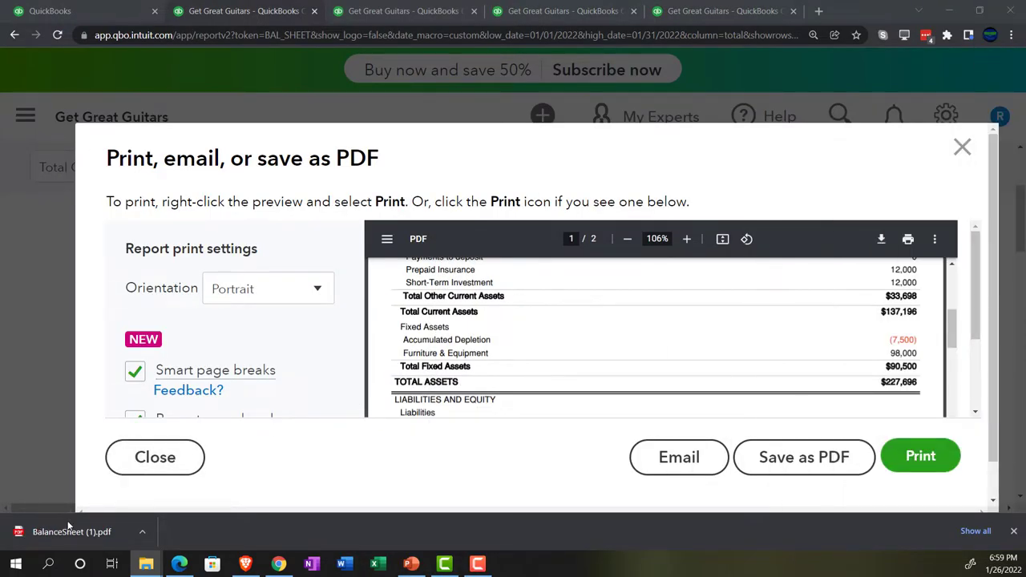
drag(60, 535, 1025, 285)
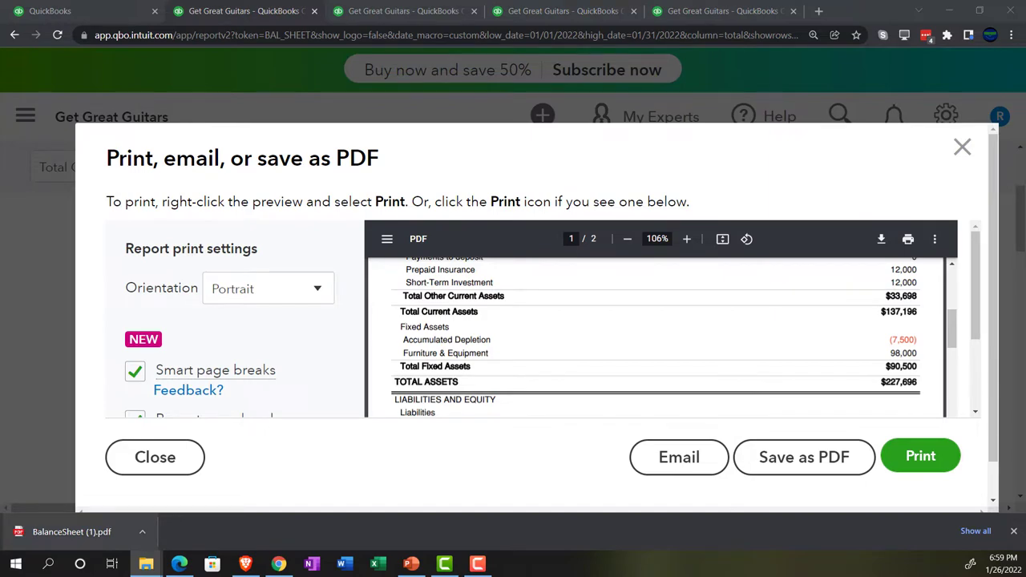
- Maximize the Month One window, show files as extra large icons, then minimize it
drag(1025, 128, 197, 1)
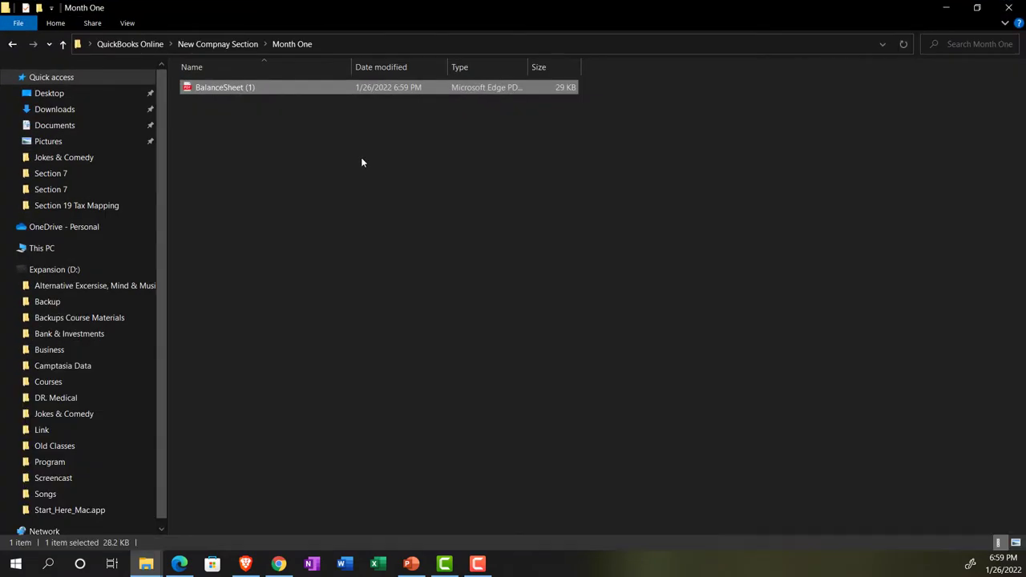
click(126, 24)
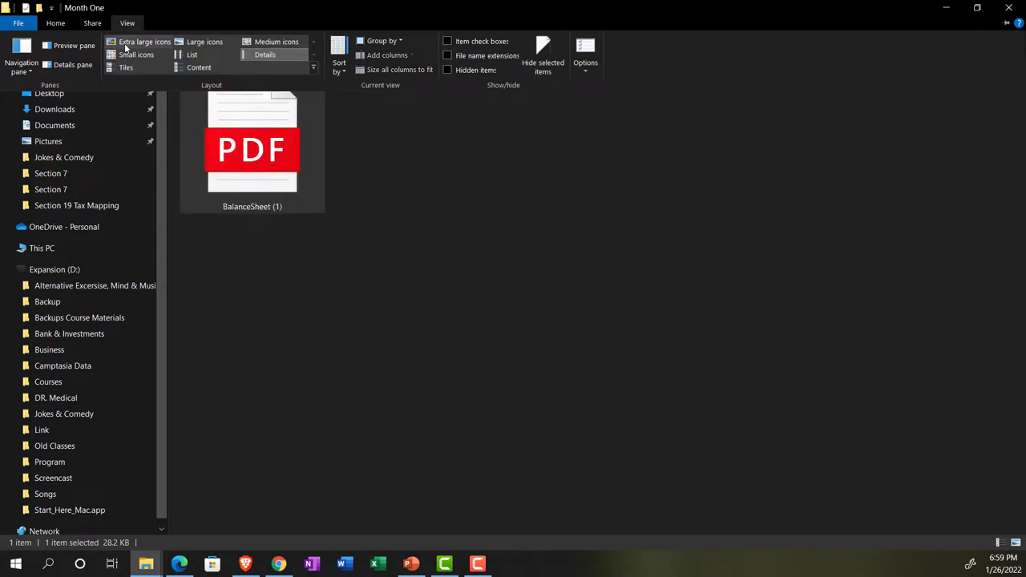
click(126, 44)
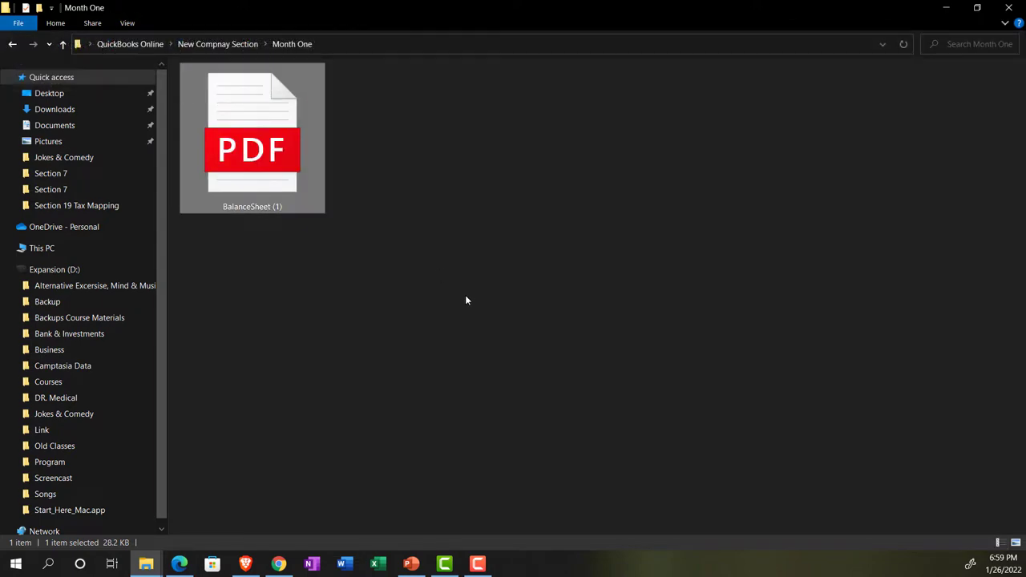
click(946, 8)
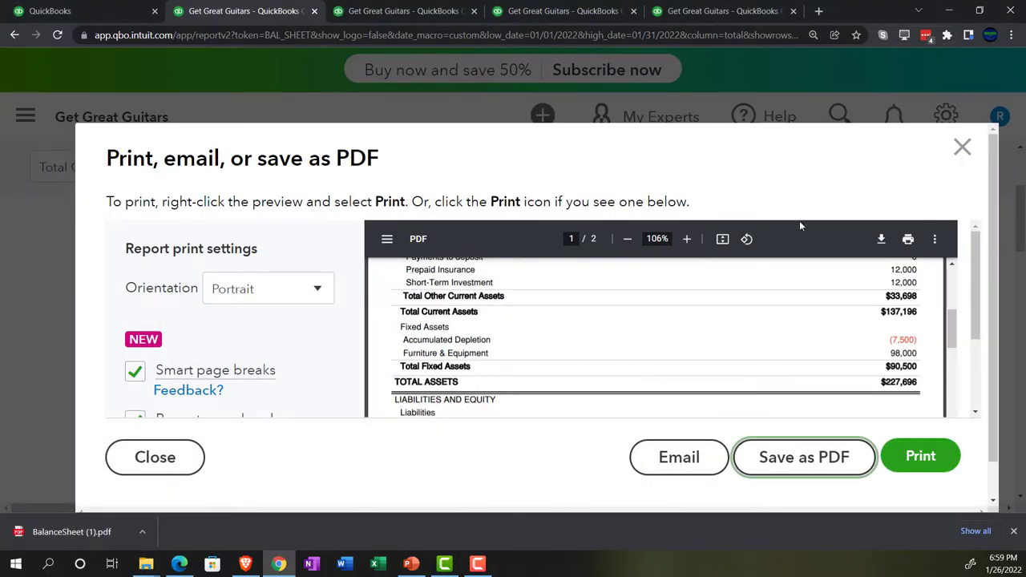
- Rerun the Profit and Loss report with the end date changed to 01/31/2022
click(962, 147)
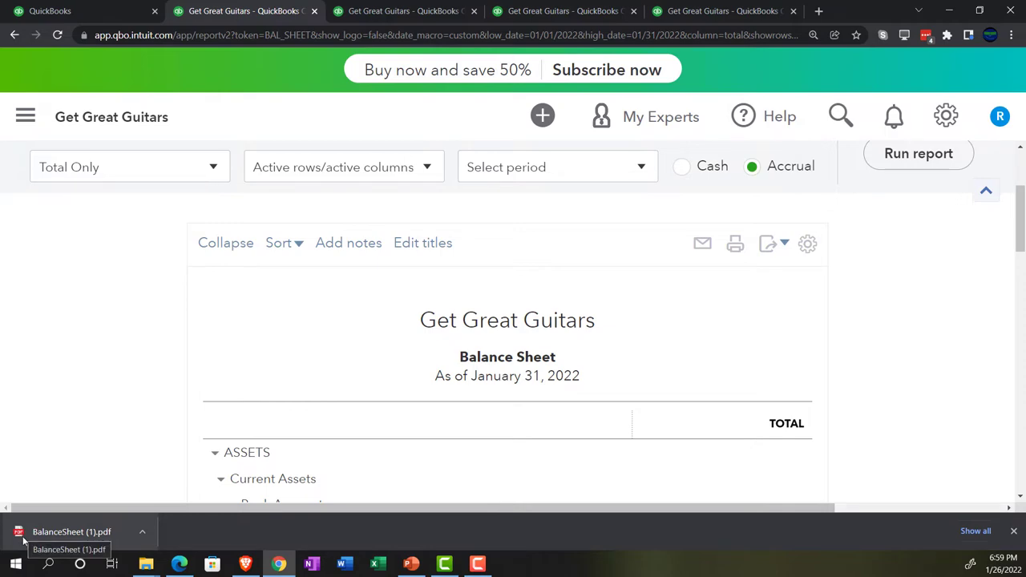
click(405, 11)
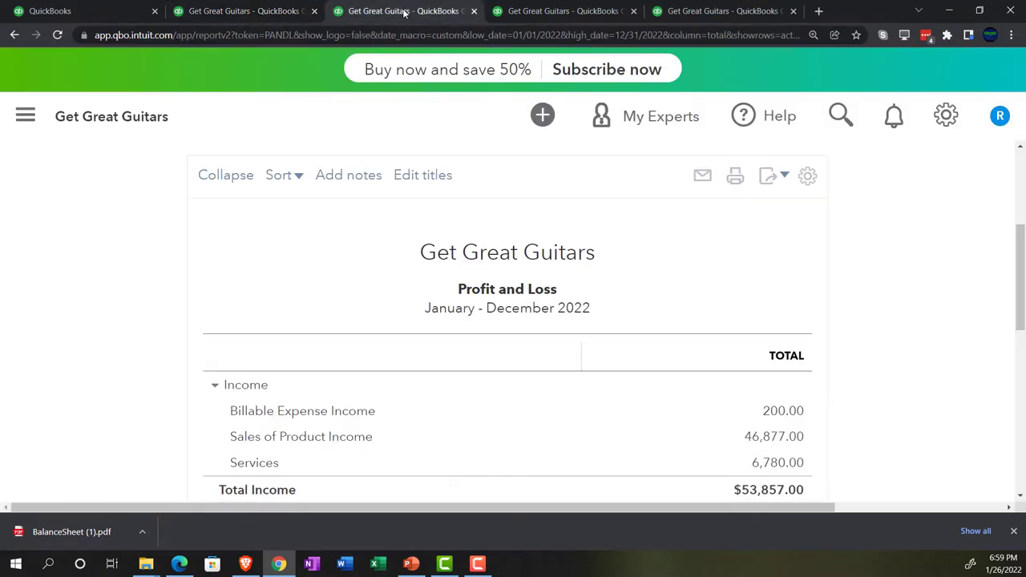
scroll(171, 351, up, 4)
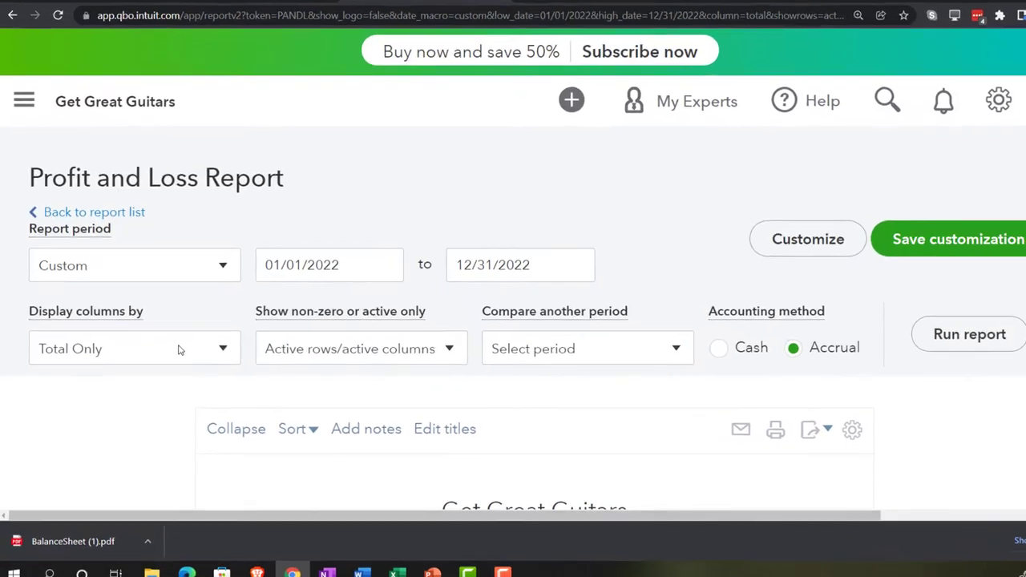
drag(433, 273, 502, 273)
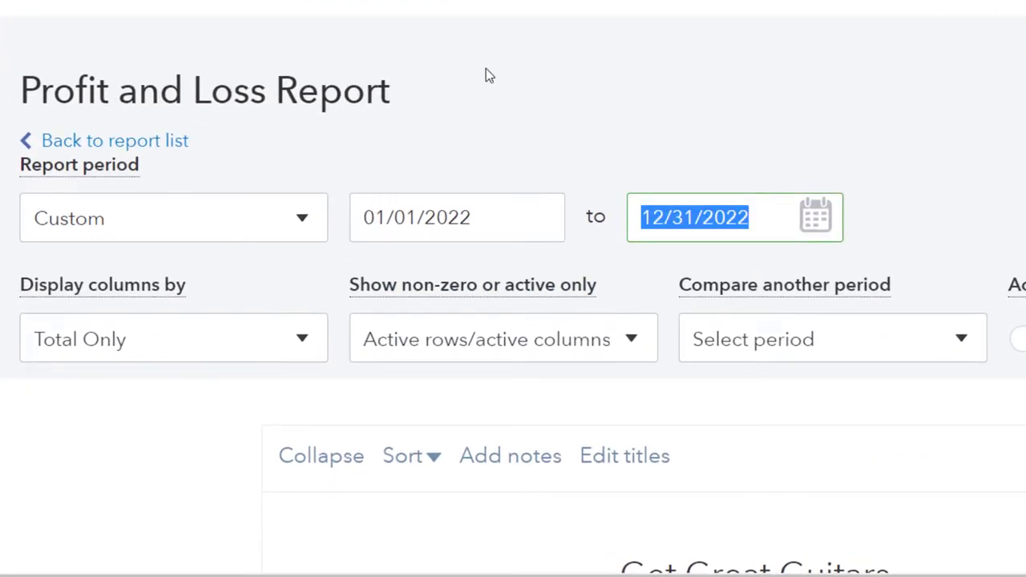
text(01/31/2022)
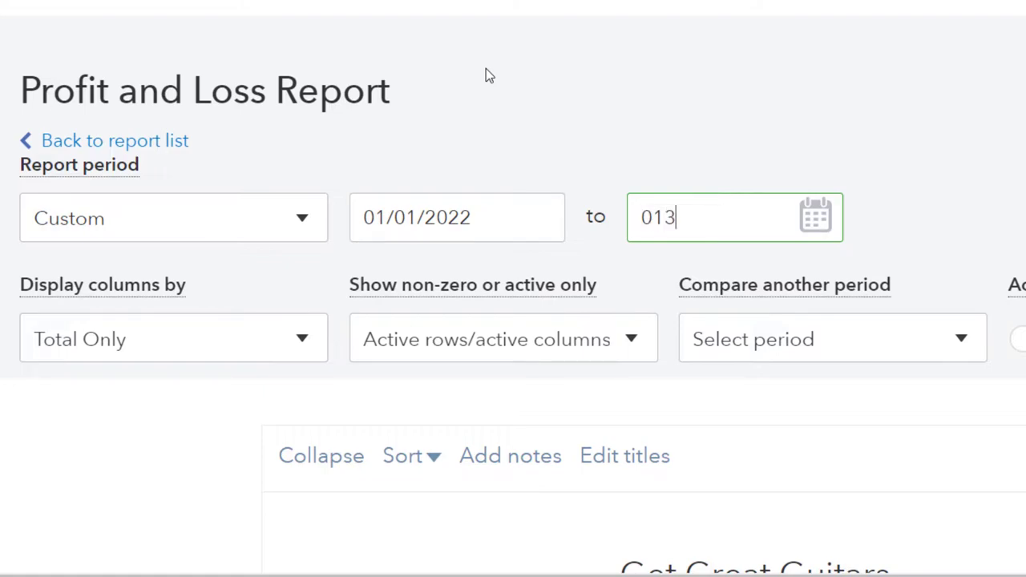
key(Tab)
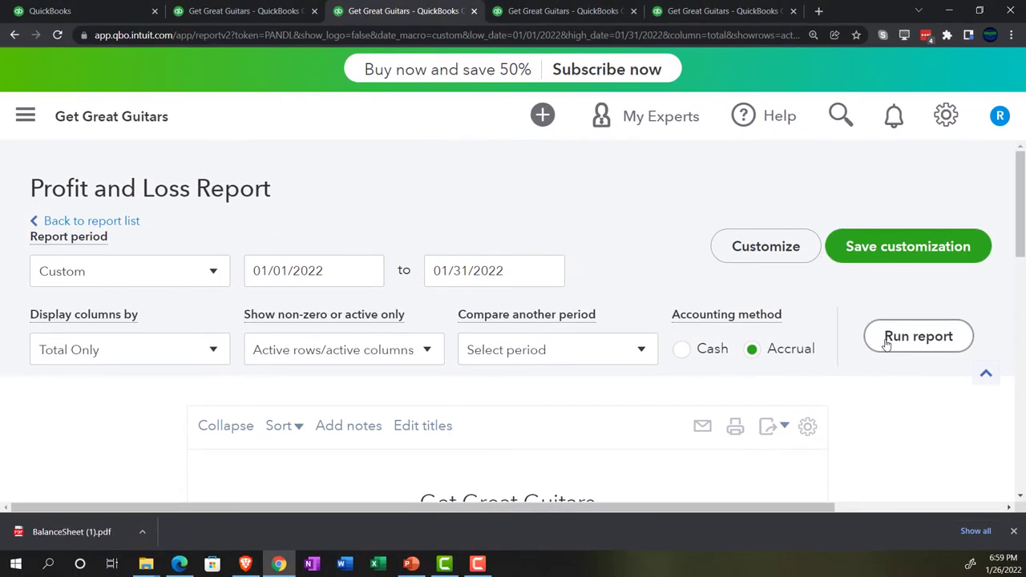
click(885, 337)
scroll(887, 345, down, 3)
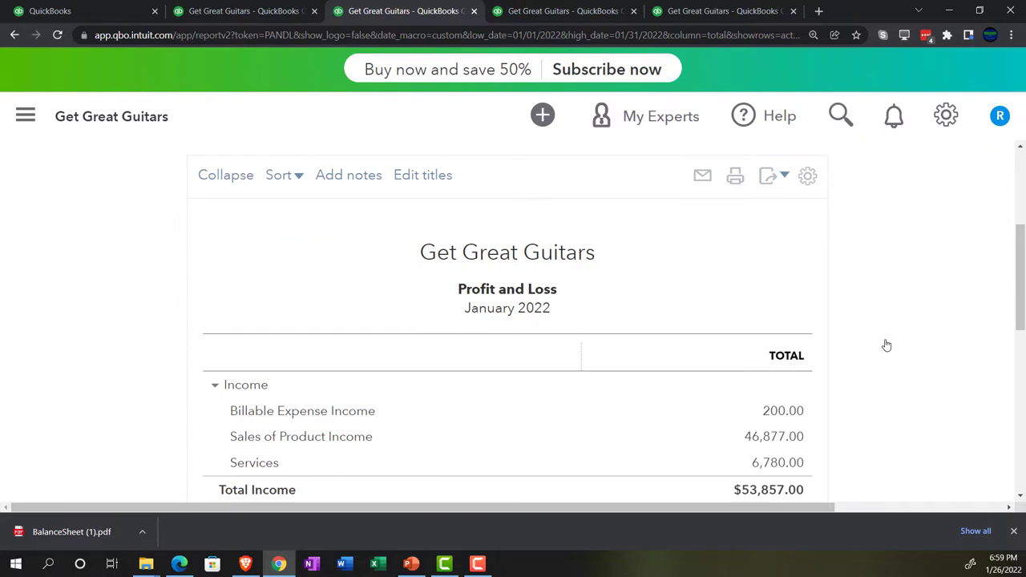
scroll(887, 345, up, 3)
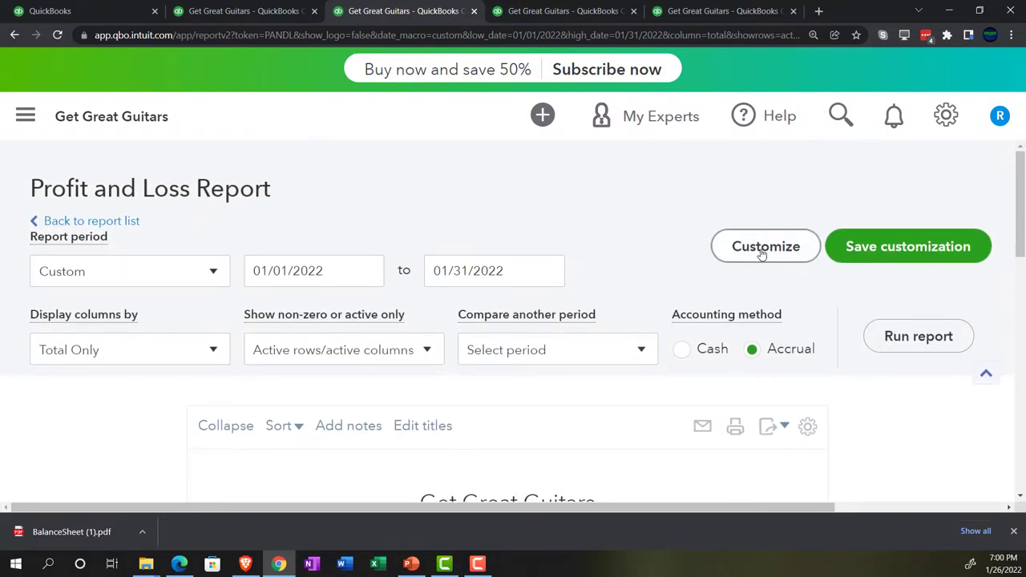
- Customize the report to show amounts without cents and negatives as red (100)
click(763, 250)
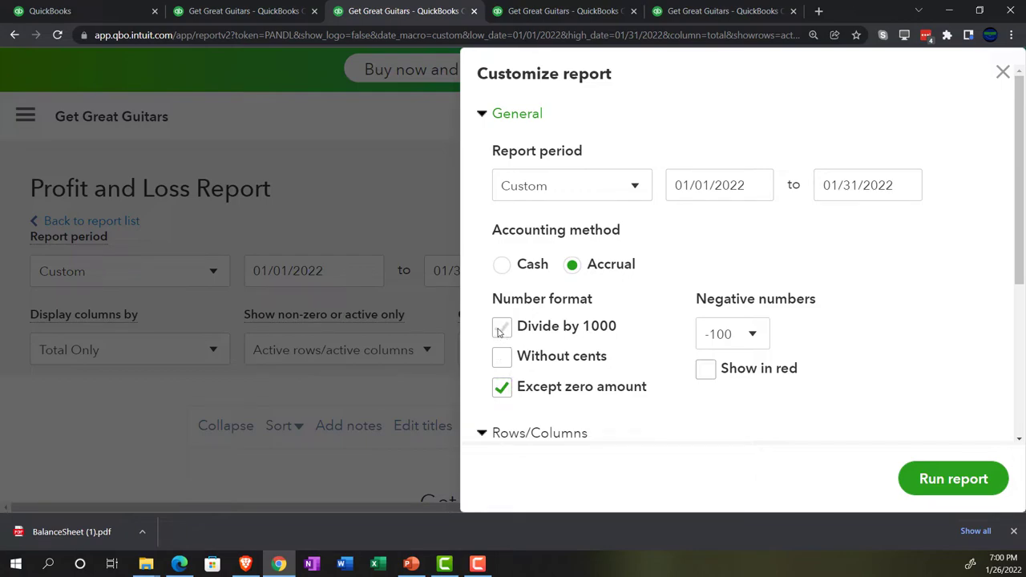
click(502, 356)
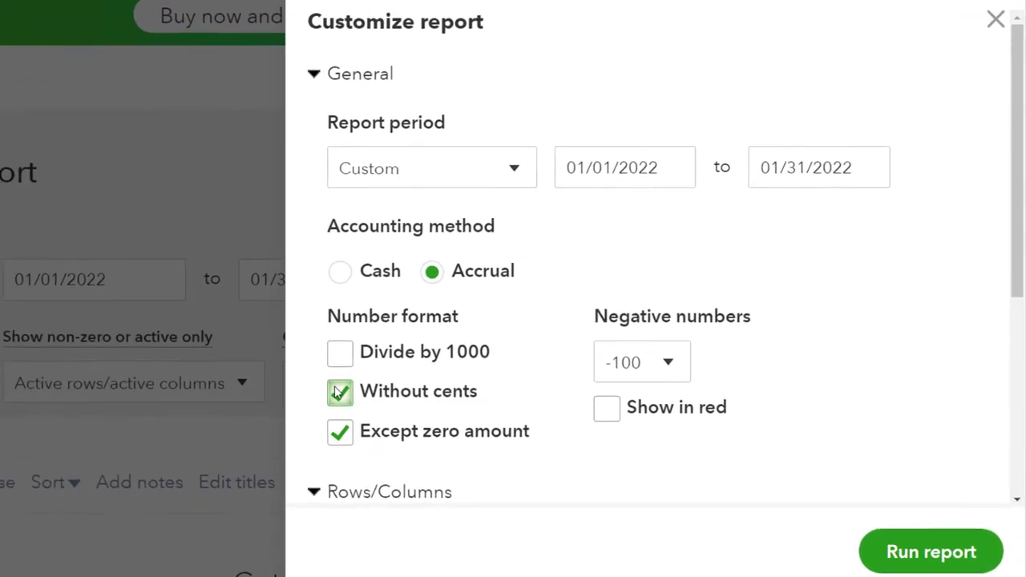
click(653, 378)
click(639, 456)
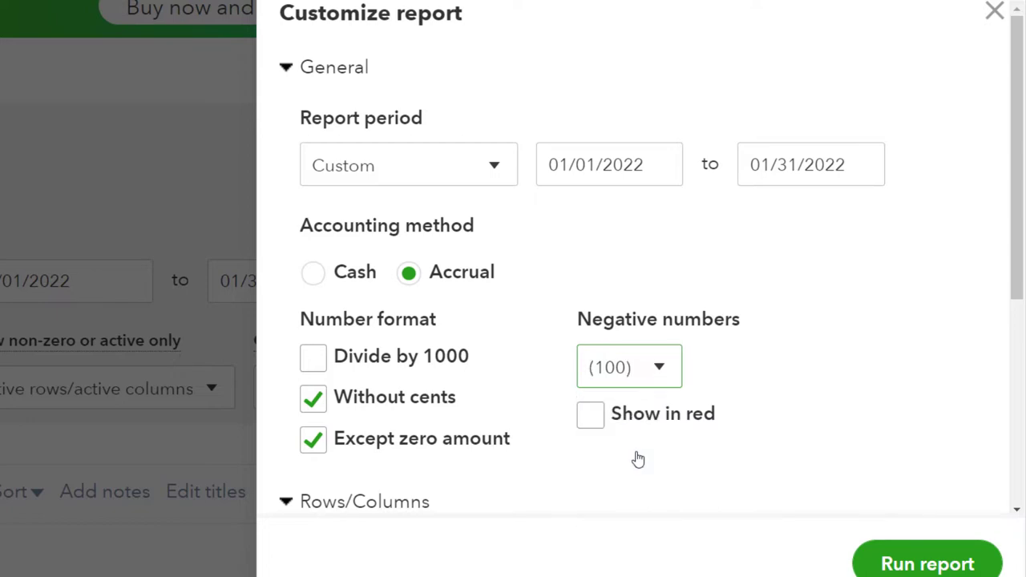
click(594, 417)
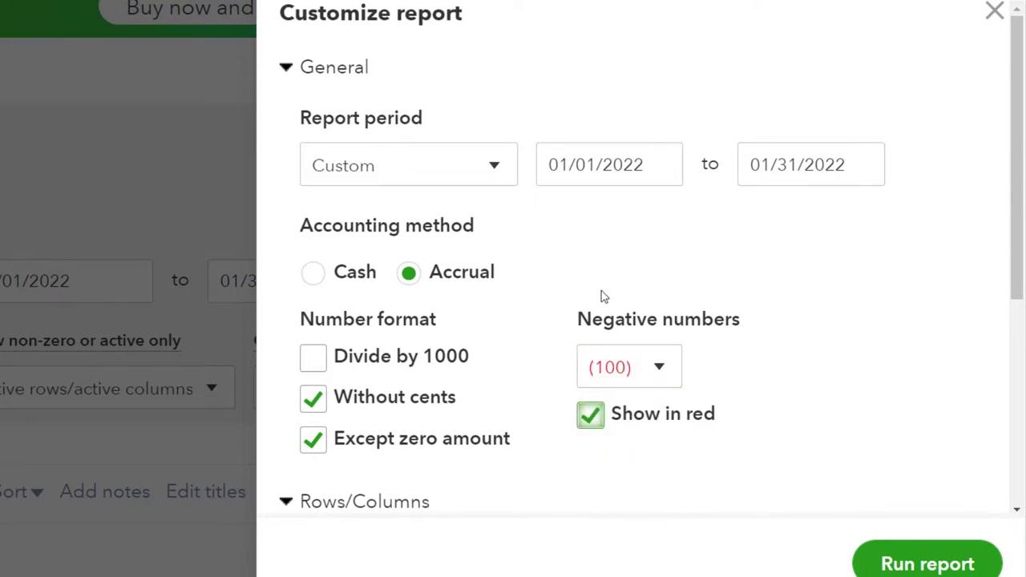
scroll(604, 297, down, 5)
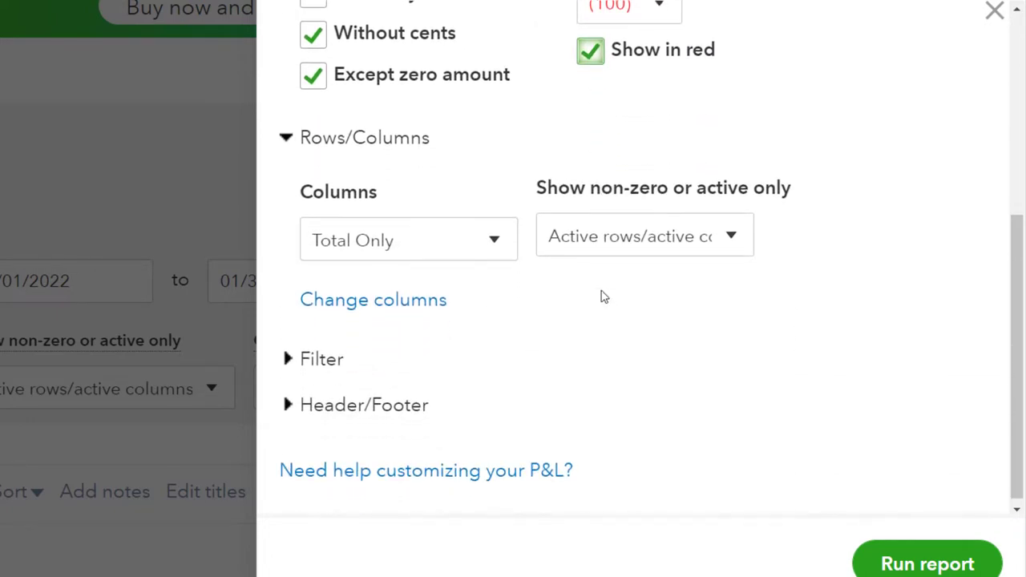
- Retitle the report 'Income Statement', remove date, time and basis from the footer, and rerun
click(306, 396)
scroll(319, 393, down, 5)
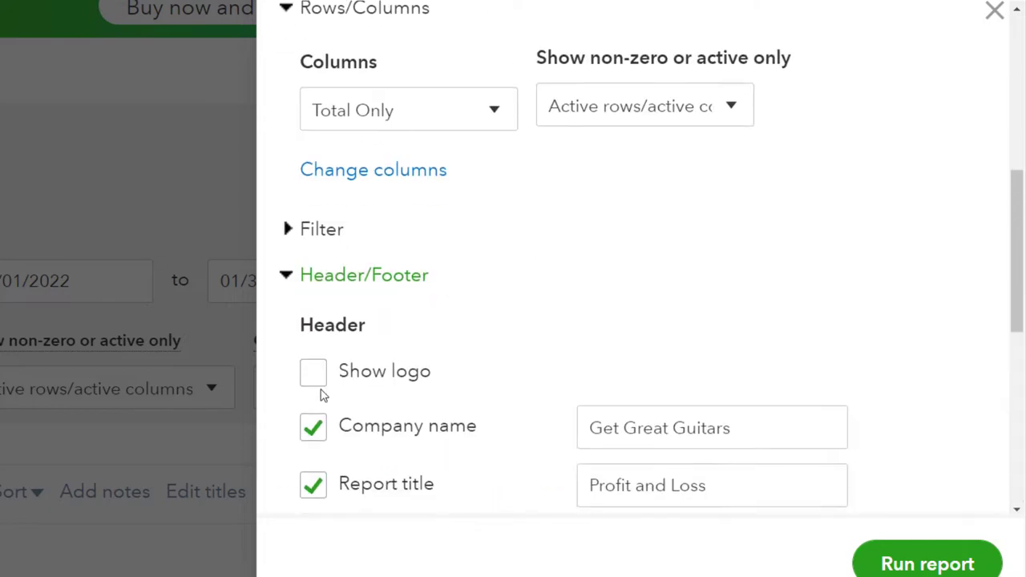
drag(709, 246, 571, 252)
text(Incom)
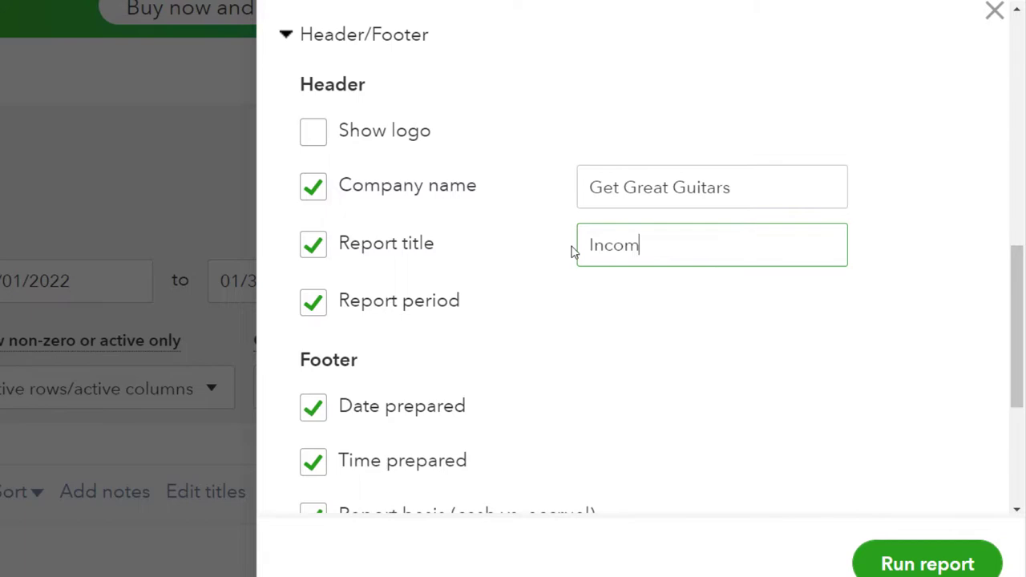
text(e Statement)
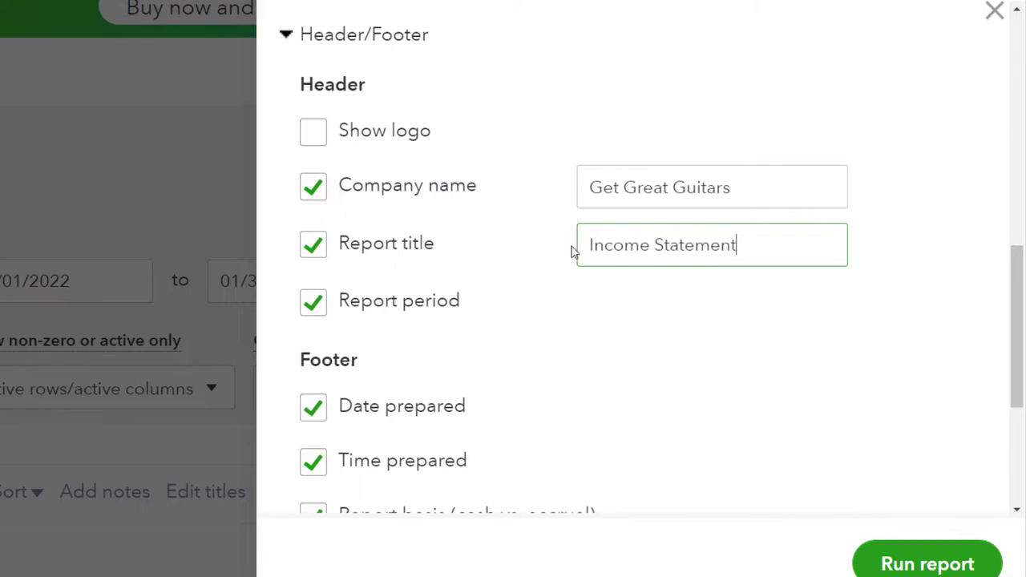
key(Tab)
scroll(572, 252, down, 1)
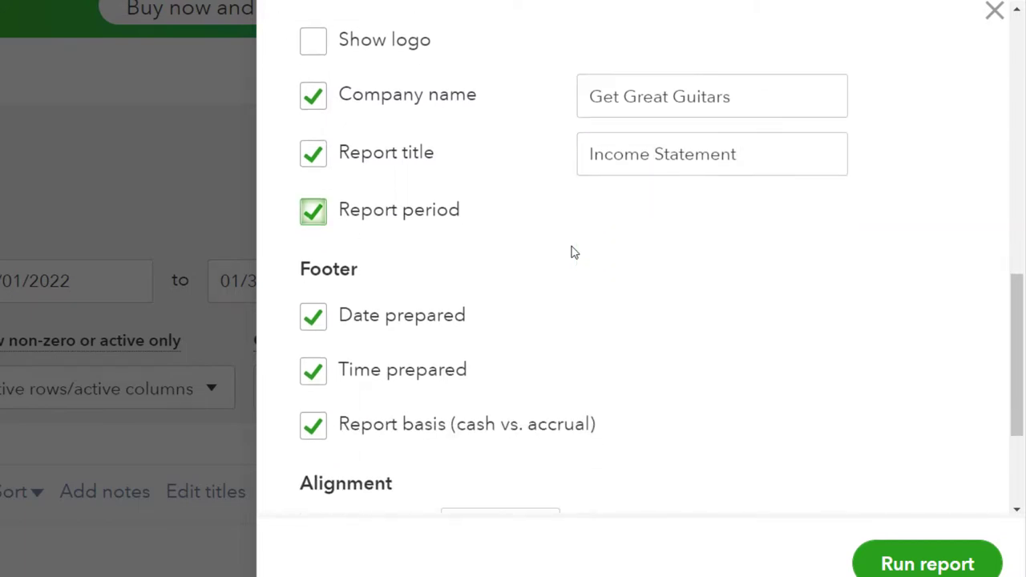
click(313, 317)
click(313, 370)
click(313, 424)
scroll(433, 361, down, 1)
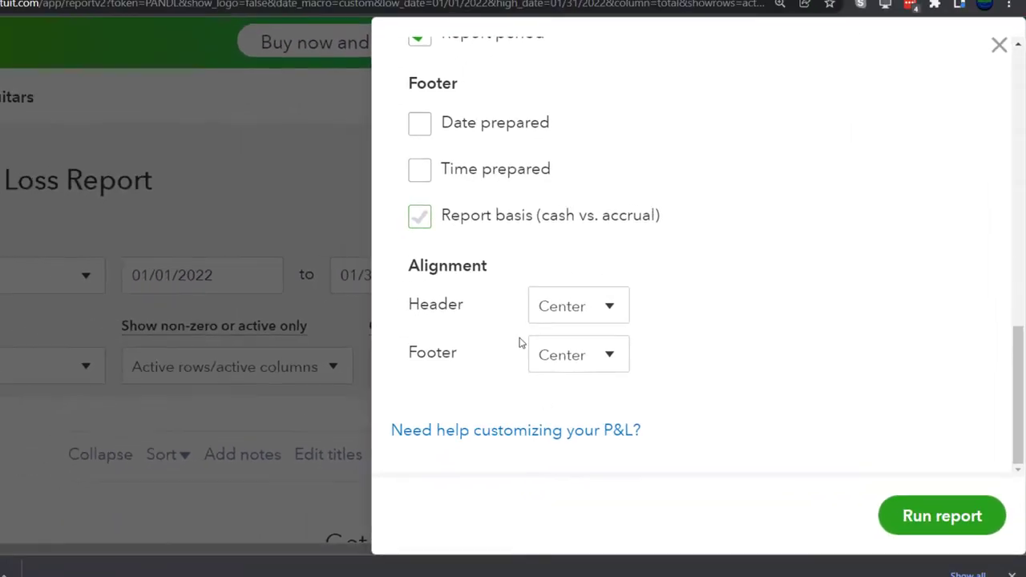
click(906, 563)
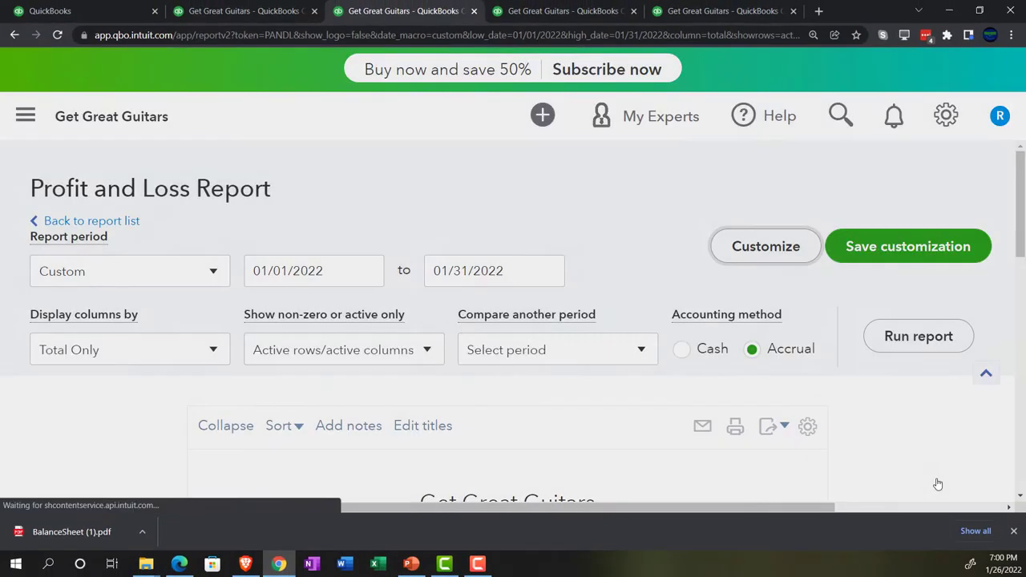
scroll(678, 392, down, 3)
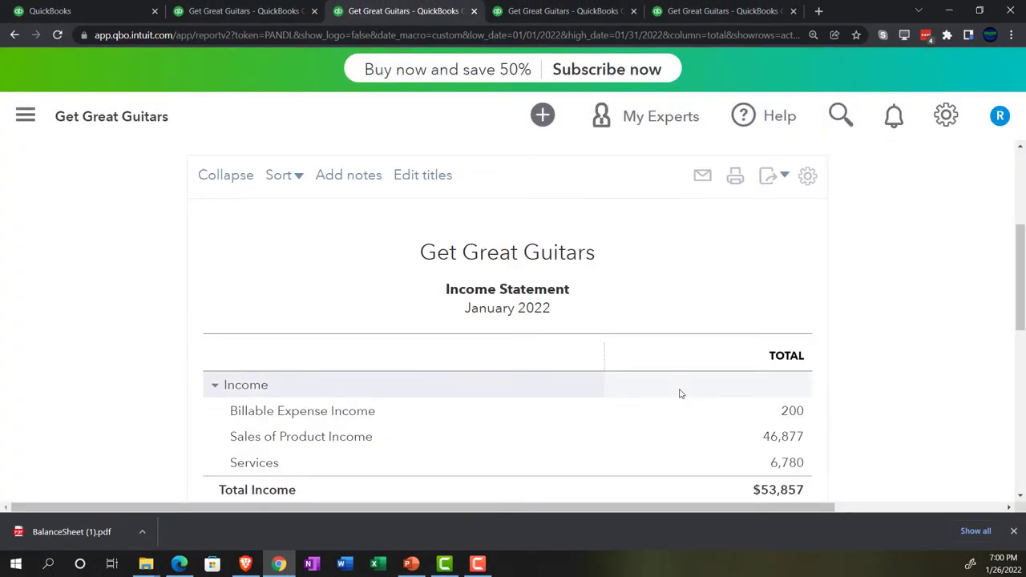
scroll(653, 388, down, 2)
scroll(651, 388, down, 1)
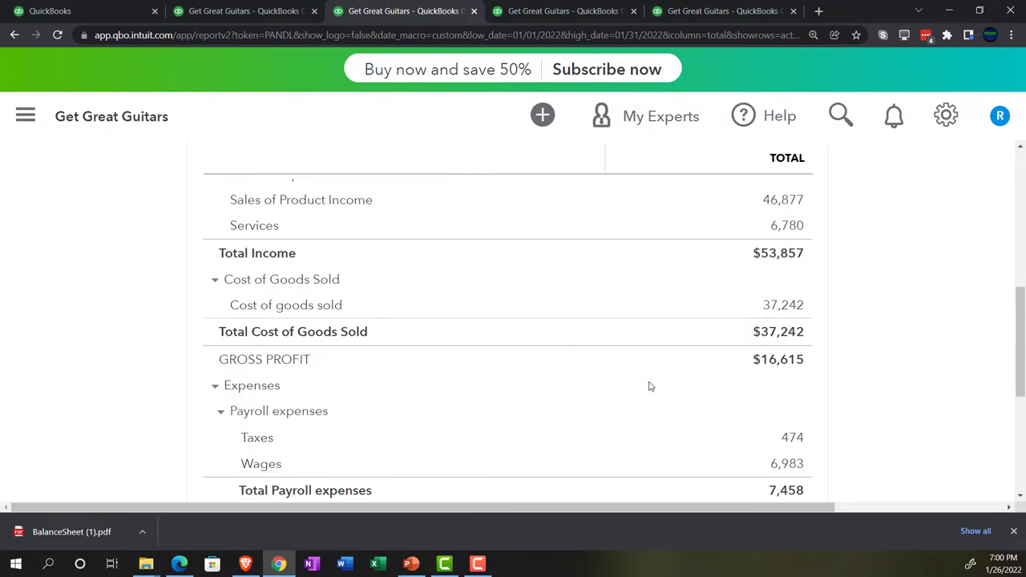
scroll(651, 385, down, 1)
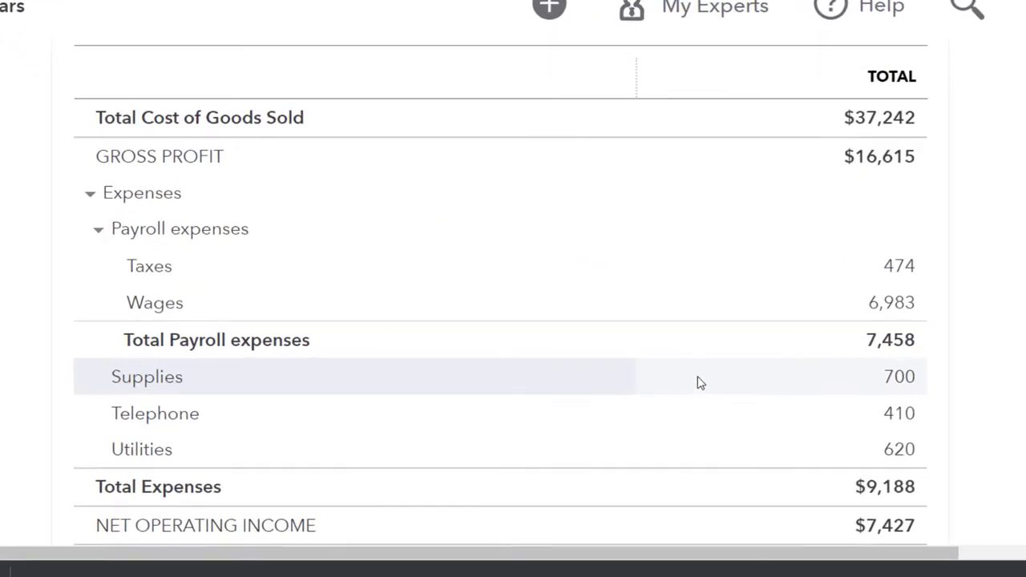
scroll(698, 383, down, 1)
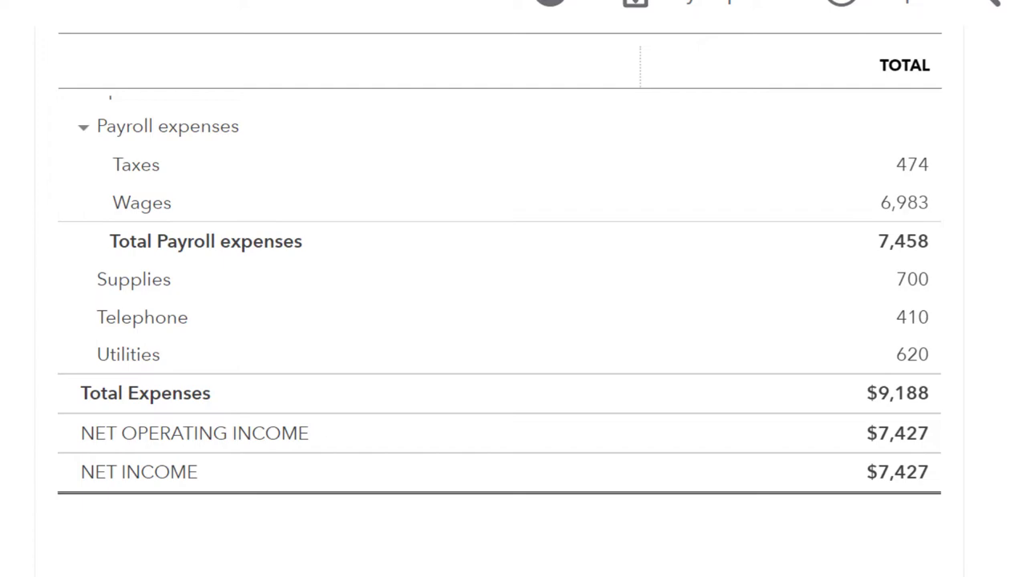
scroll(501, 321, up, 4)
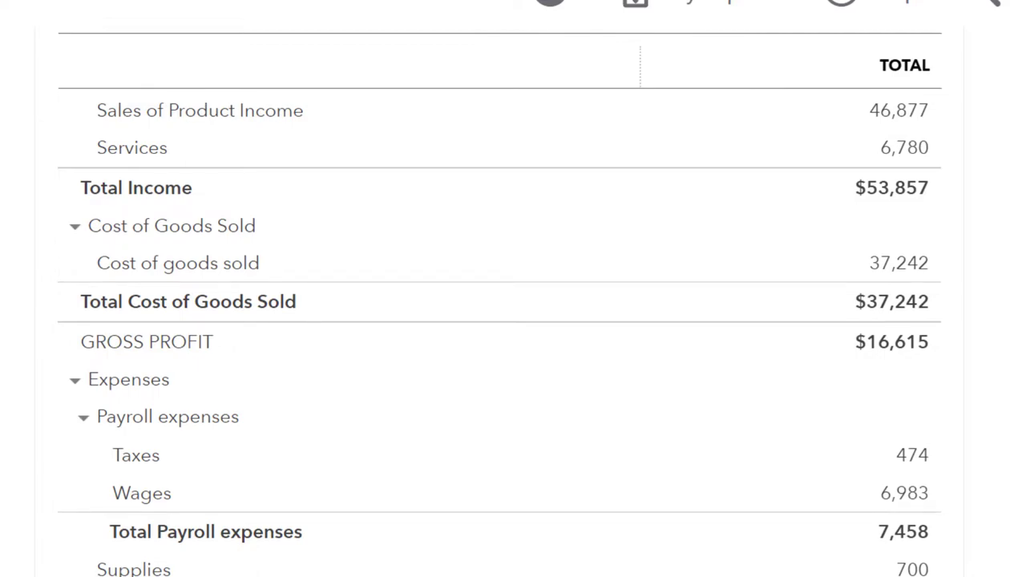
scroll(501, 302, up, 5)
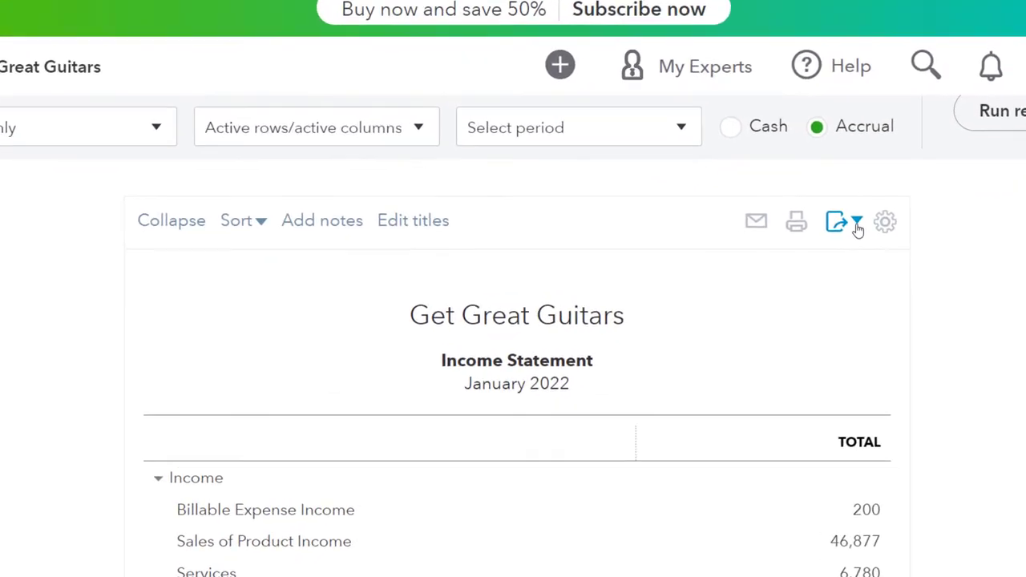
- Export the Income Statement to PDF, saving it as IncomeStatement.pdf
click(785, 251)
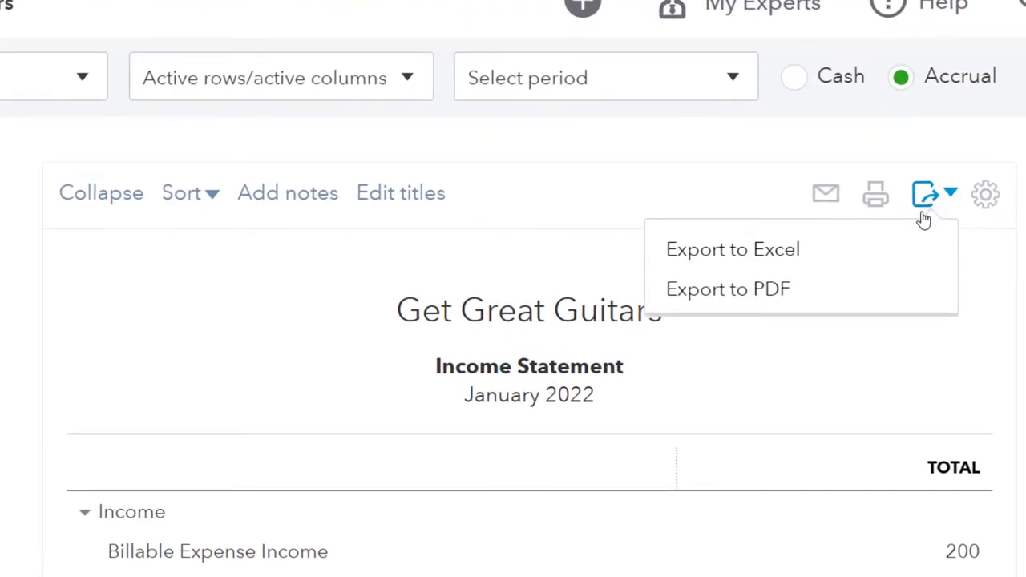
click(849, 296)
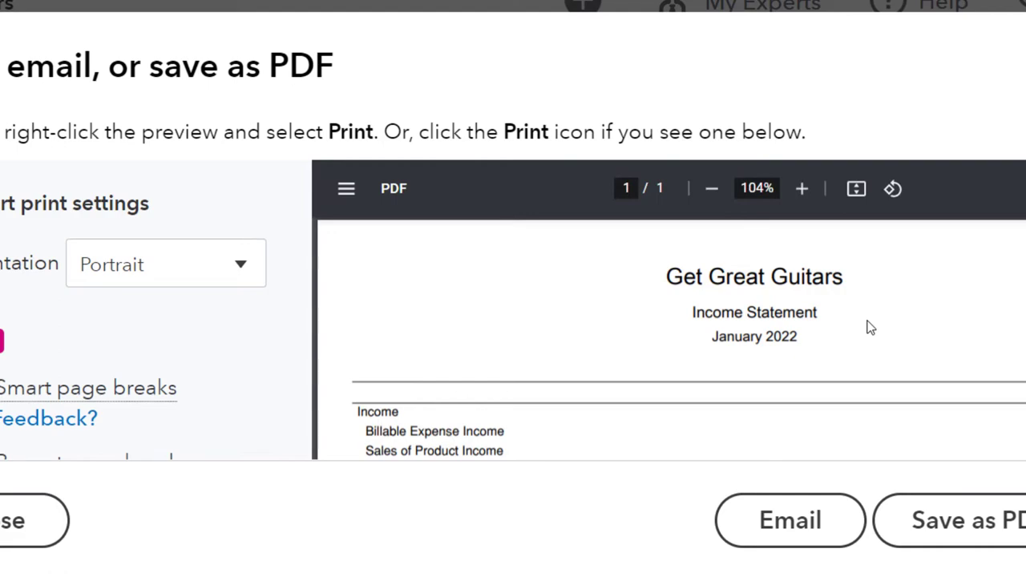
scroll(871, 327, down, 3)
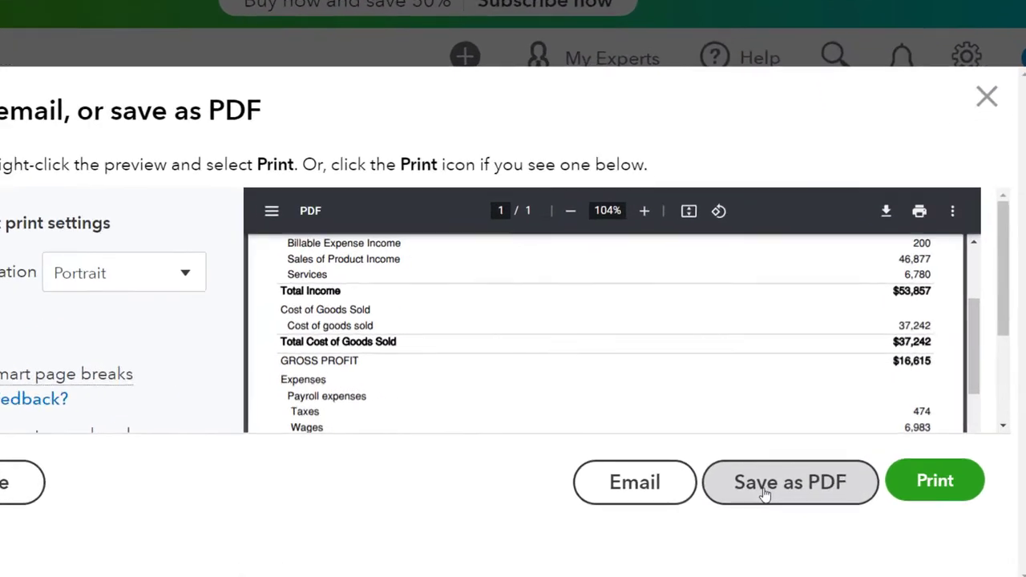
click(784, 465)
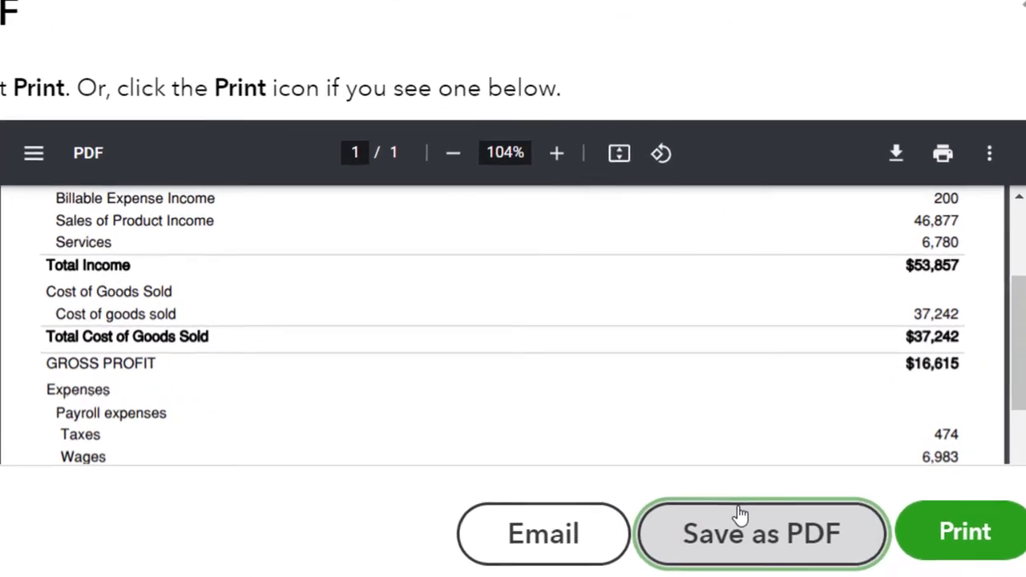
- Drag IncomeStatement.pdf into the Month One folder and close the print preview
mouse_move(146, 564)
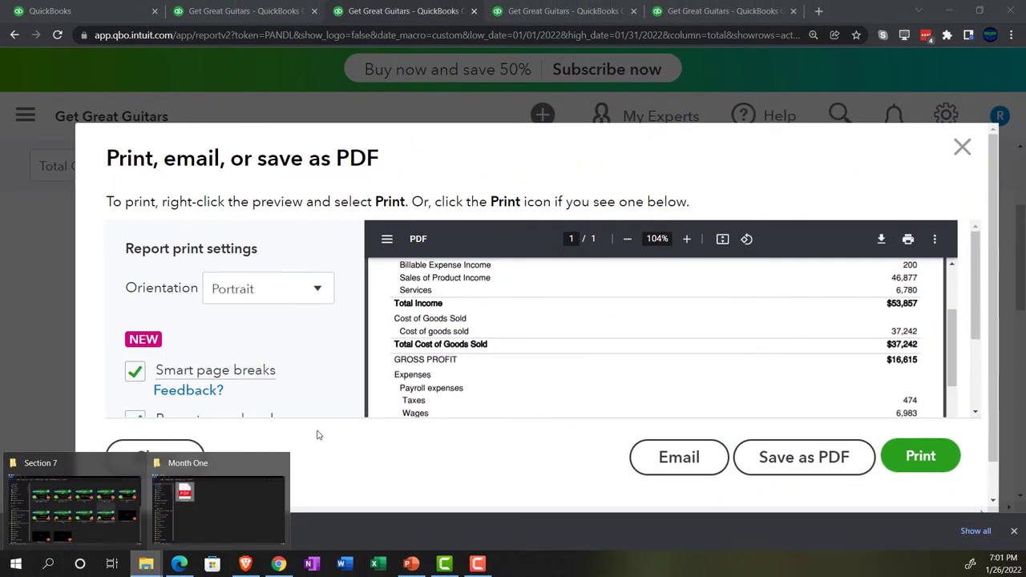
click(212, 489)
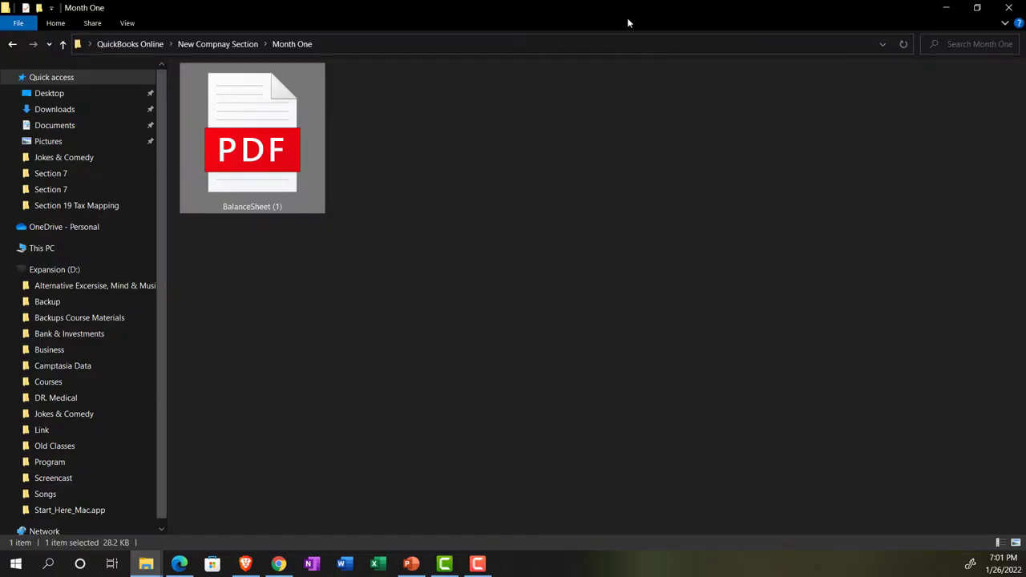
drag(627, 18, 1010, 184)
click(455, 454)
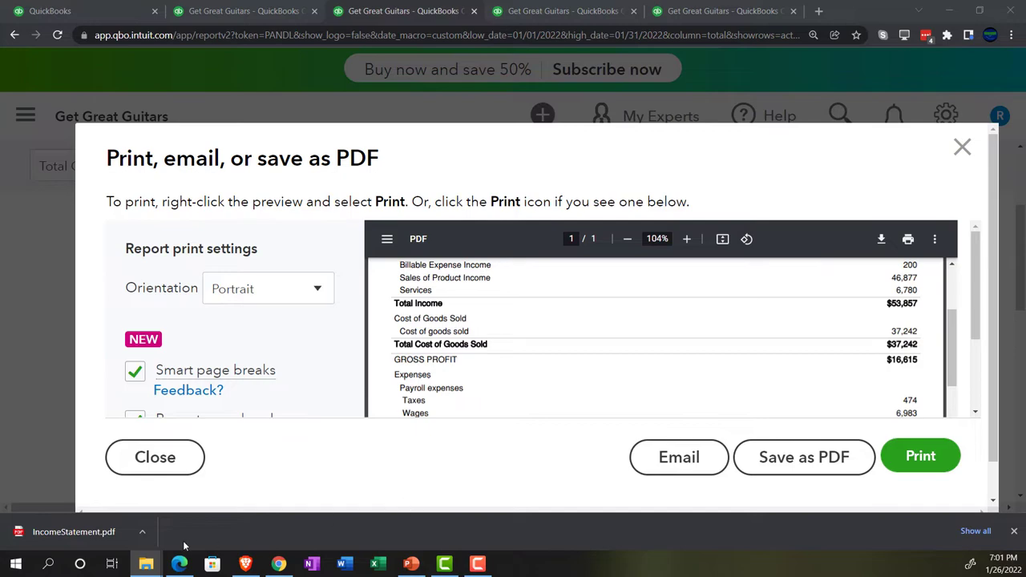
click(24, 537)
drag(24, 539, 1025, 294)
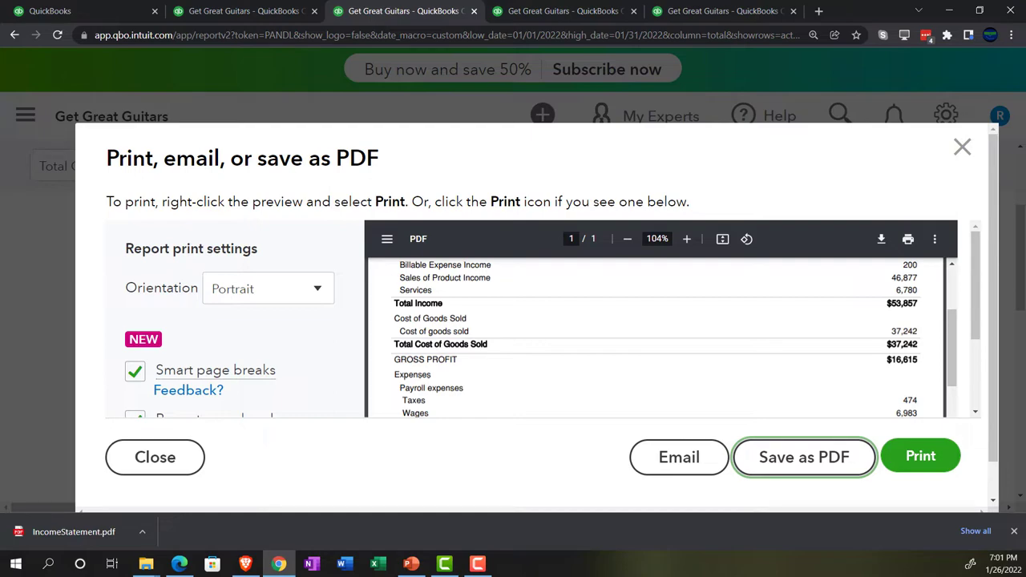
drag(1025, 294, 1025, 294)
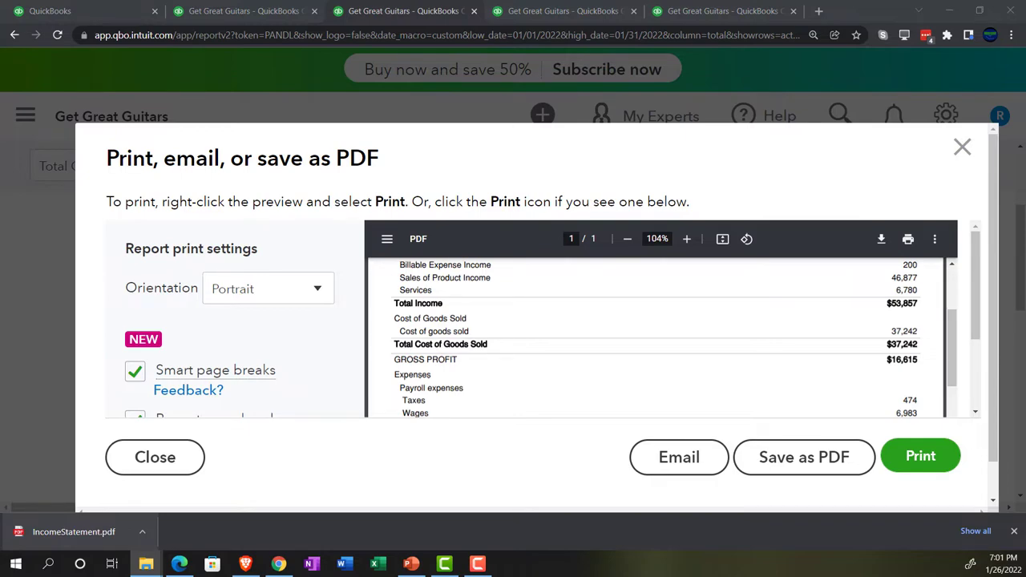
drag(1025, 294, 423, 3)
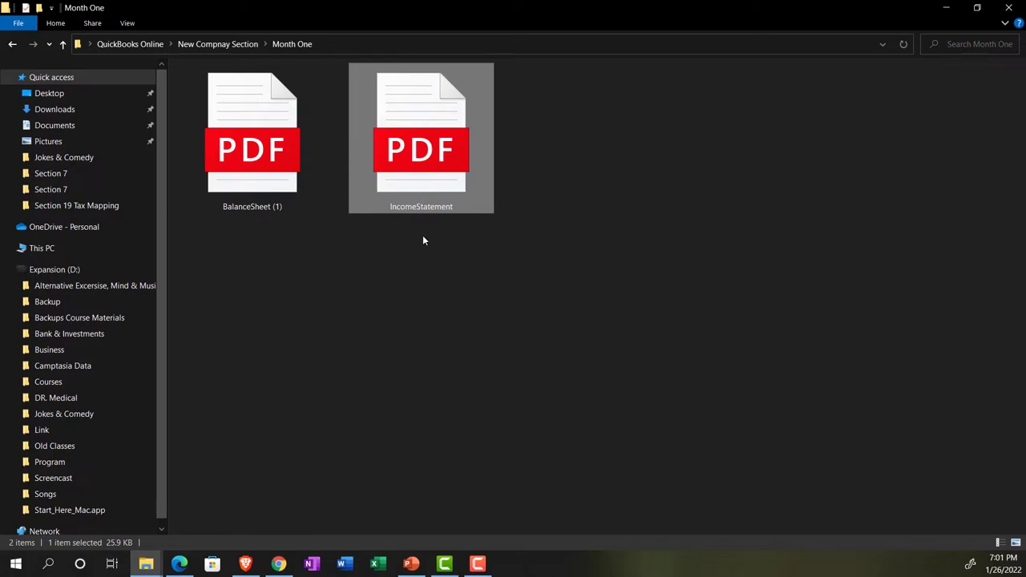
click(946, 8)
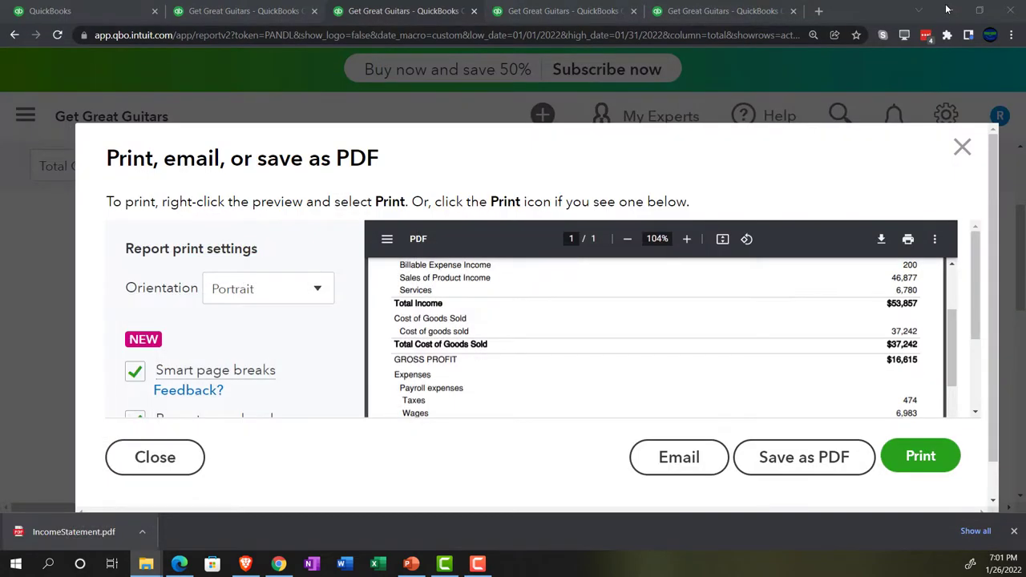
click(962, 148)
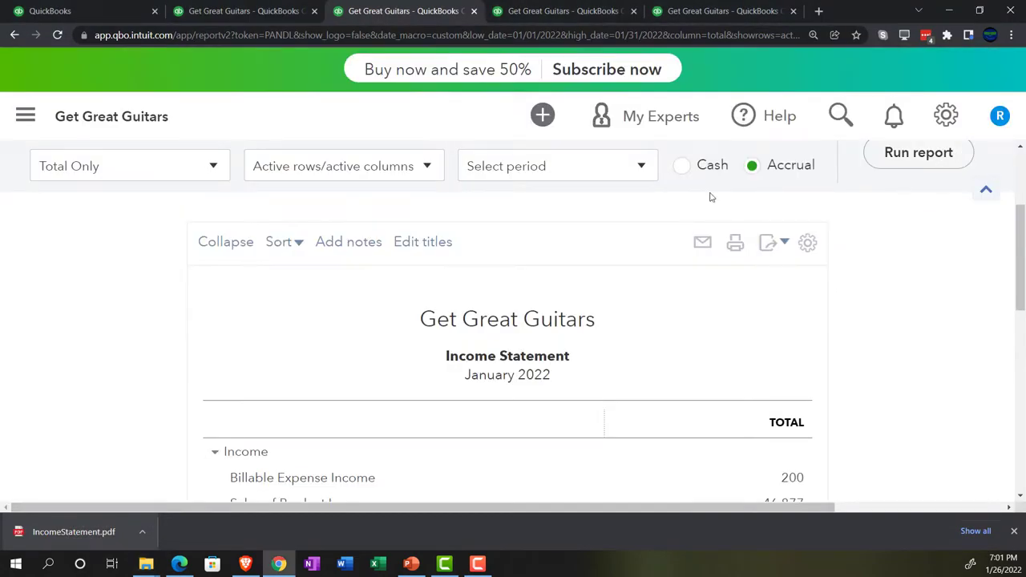
- Rerun the Trial Balance with the end date changed to 01/31/2022
click(550, 10)
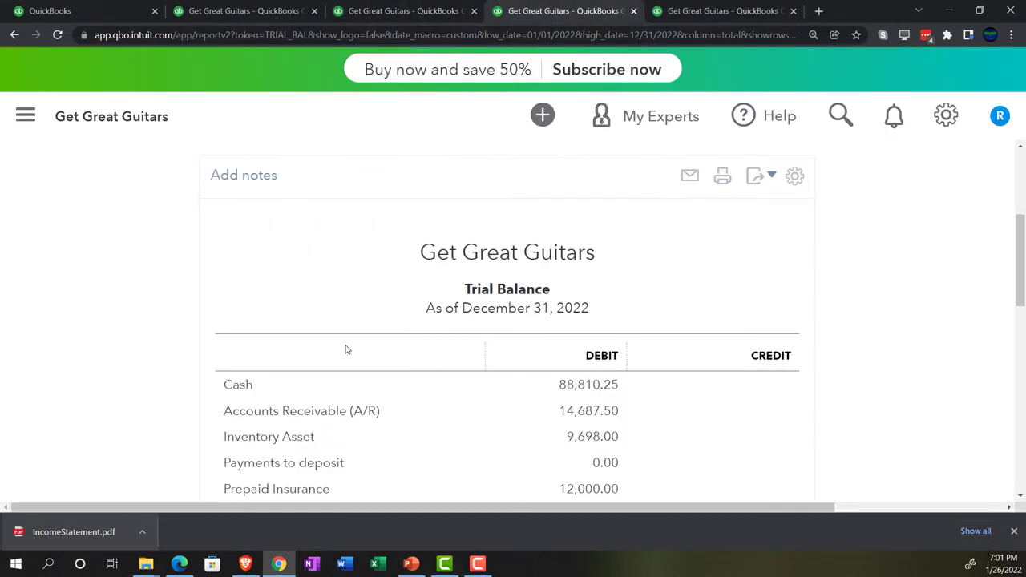
scroll(347, 349, up, 2)
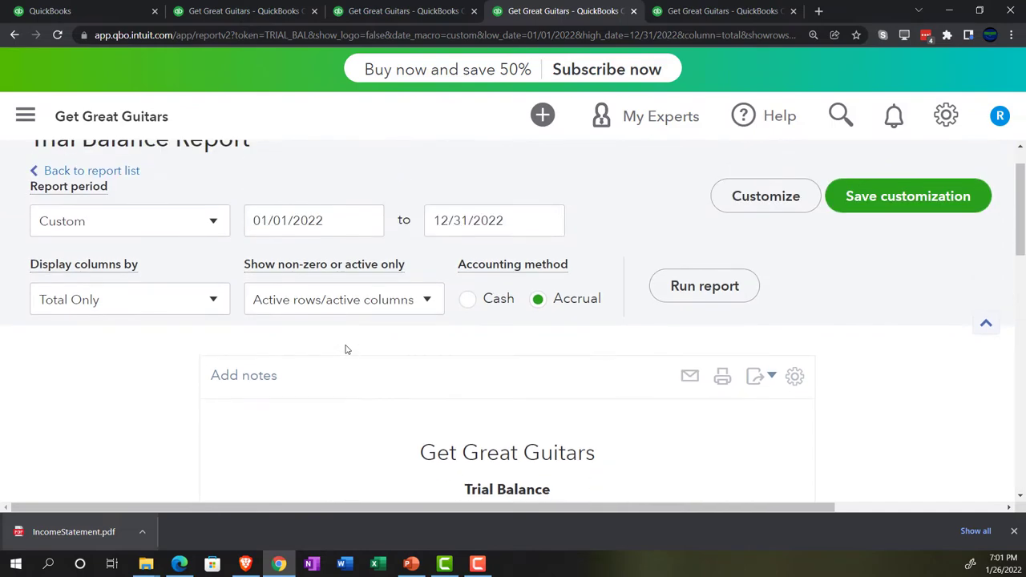
click(511, 223)
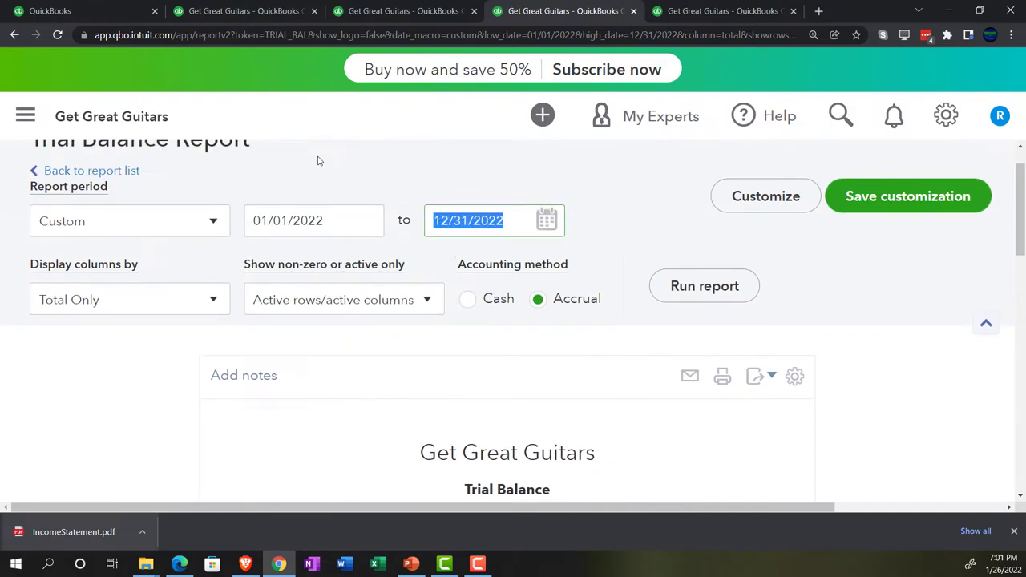
text(0101)
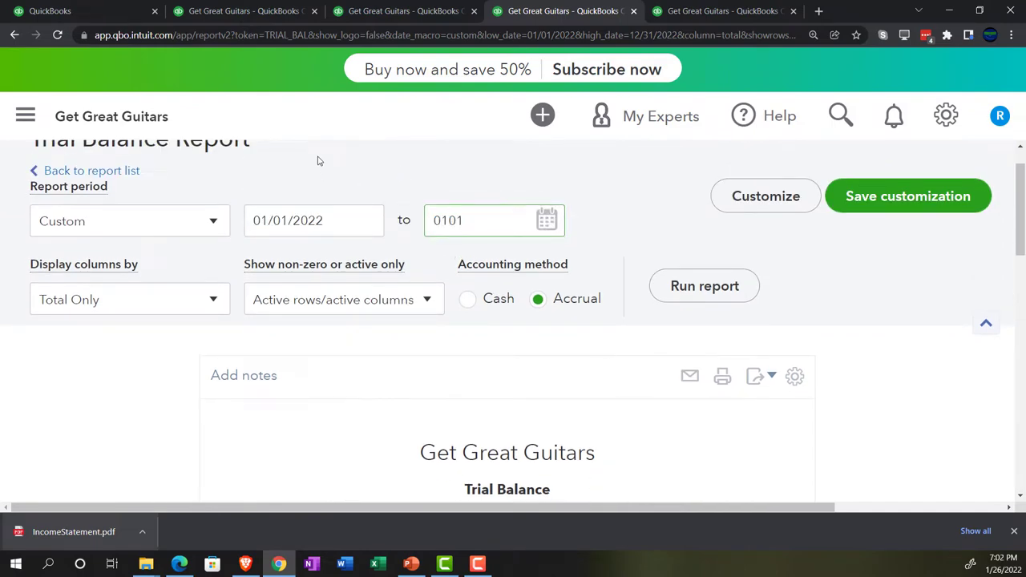
key(BackSpace)
key(BackSpace)
text(3122)
key(Tab)
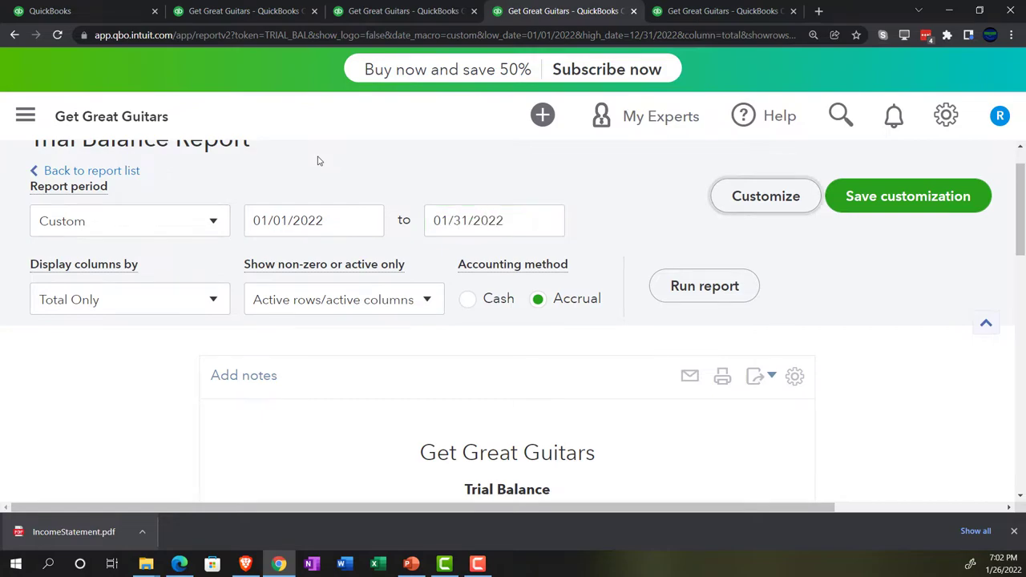
click(713, 296)
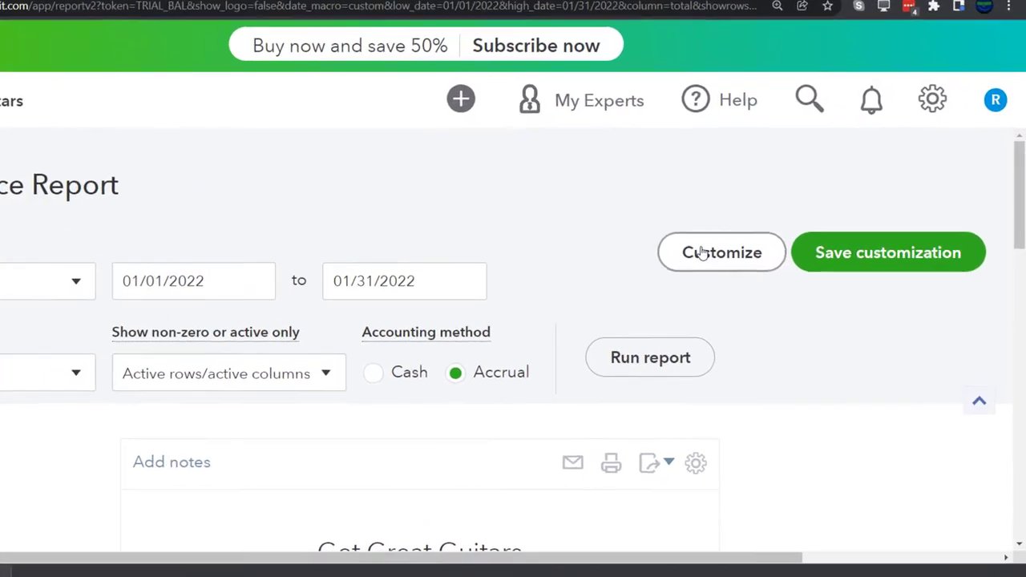
- Customize the Trial Balance to show amounts without cents and negatives as red (100)
click(748, 247)
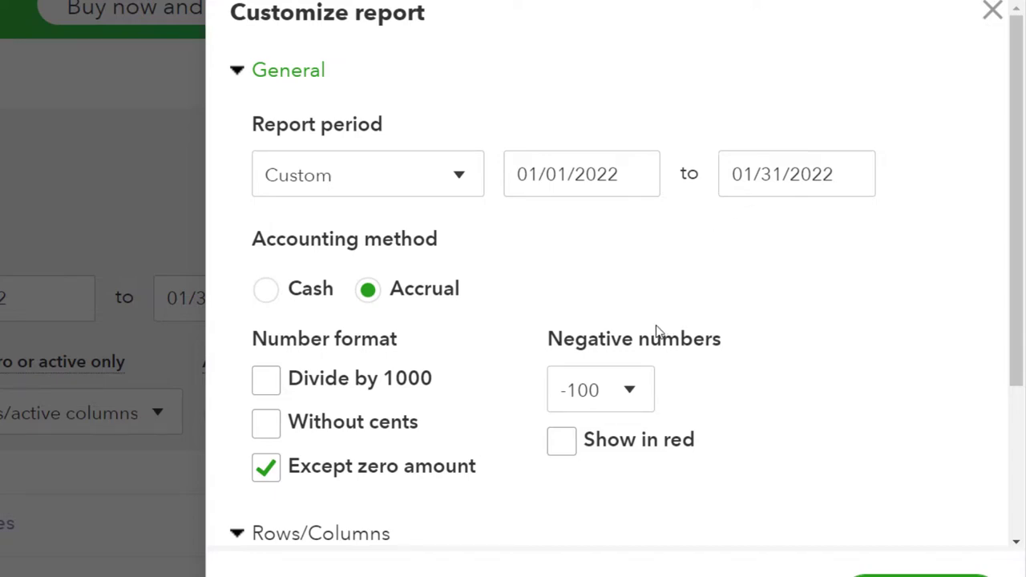
click(266, 423)
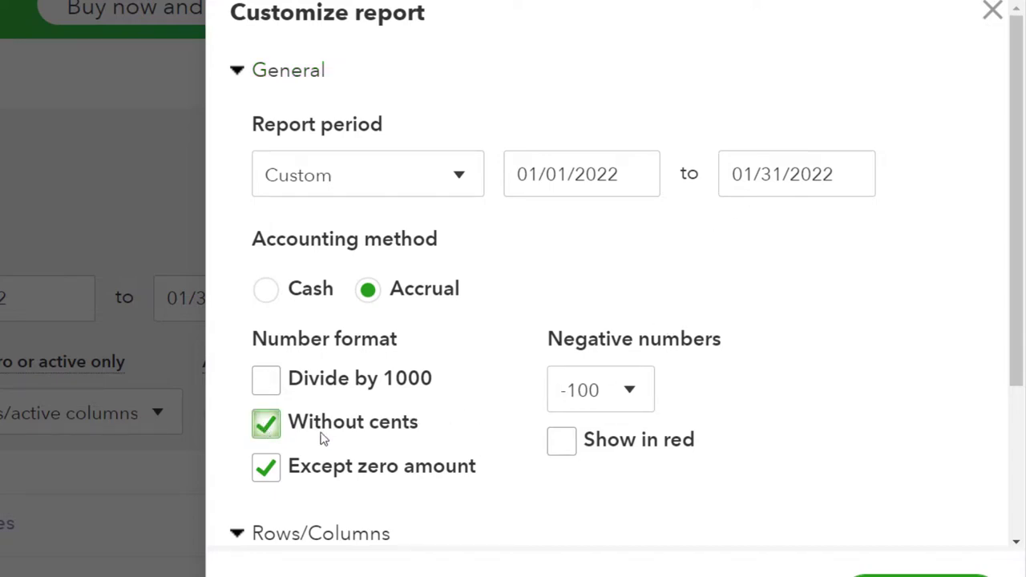
click(609, 390)
click(574, 487)
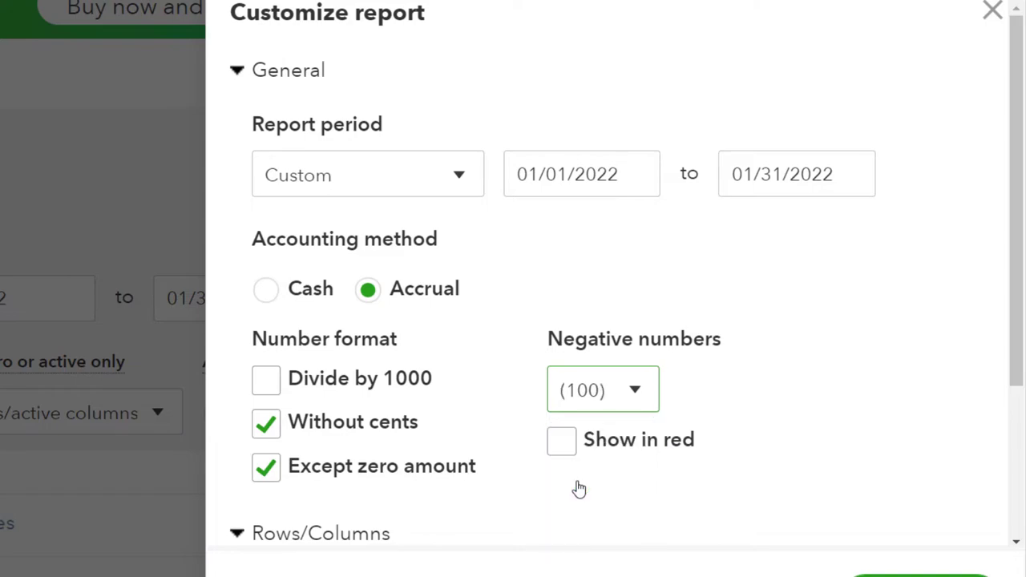
click(563, 441)
- Remove date prepared, time prepared and report basis from the footer, then rerun
scroll(563, 441, down, 3)
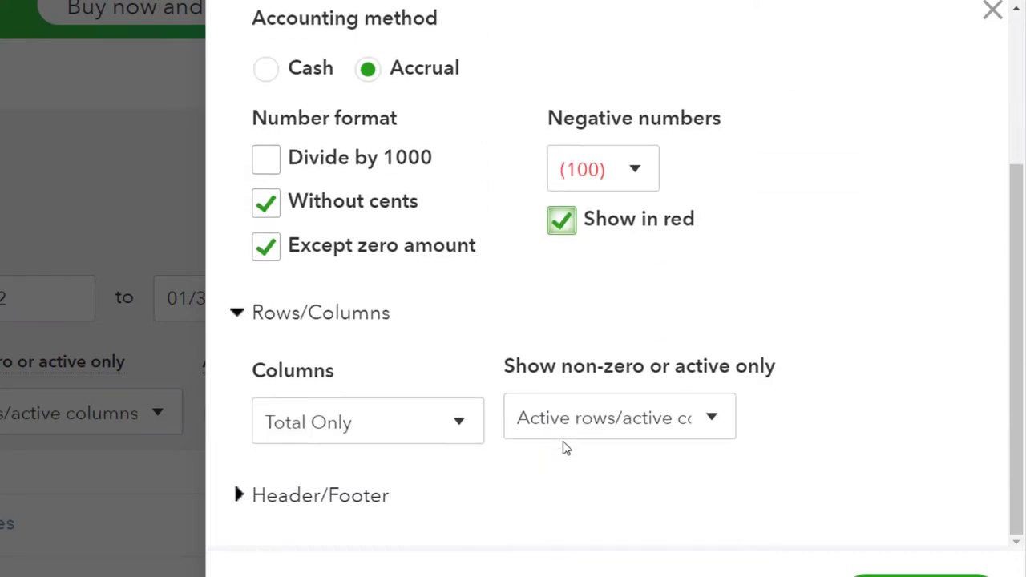
click(243, 497)
scroll(394, 451, down, 7)
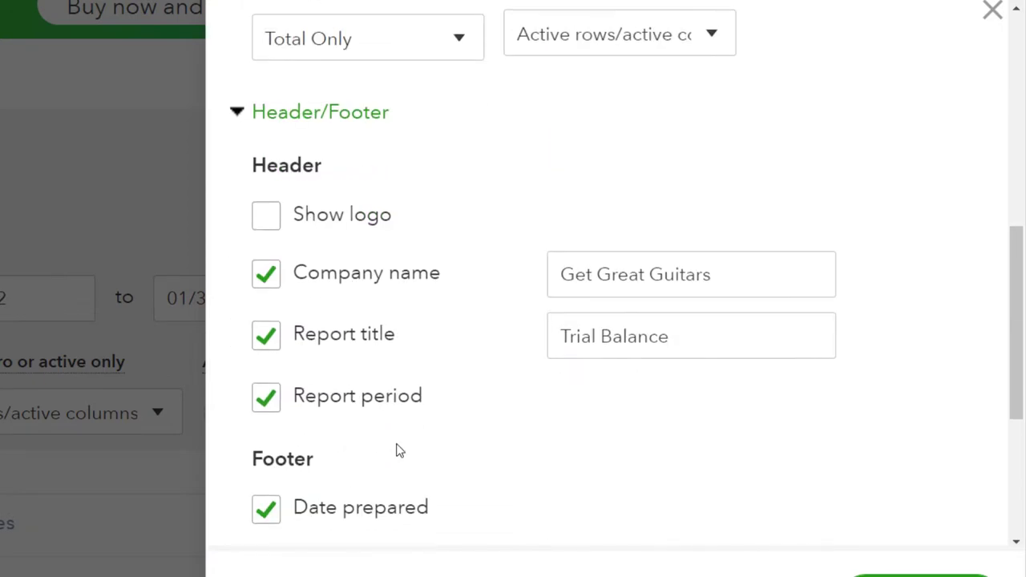
click(275, 312)
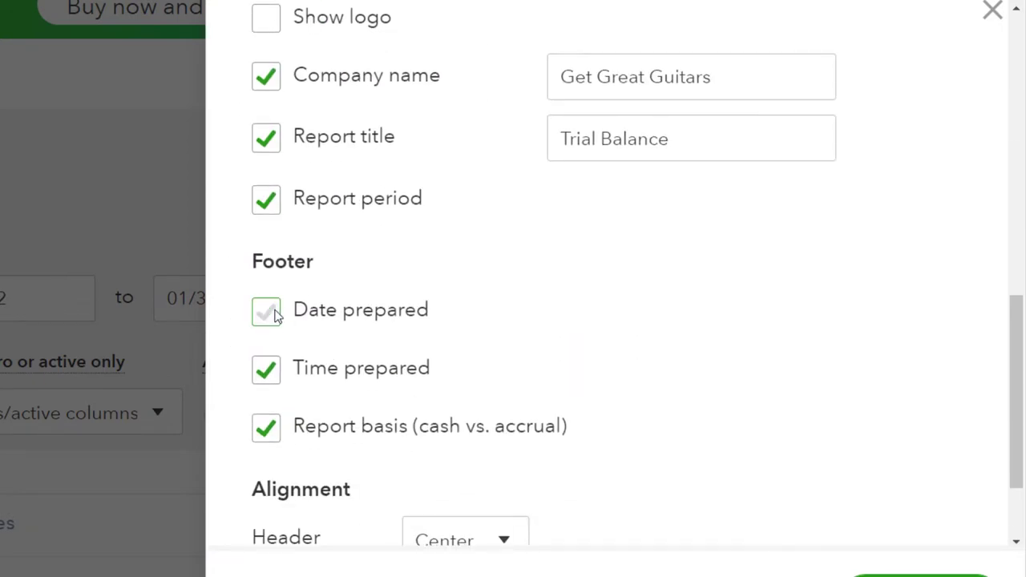
click(267, 375)
click(267, 428)
scroll(368, 394, down, 2)
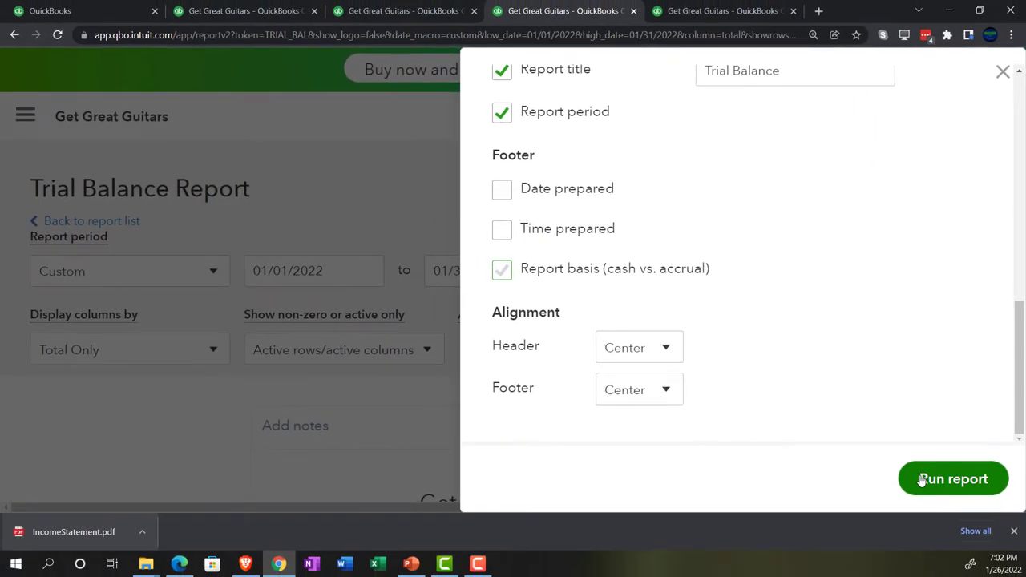
click(882, 573)
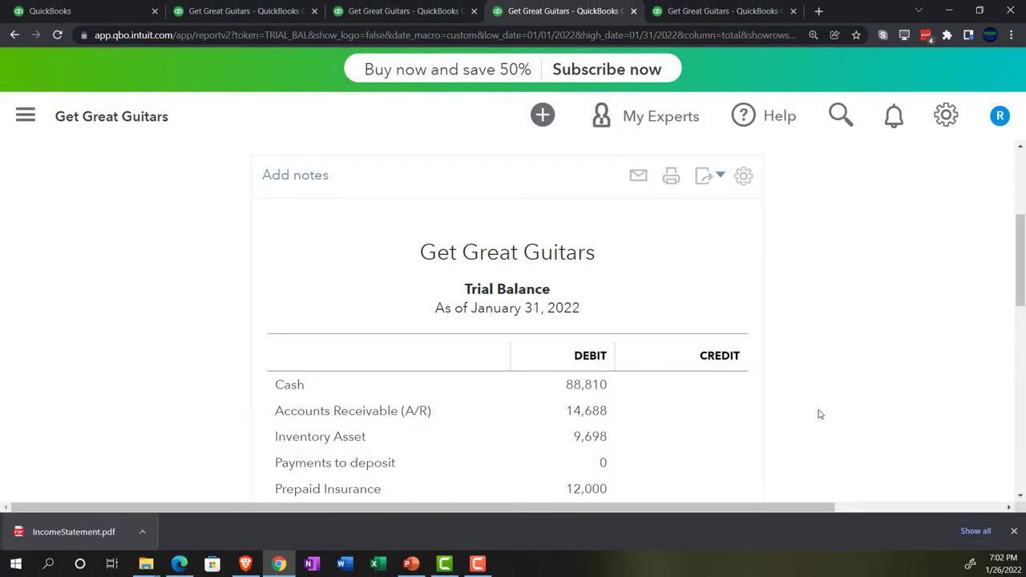
- Zoom in, dismiss the downloads bar, and scroll to the TOTAL row showing $281,625 on both sides
key(ctrl+plus)
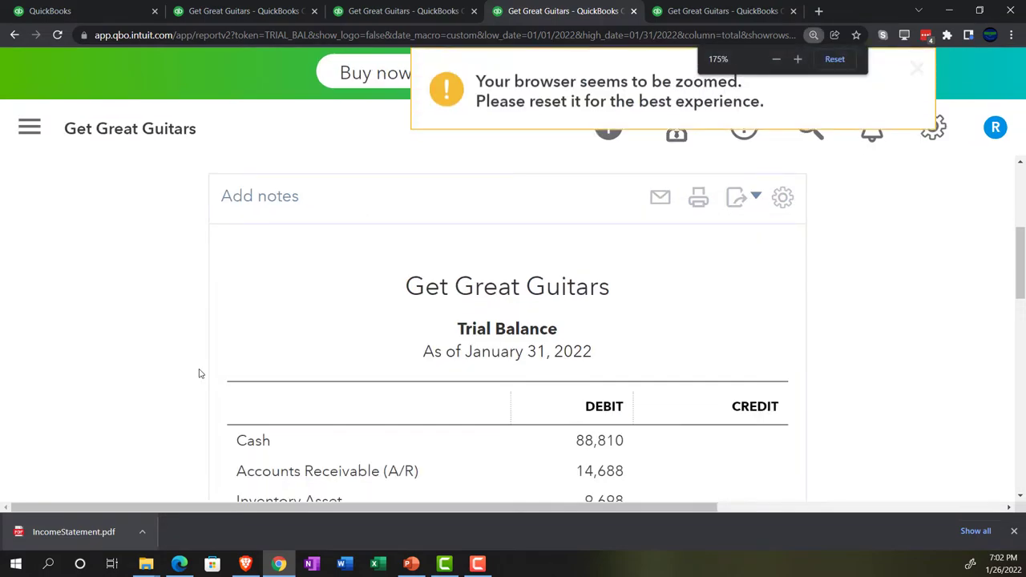
click(1013, 532)
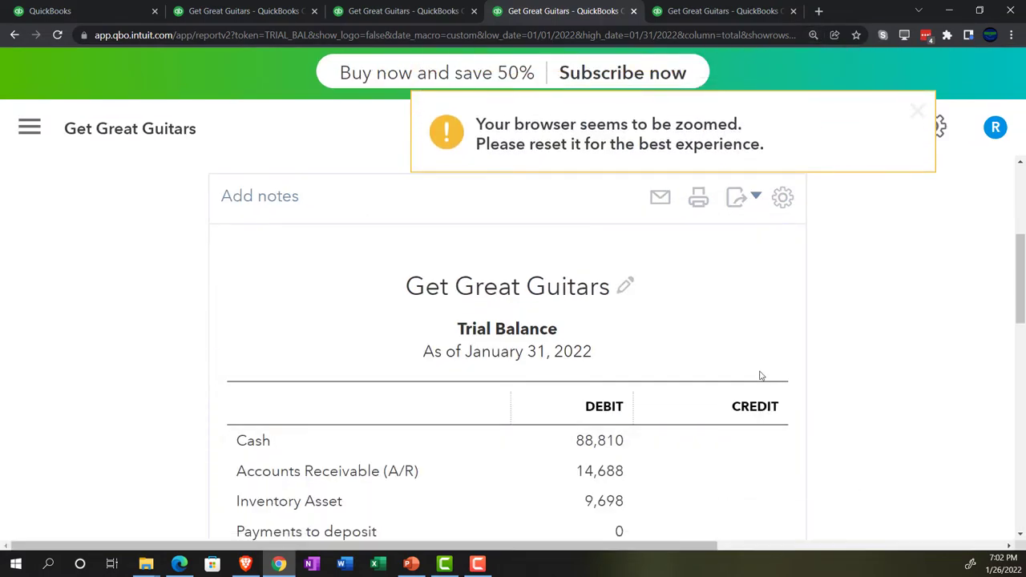
scroll(759, 374, down, 1)
scroll(761, 364, down, 1)
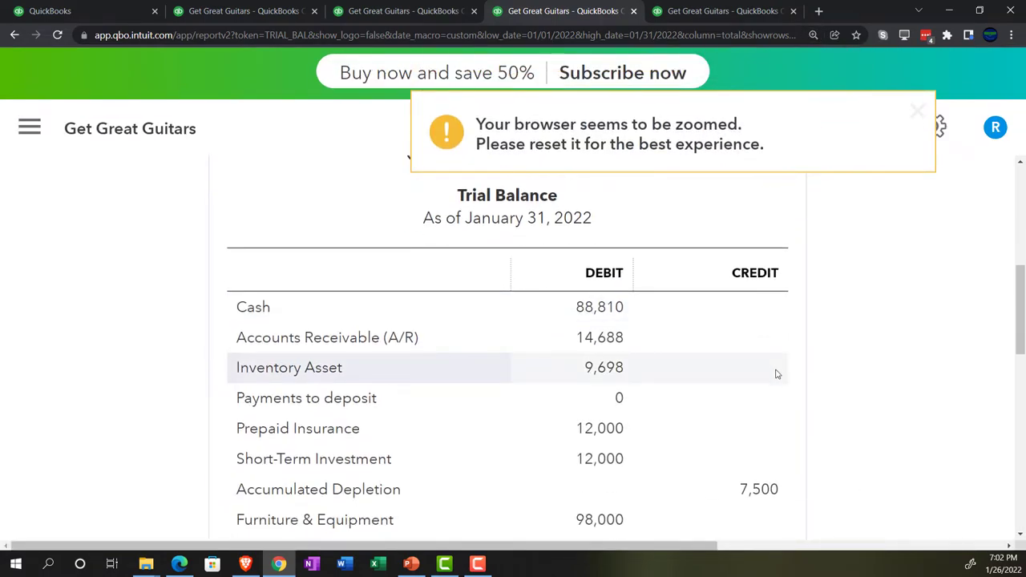
scroll(888, 372, down, 1)
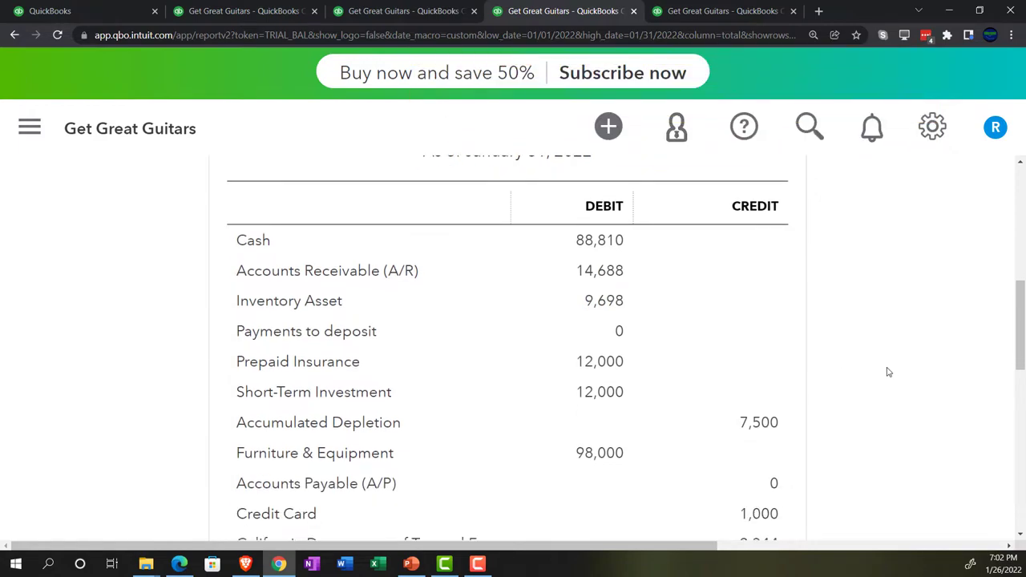
scroll(888, 372, down, 4)
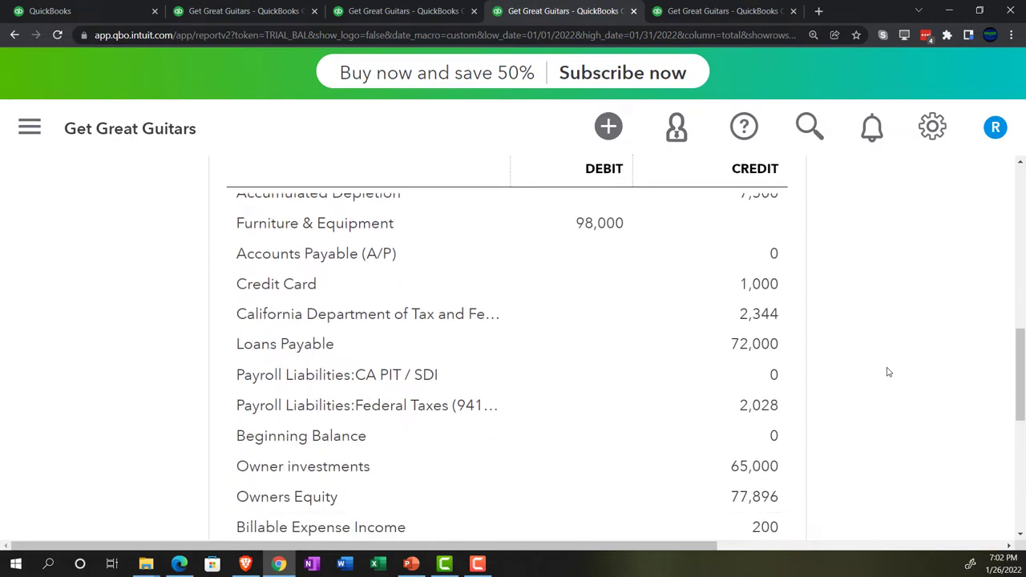
scroll(889, 372, down, 3)
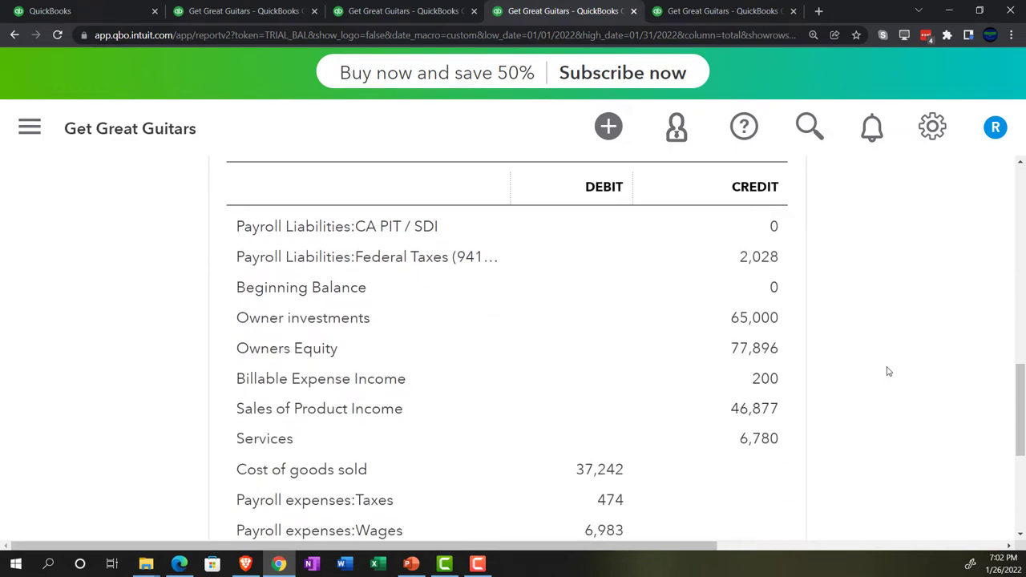
scroll(889, 372, down, 2)
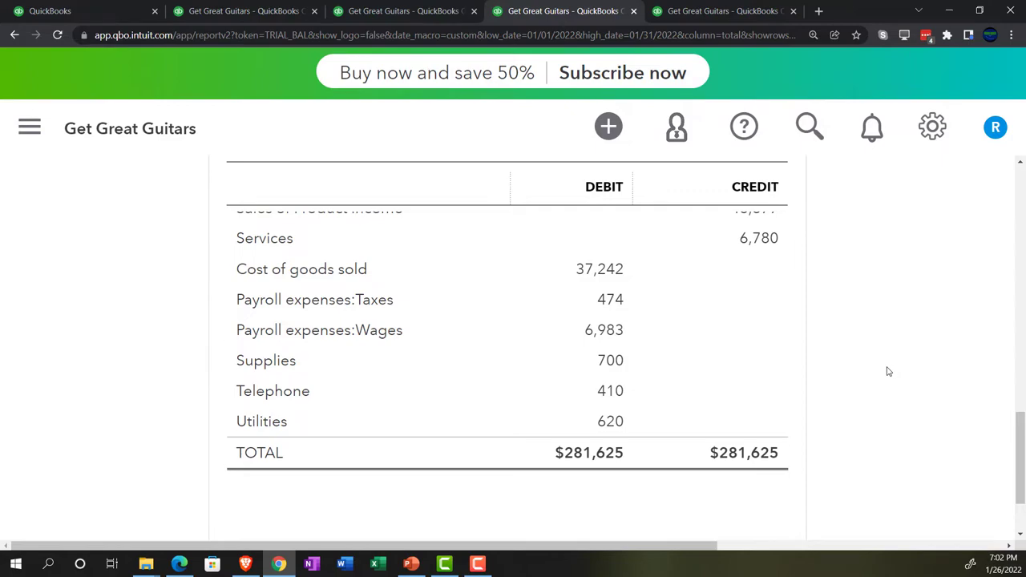
scroll(888, 373, up, 9)
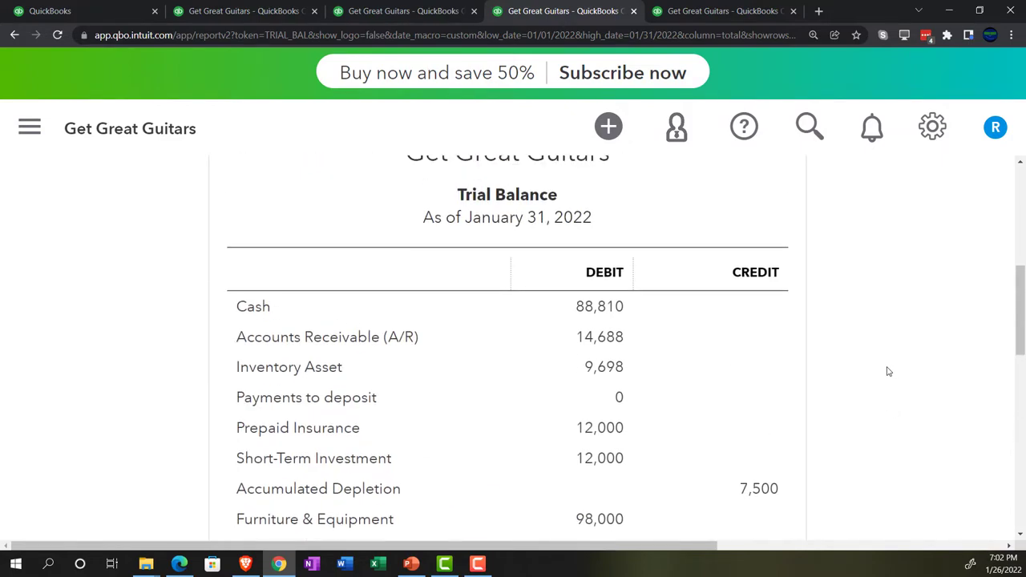
scroll(889, 372, up, 5)
scroll(887, 369, down, 1)
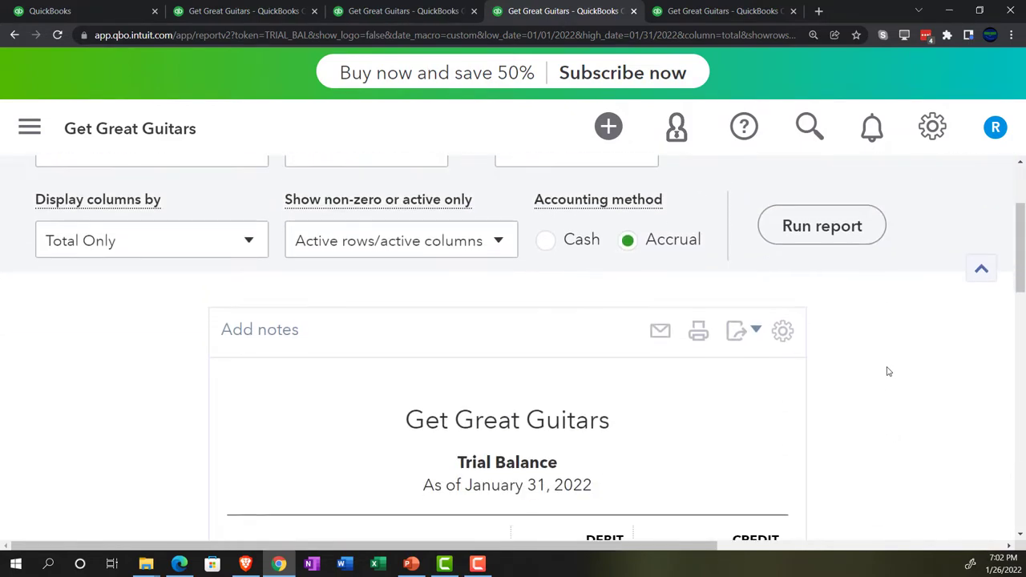
- Export the Trial Balance report to PDF and save the file
click(756, 339)
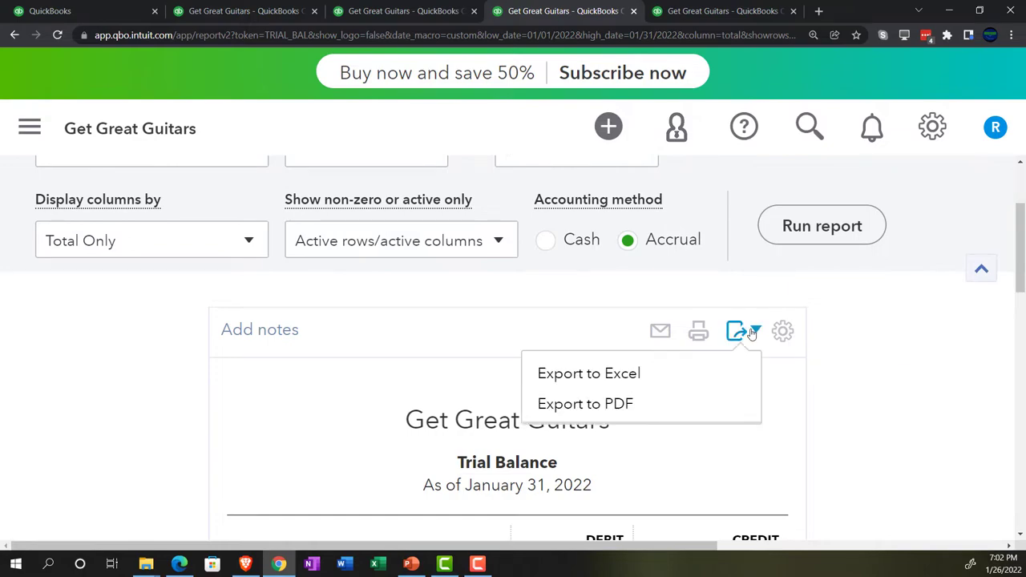
click(633, 407)
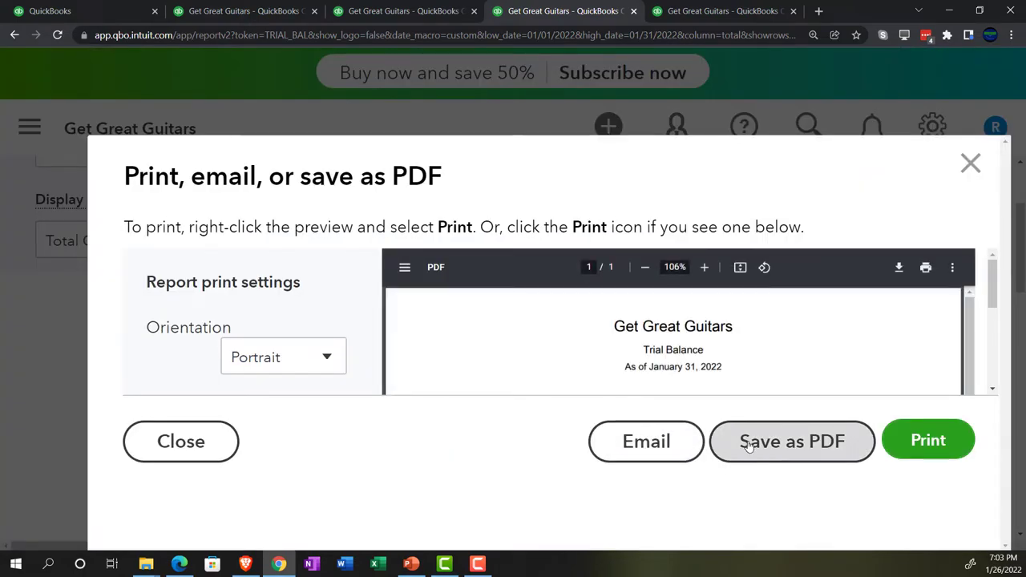
click(748, 446)
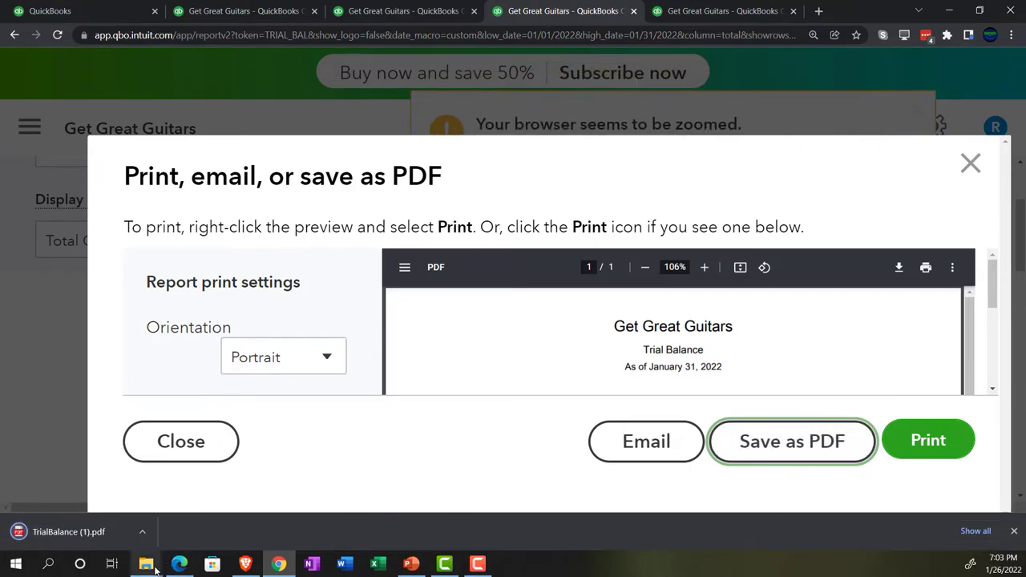
- Move TrialBalance (1).pdf into the Month One folder and close the PDF dialog
mouse_move(152, 566)
click(222, 488)
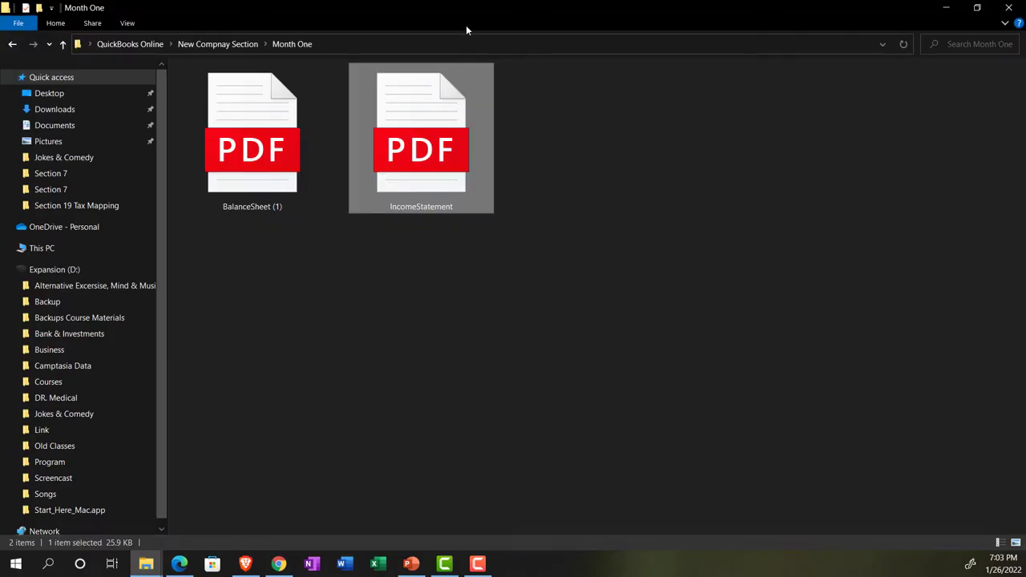
double_click(466, 30)
drag(523, 80, 946, 321)
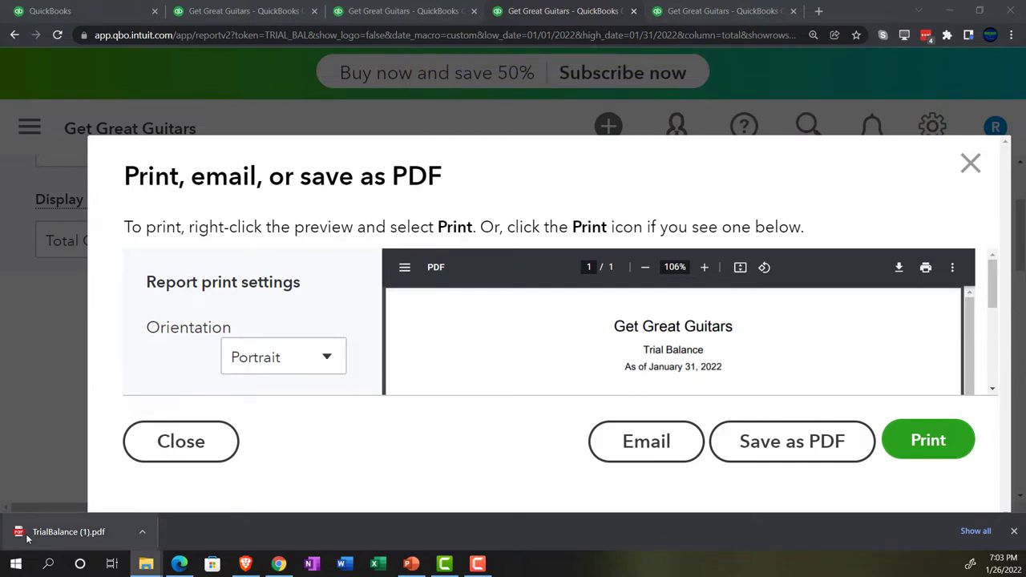
drag(28, 539, 826, 372)
drag(946, 270, 381, 2)
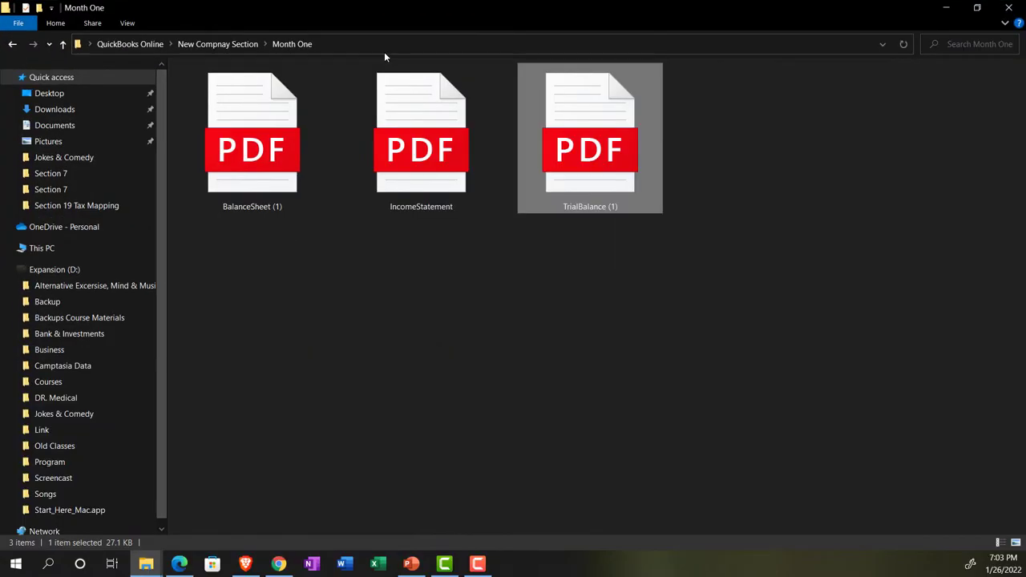
click(946, 7)
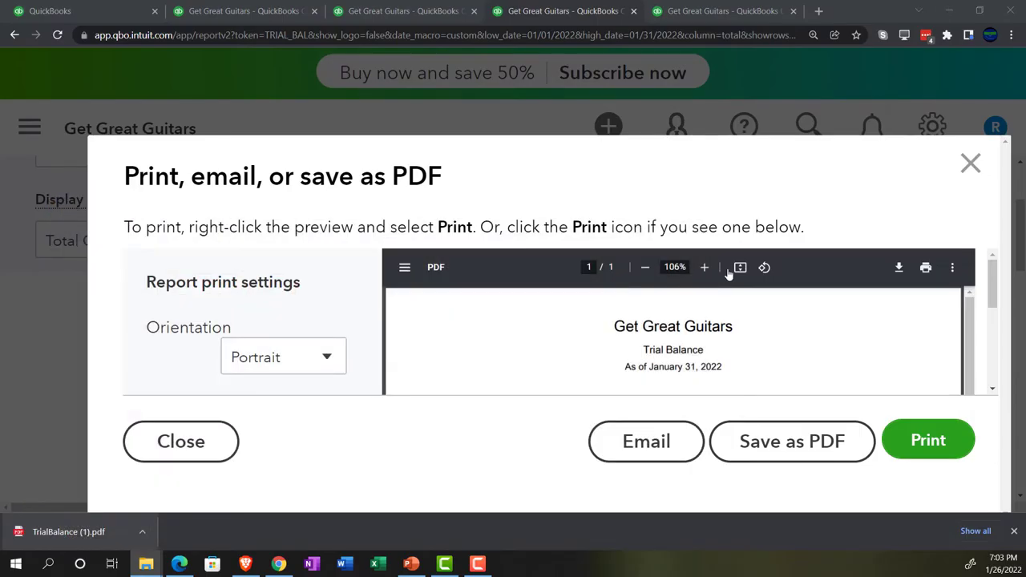
click(972, 165)
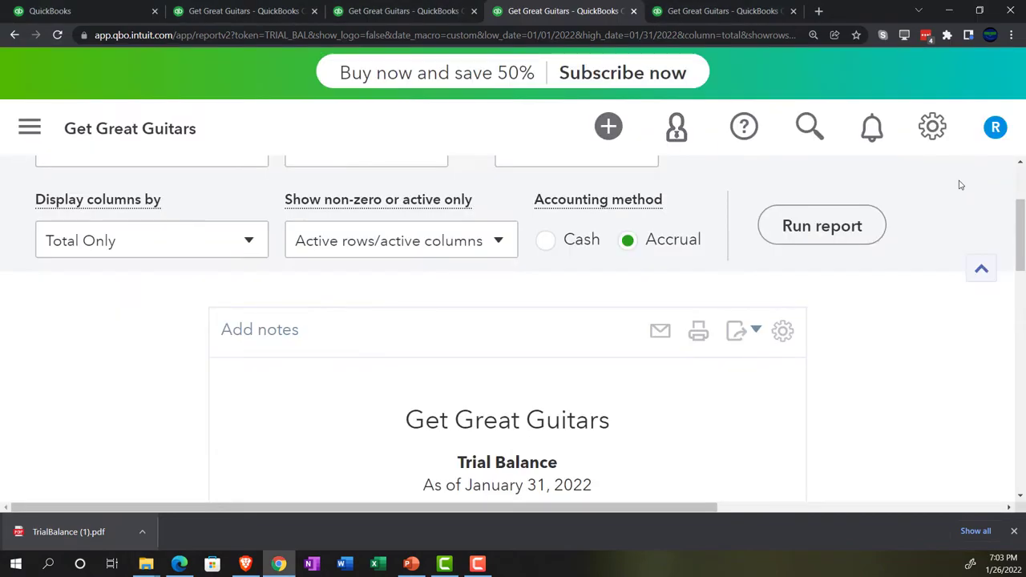
- Switch to the Transaction List by Date report and zoom the page out two levels
click(696, 8)
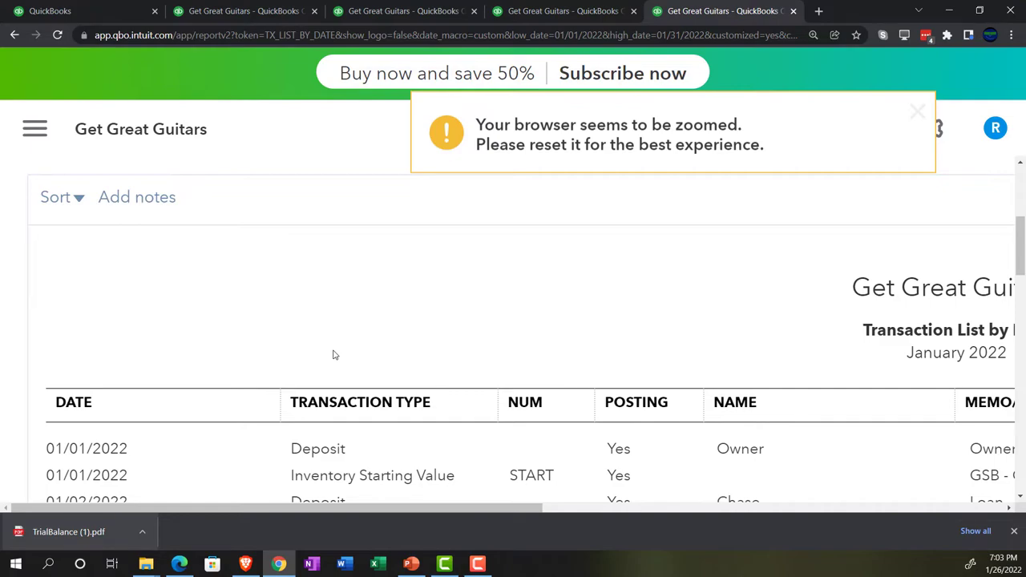
key(ctrl+minus)
key(ctrl+minus)
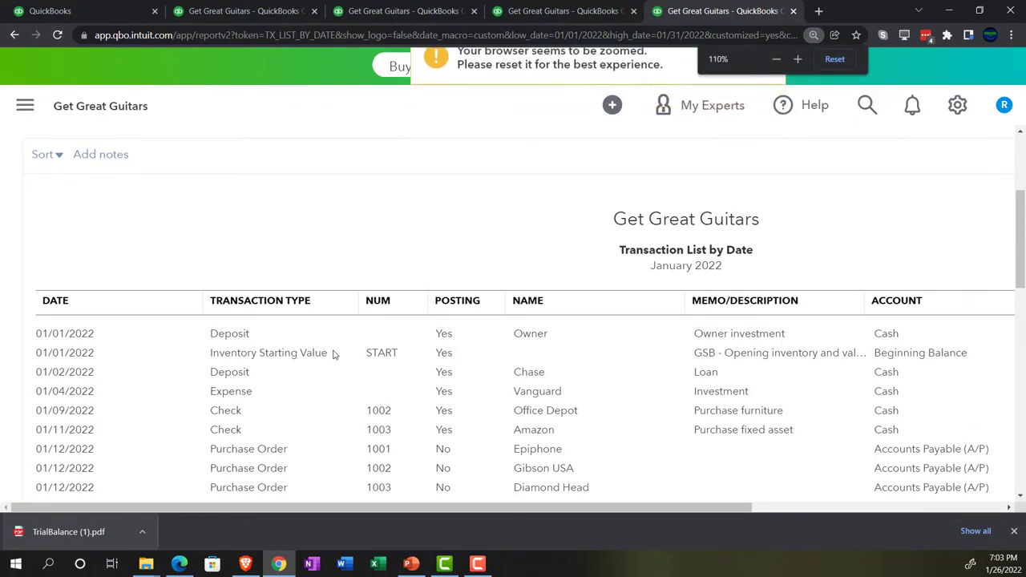
key(ctrl+minus)
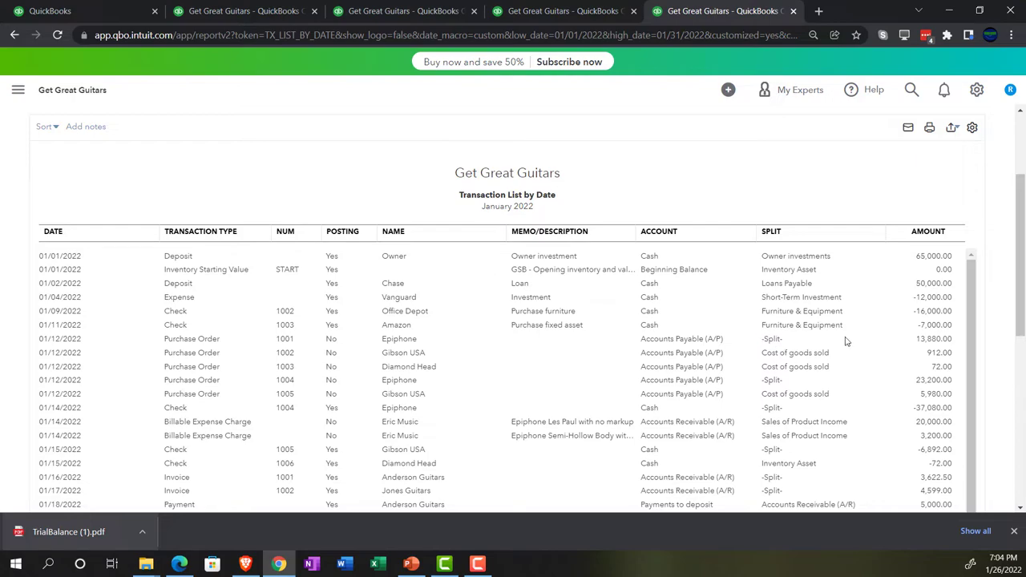
- Dismiss the downloads bar and scroll through the January 2022 transactions
scroll(101, 260, down, 1)
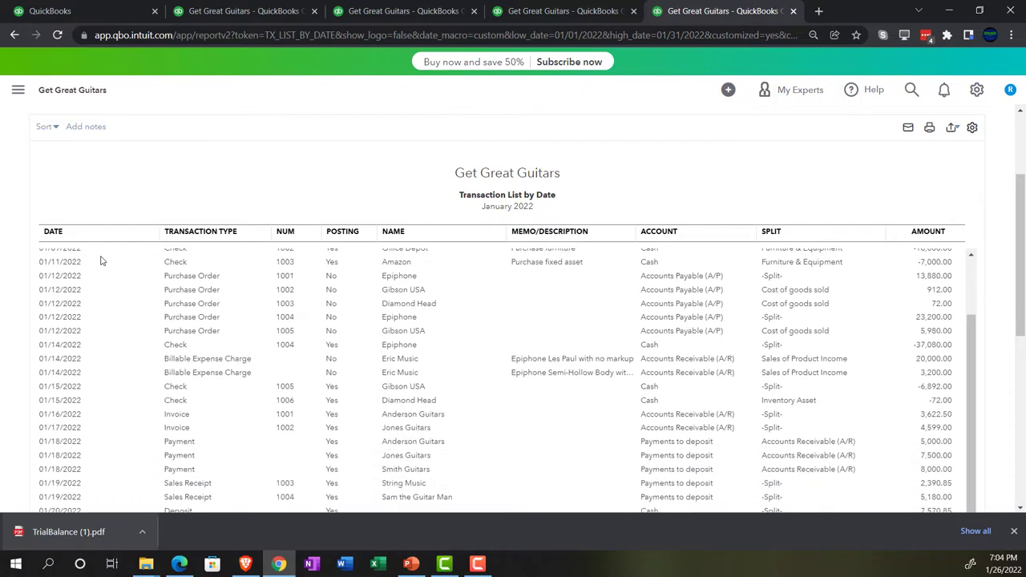
click(1014, 530)
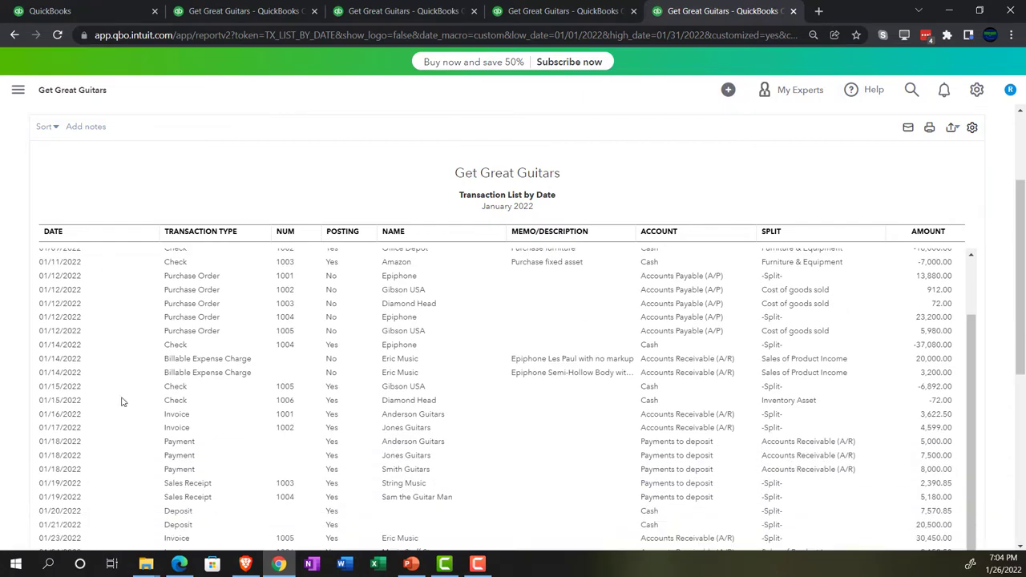
scroll(23, 384, down, 4)
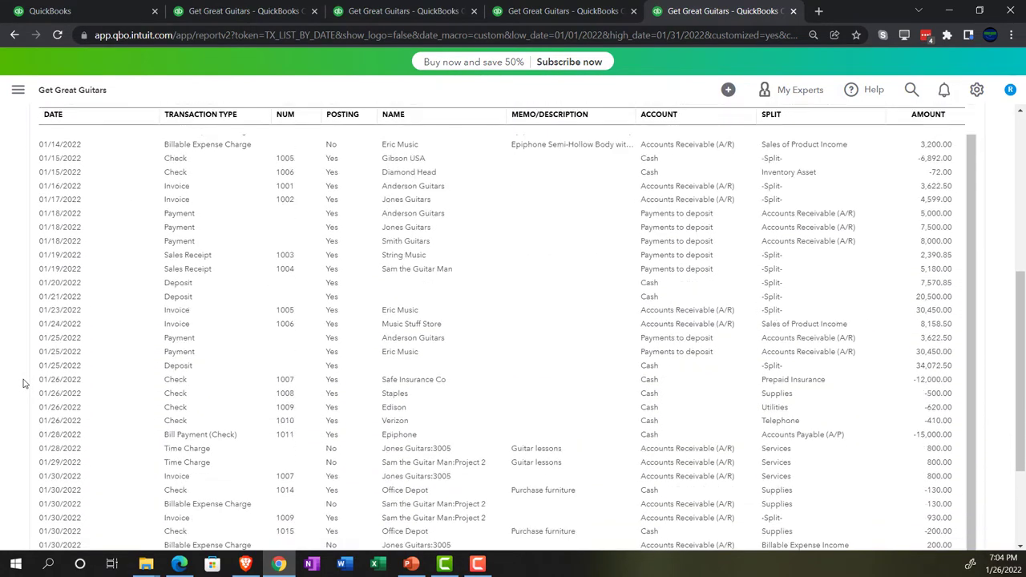
scroll(24, 383, down, 3)
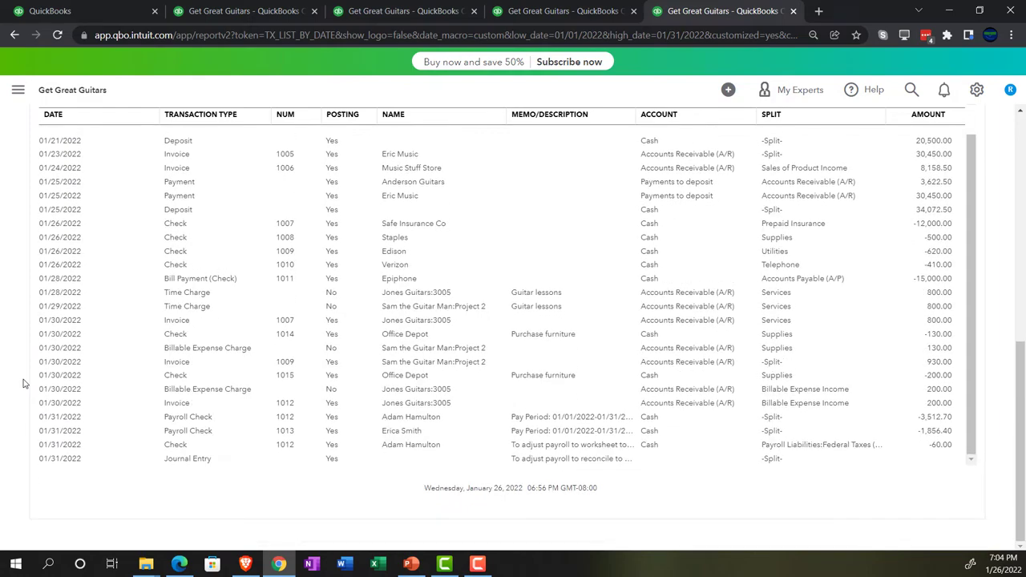
scroll(23, 384, up, 5)
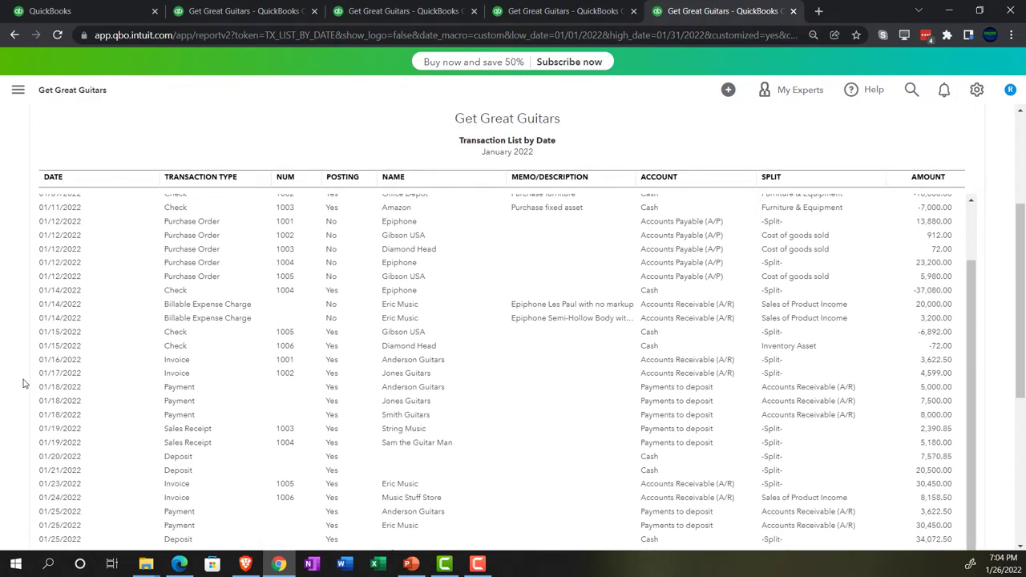
scroll(902, 365, up, 1)
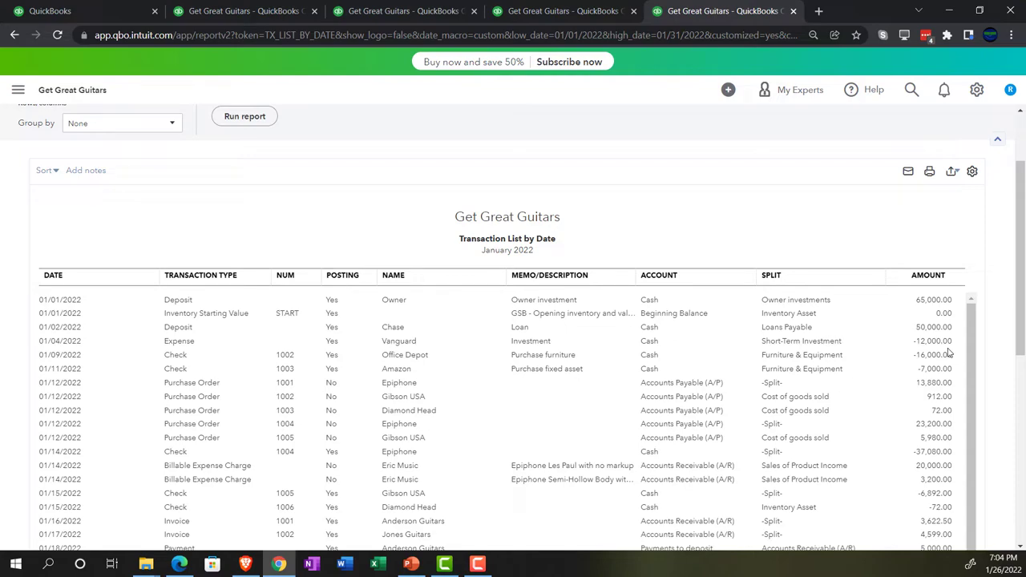
scroll(583, 373, up, 2)
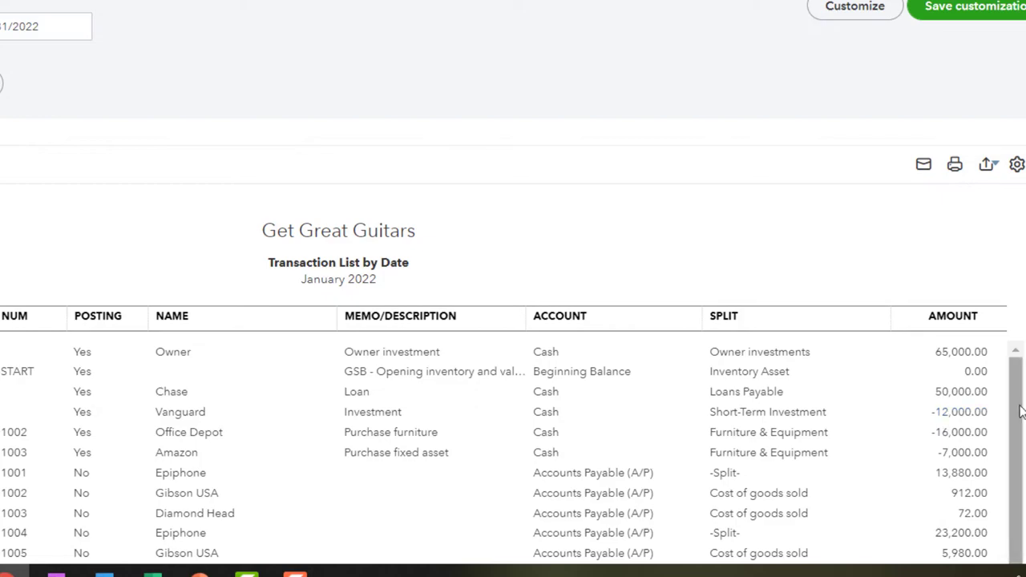
scroll(513, 321, down, 3)
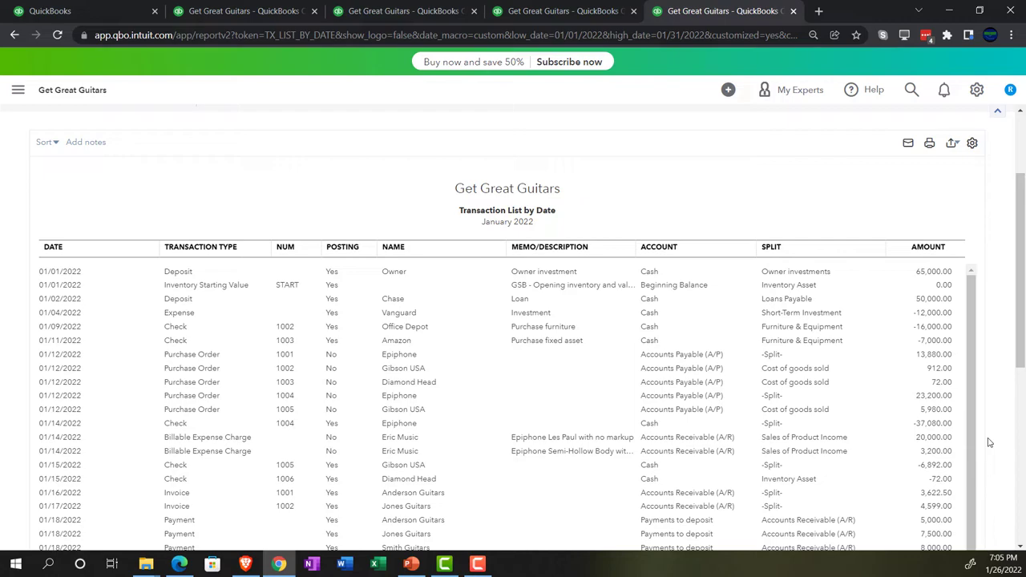
scroll(988, 442, down, 3)
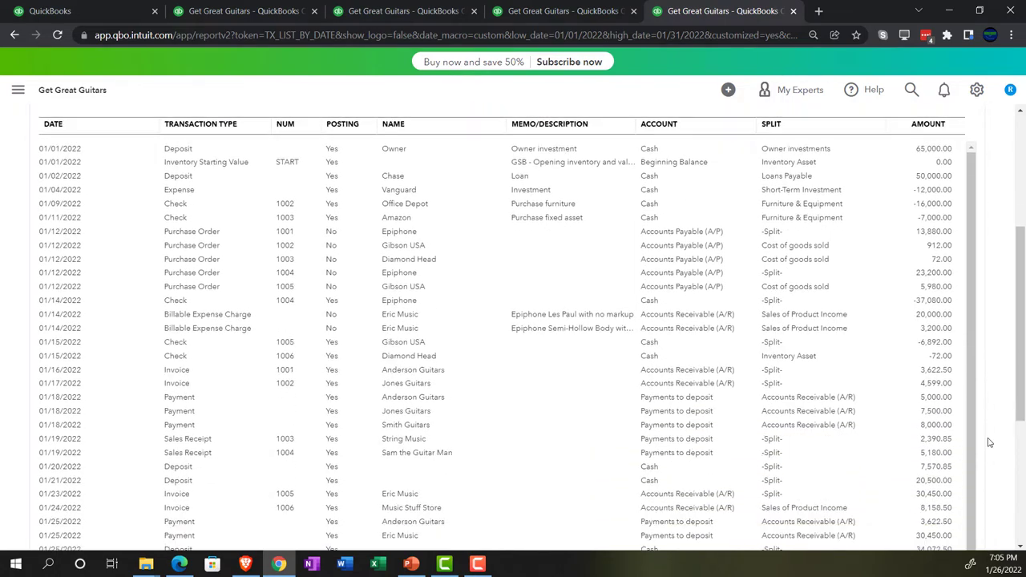
scroll(989, 443, up, 3)
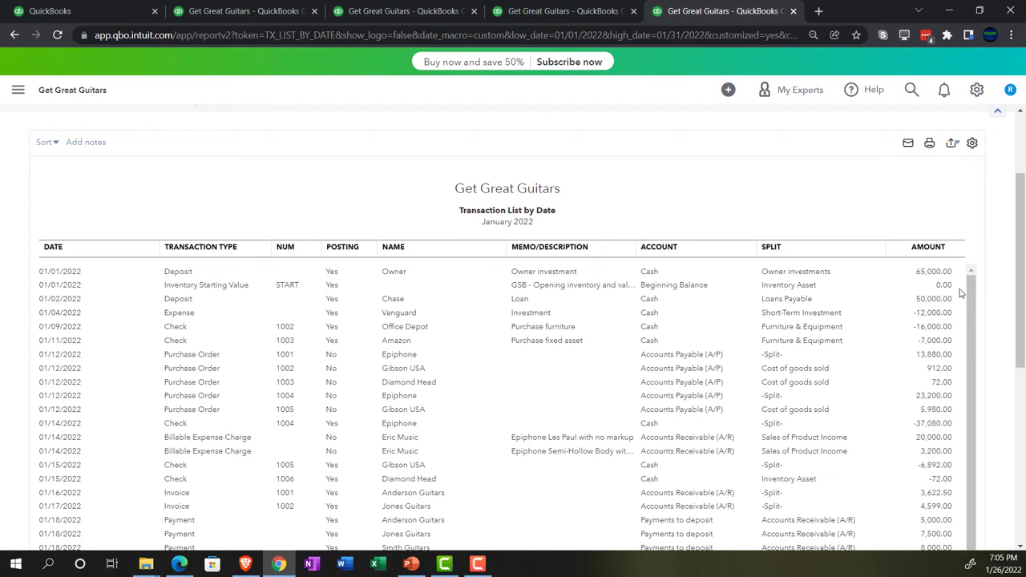
scroll(967, 286, down, 2)
scroll(967, 287, down, 1)
scroll(999, 327, up, 3)
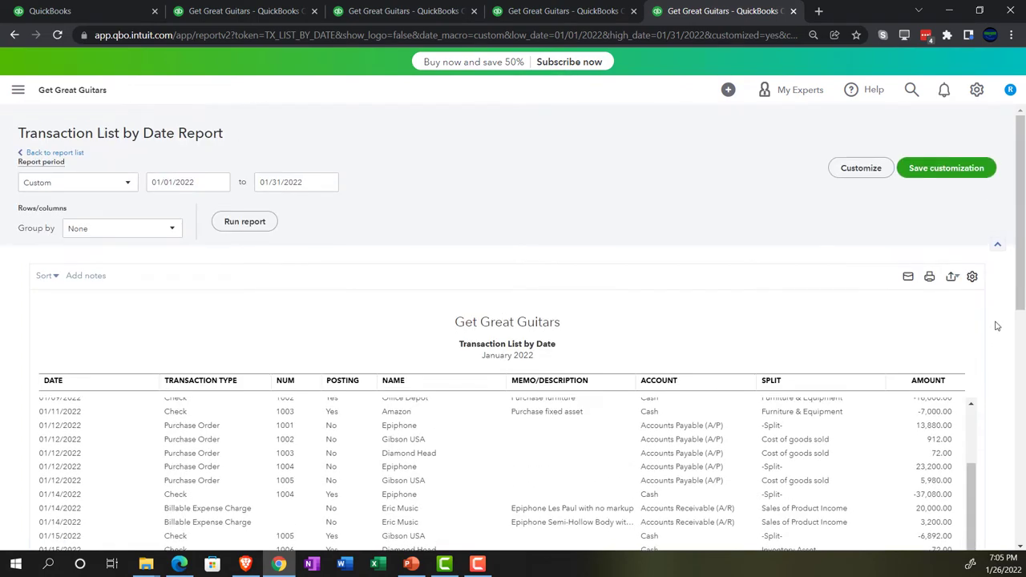
scroll(950, 463, up, 3)
scroll(994, 422, down, 2)
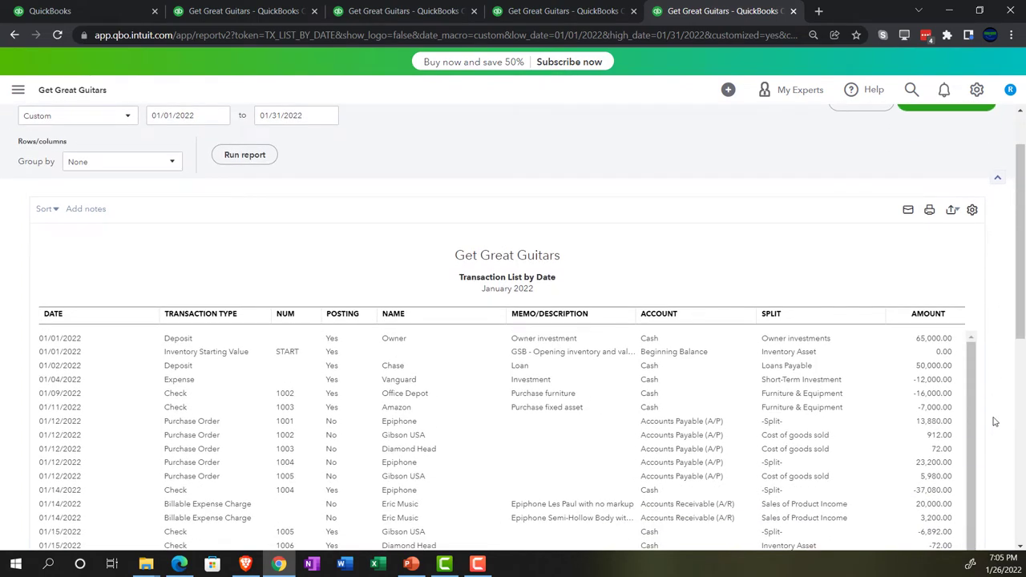
scroll(994, 422, down, 1)
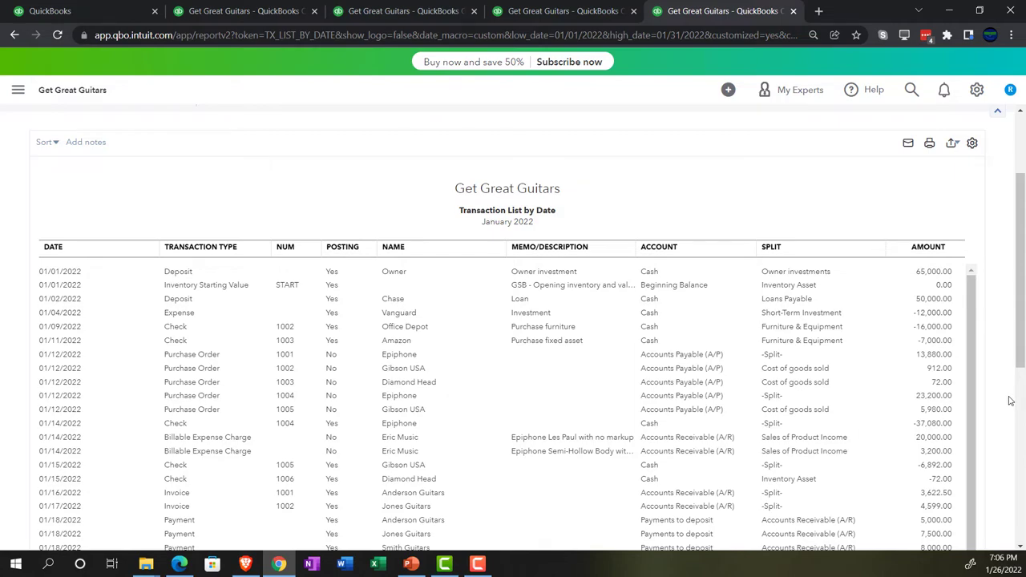
scroll(1010, 397, down, 1)
scroll(1011, 401, down, 1)
scroll(1009, 400, down, 2)
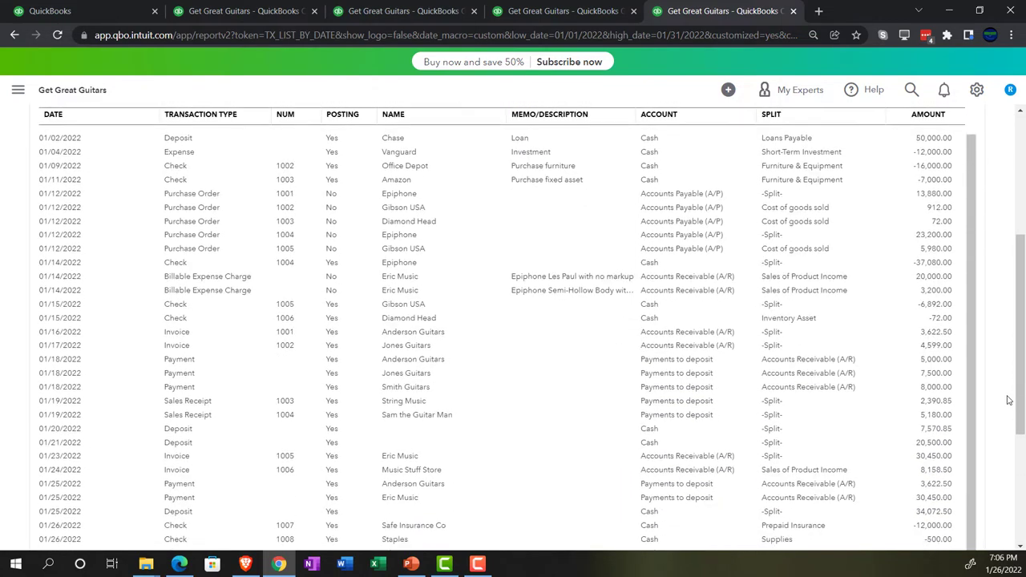
scroll(1009, 400, down, 1)
scroll(1009, 400, down, 2)
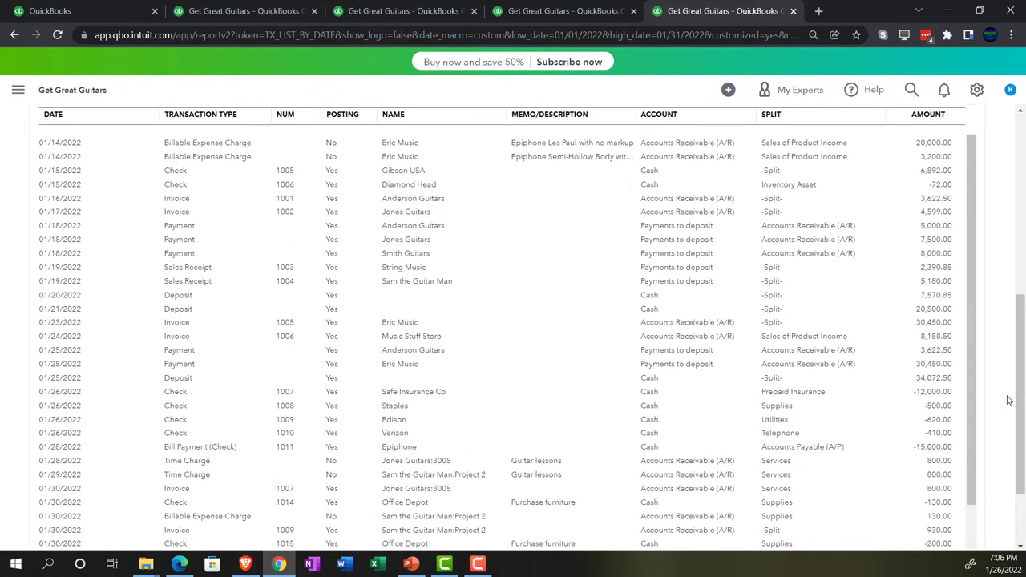
scroll(962, 416, down, 1)
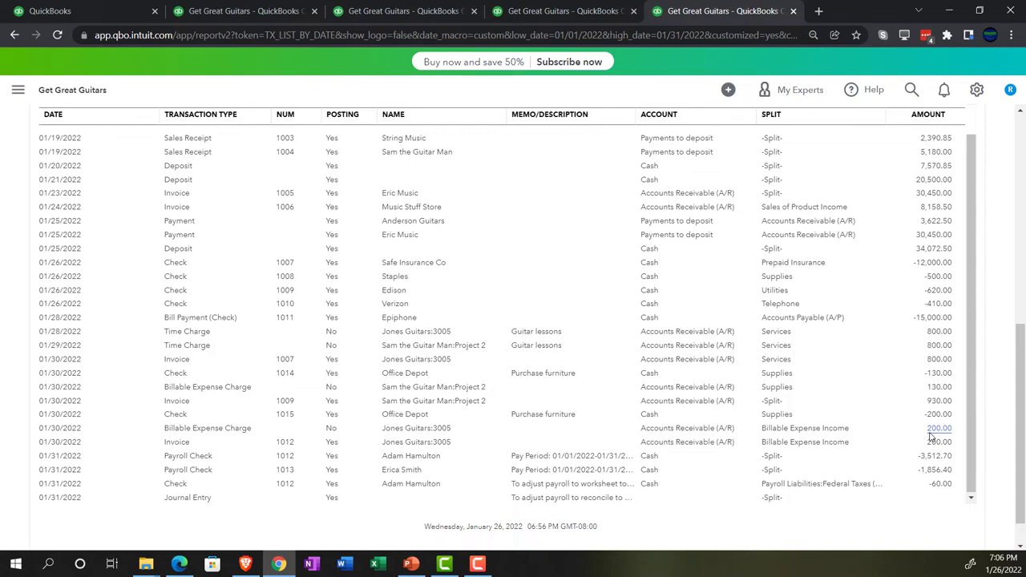
scroll(992, 448, up, 3)
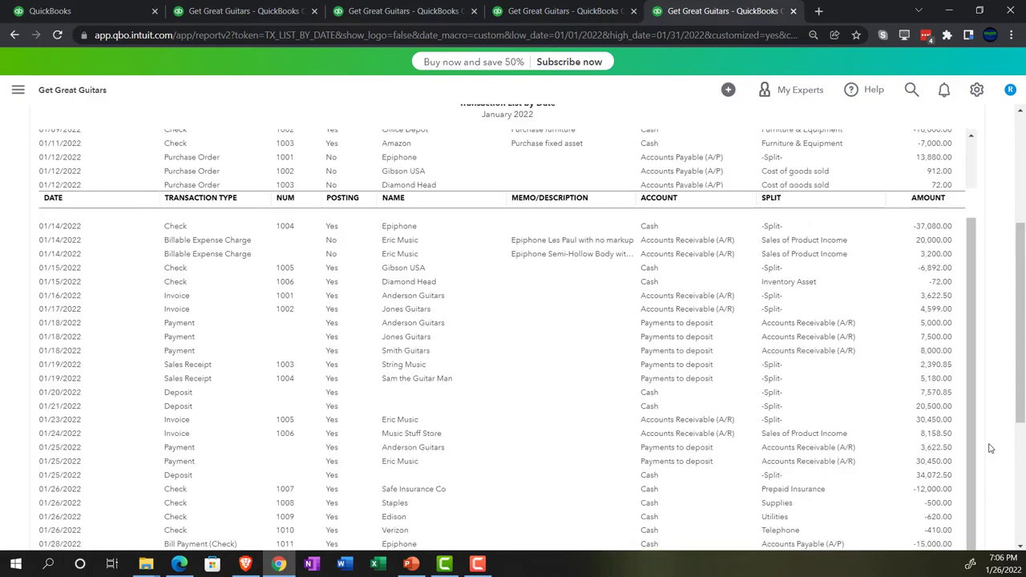
scroll(992, 448, up, 5)
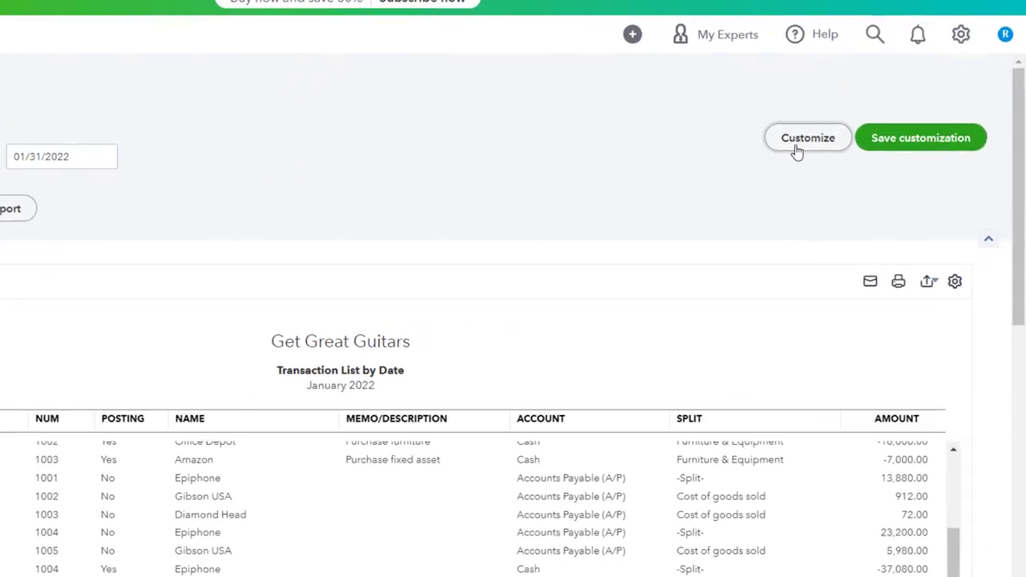
- In Customize, remove Date prepared and Time prepared from the report footer
click(797, 152)
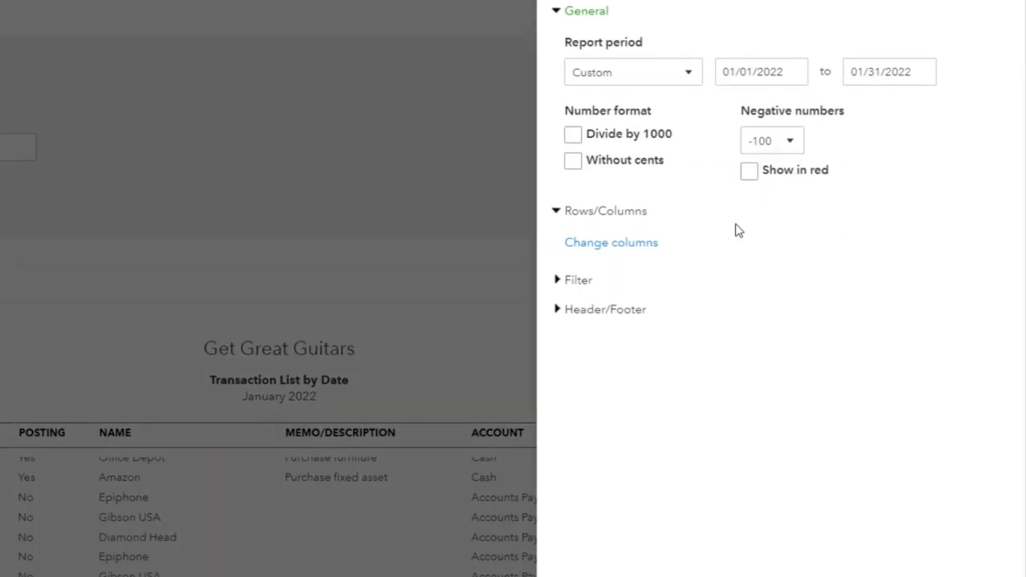
click(634, 313)
scroll(639, 369, down, 2)
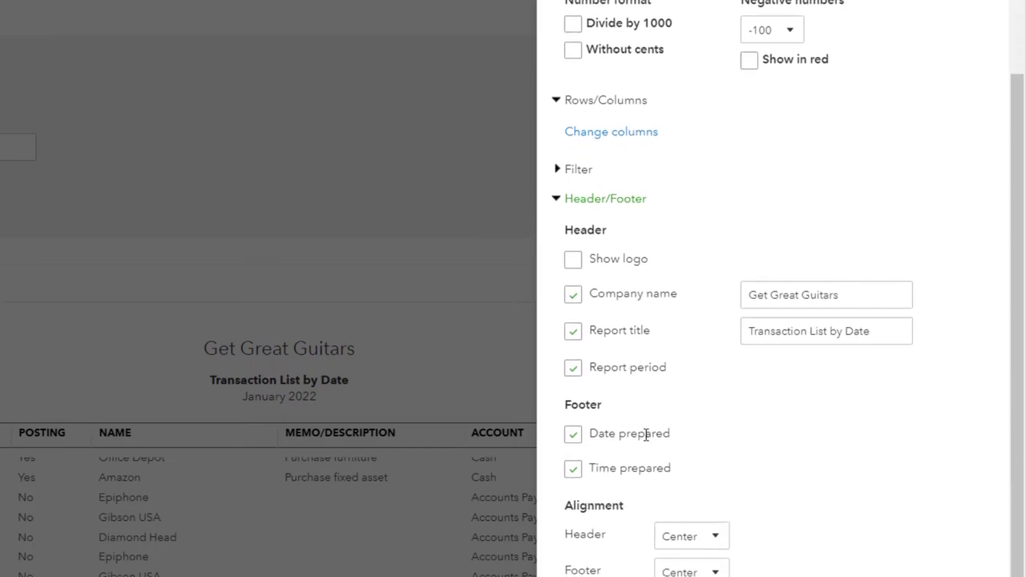
click(571, 434)
click(573, 469)
scroll(623, 428, up, 2)
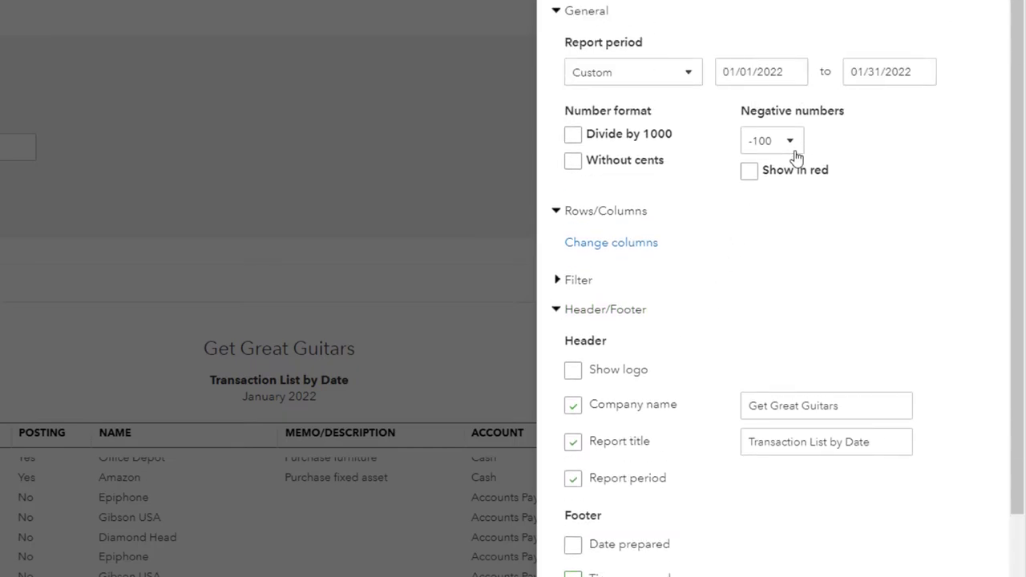
- Keep cents, set negative numbers to (100) shown in red, and rerun the report
click(574, 163)
click(574, 162)
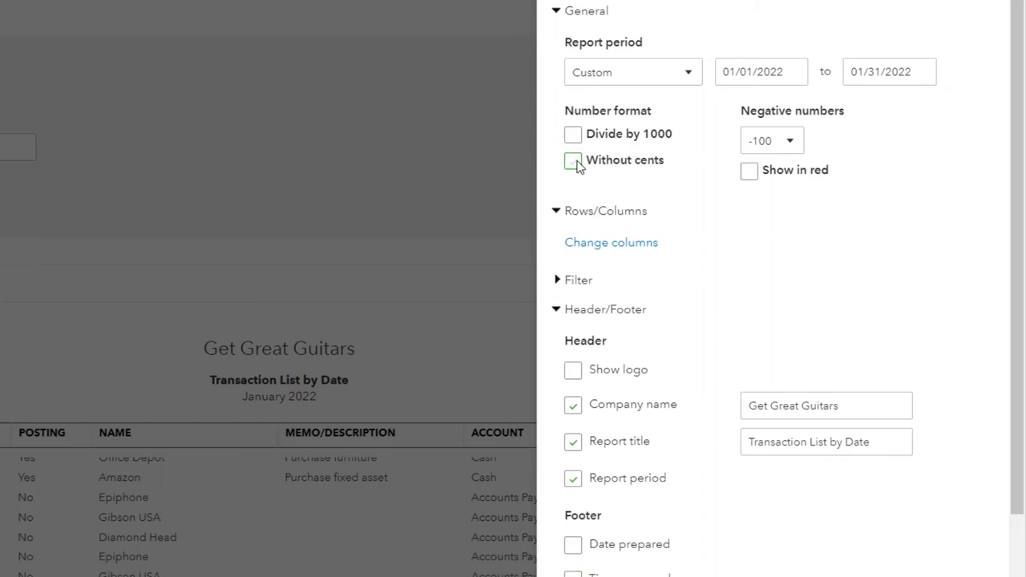
click(792, 142)
click(775, 199)
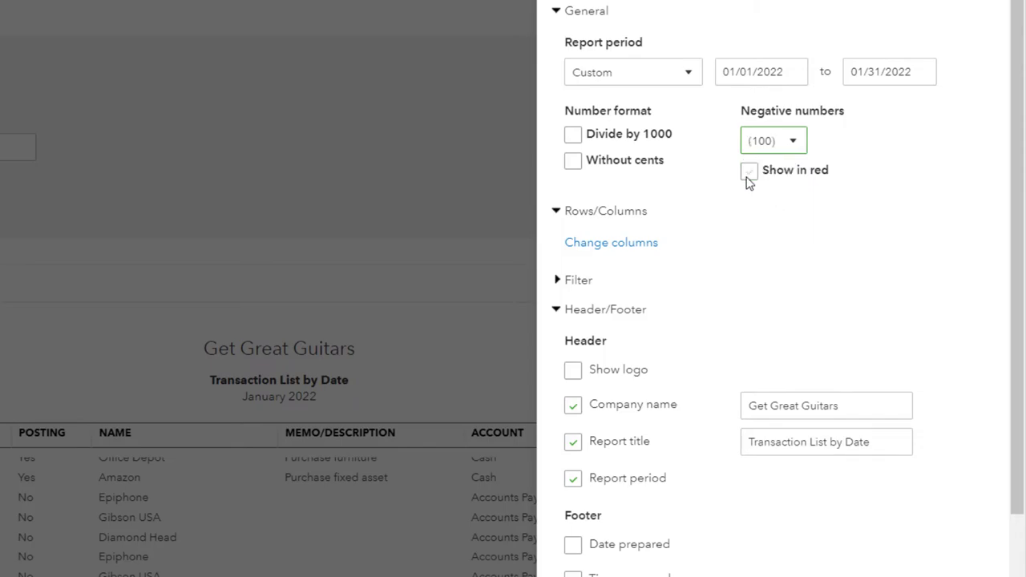
click(748, 173)
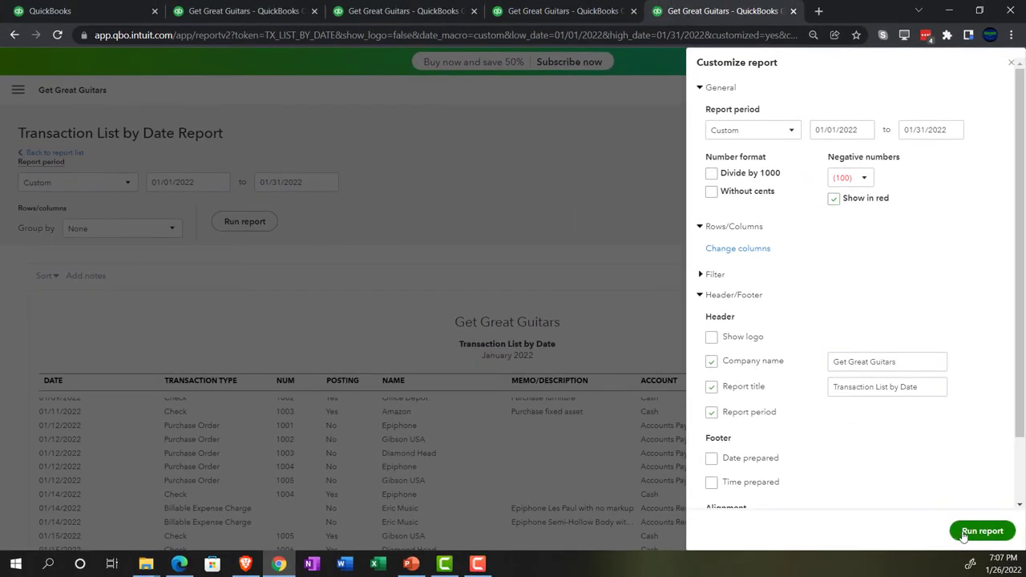
click(981, 531)
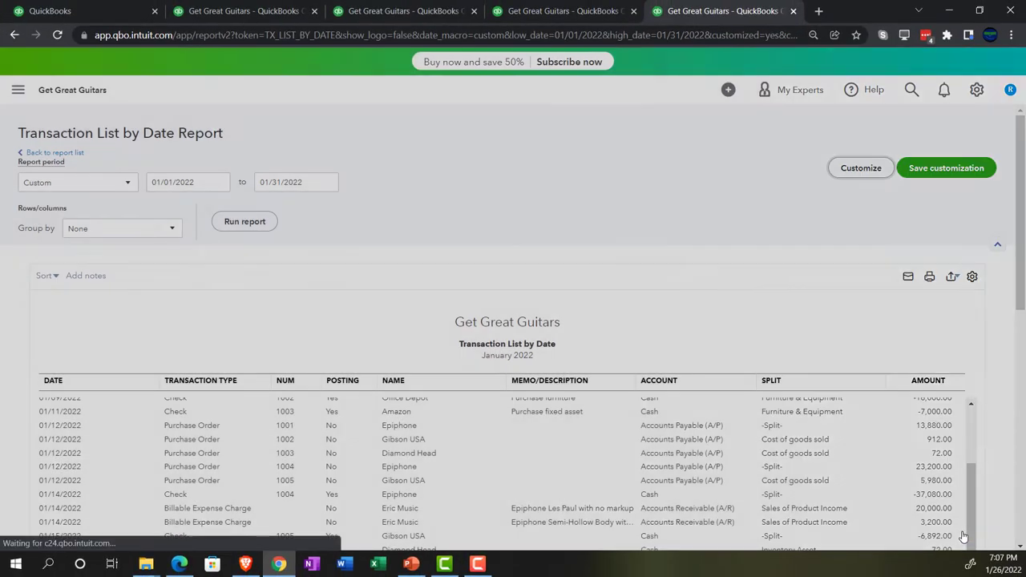
- Export the January Transaction List by Date to PDF and save the file
scroll(958, 513, down, 2)
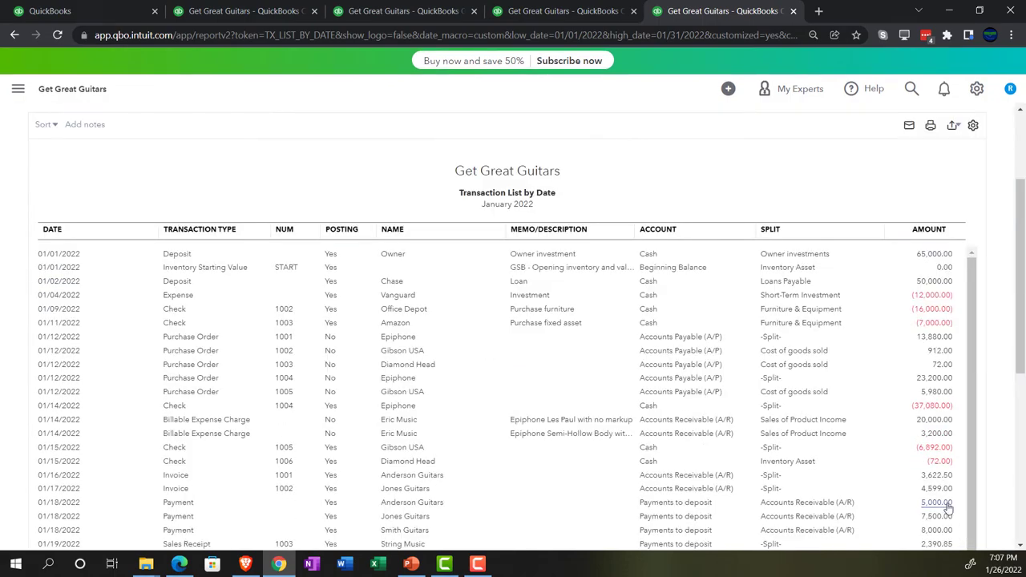
scroll(966, 492, up, 2)
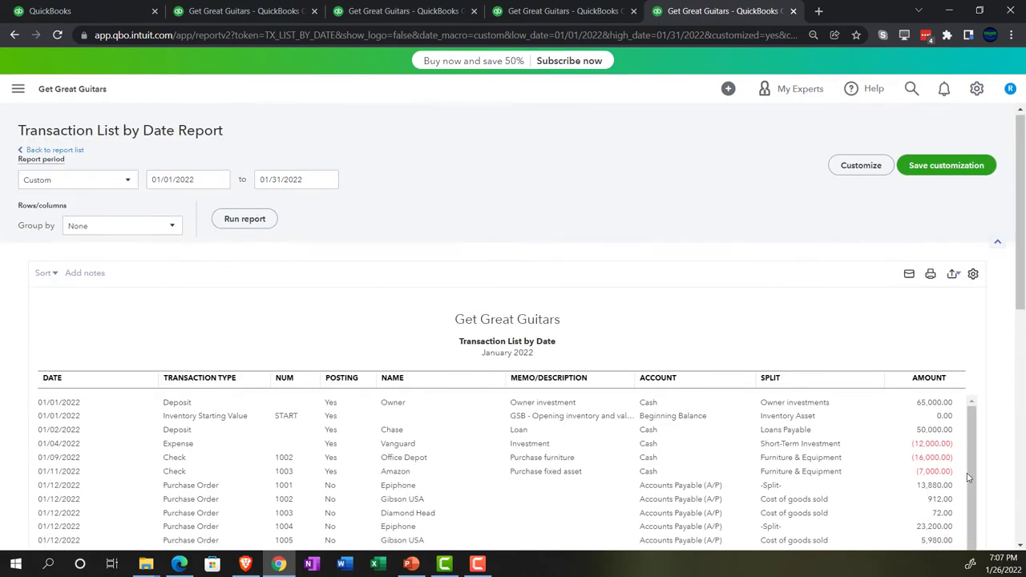
click(954, 277)
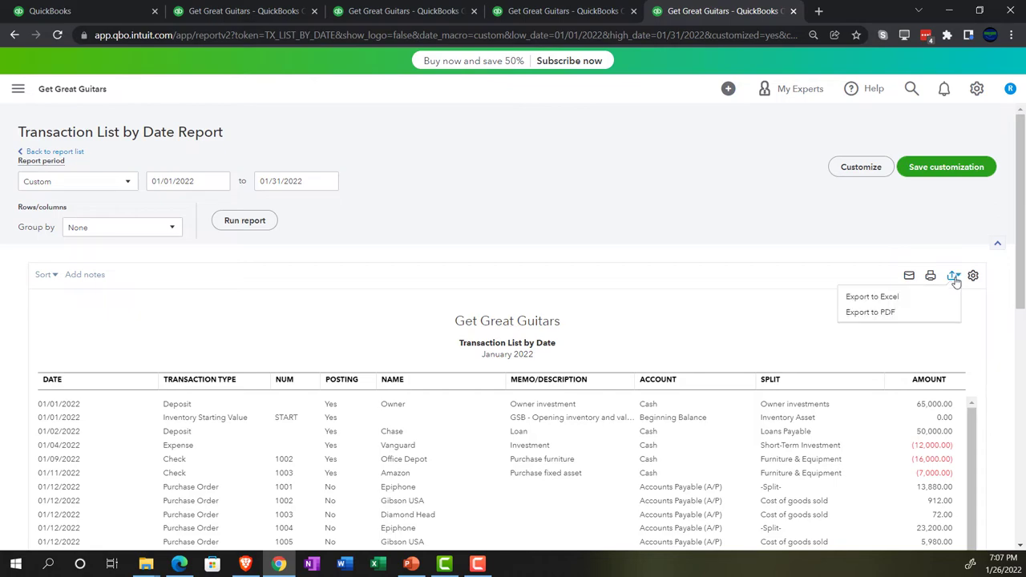
click(900, 314)
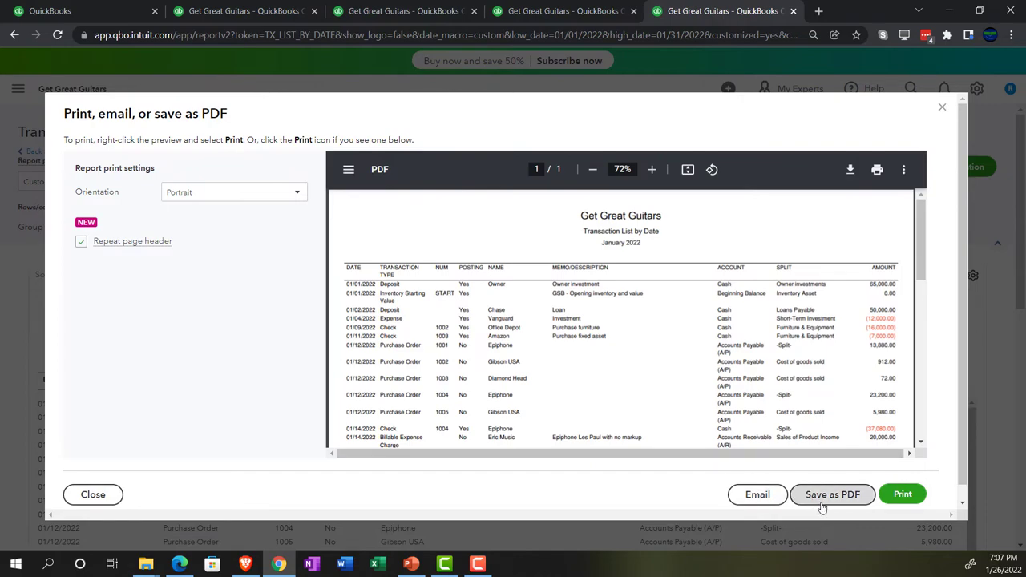
click(822, 497)
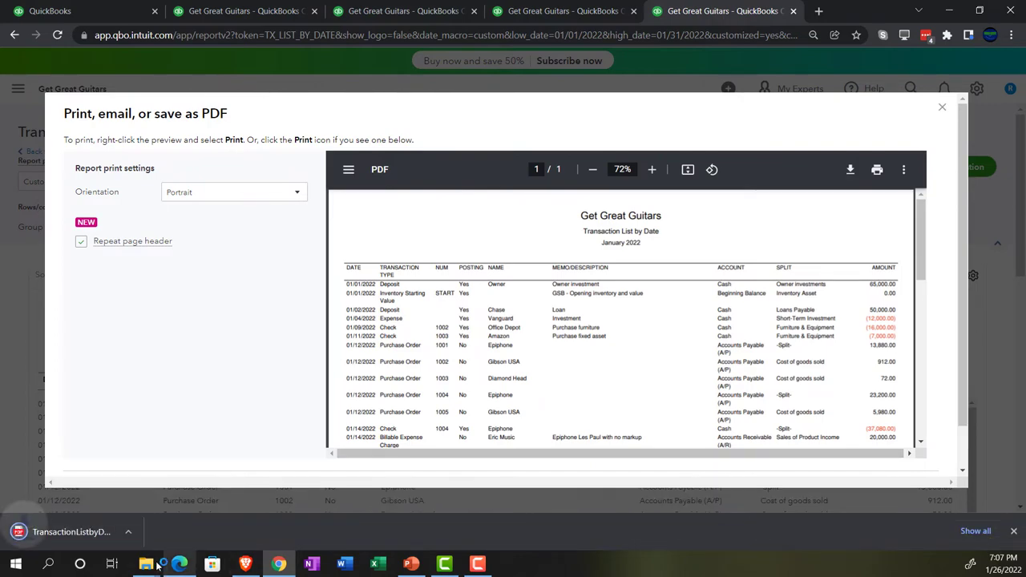
- Move TransactionListbyDate (1).pdf into Month One, confirm four PDFs, and close the preview
mouse_move(147, 565)
click(244, 496)
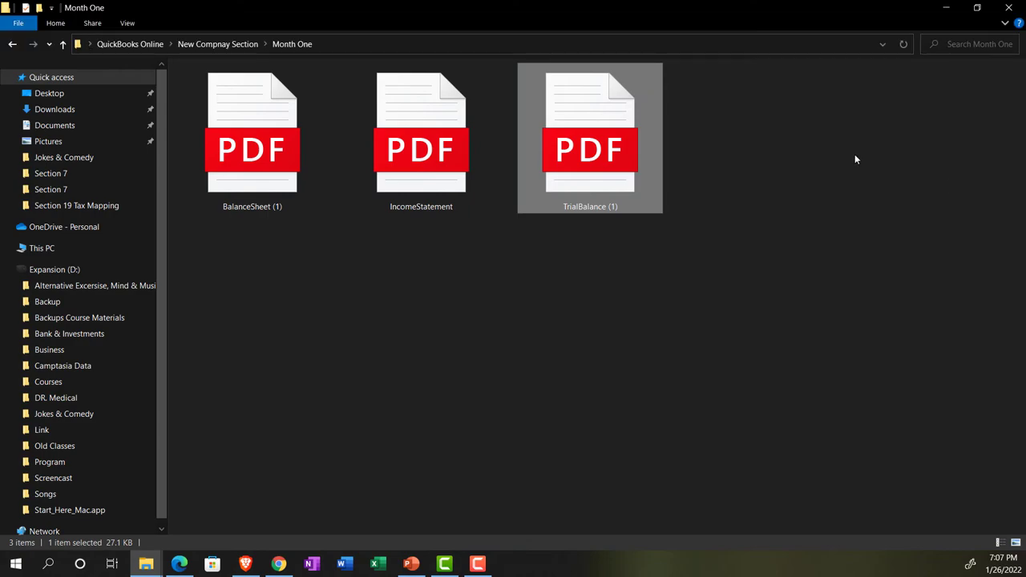
click(947, 8)
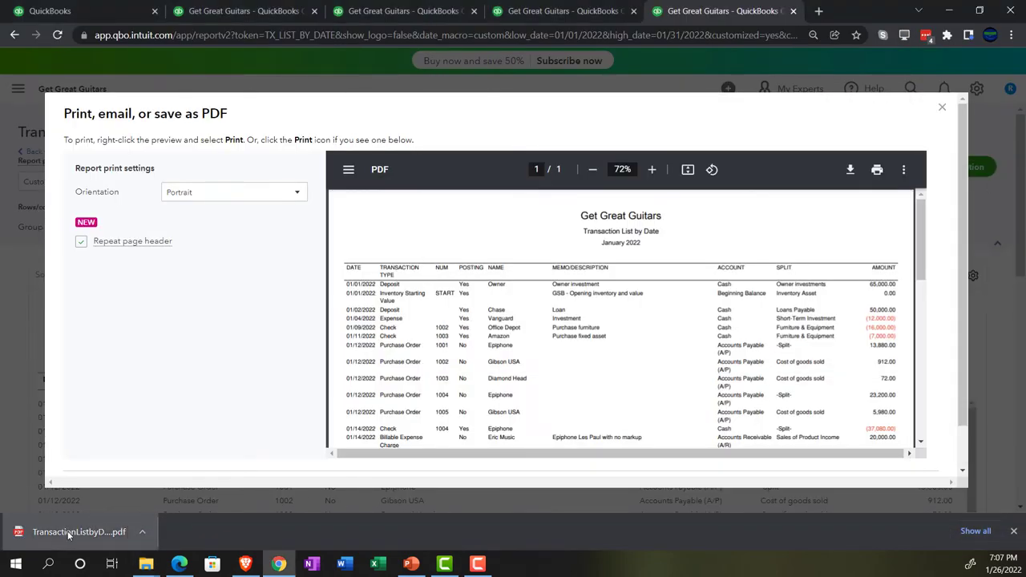
drag(69, 533, 829, 381)
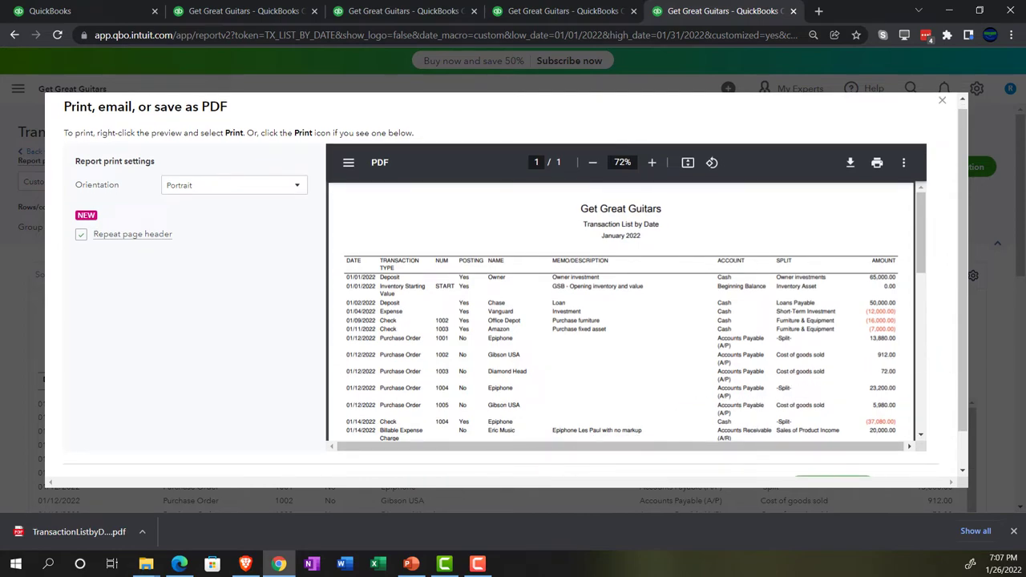
key(alt+Tab)
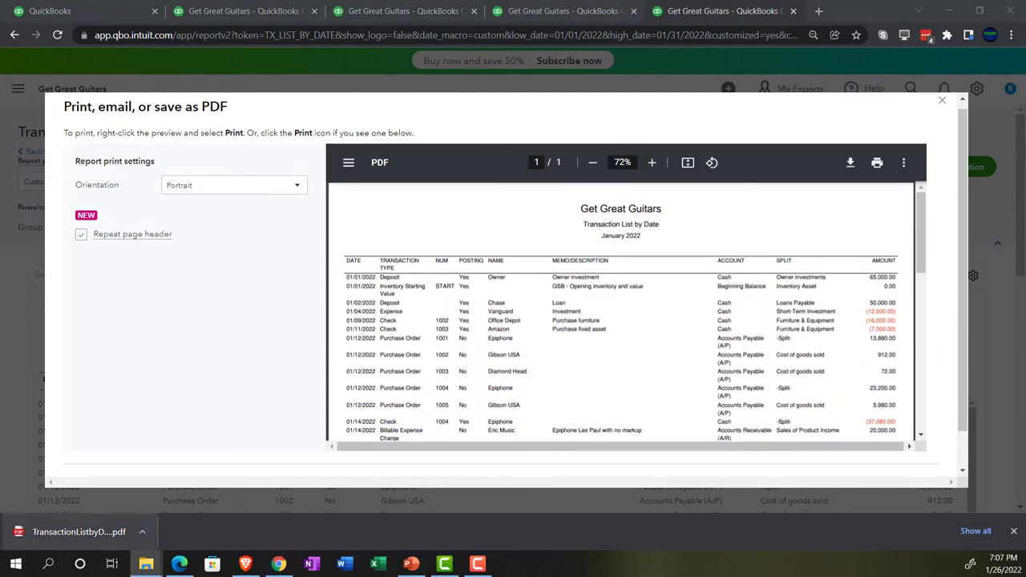
drag(1025, 136, 407, 16)
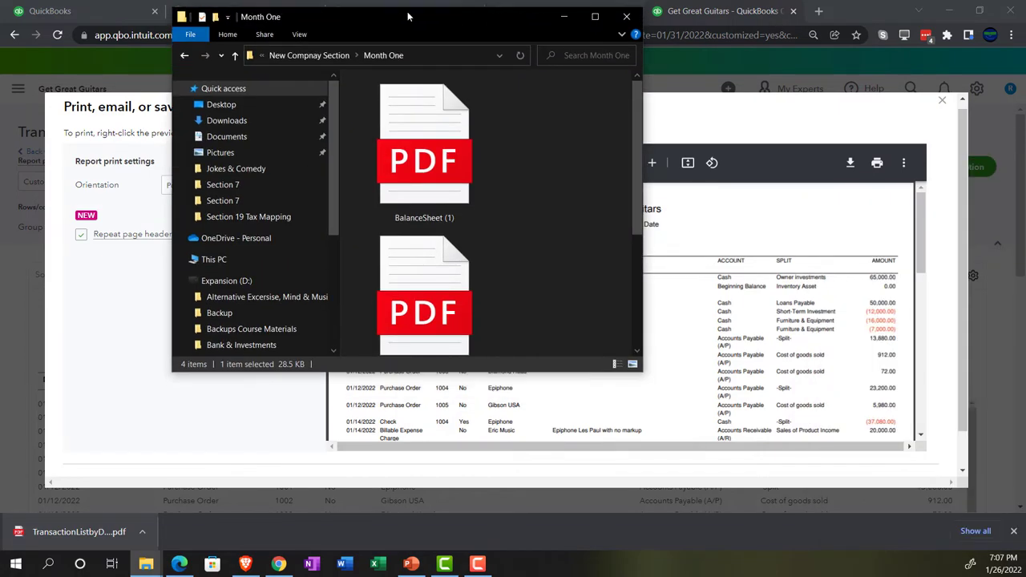
double_click(408, 16)
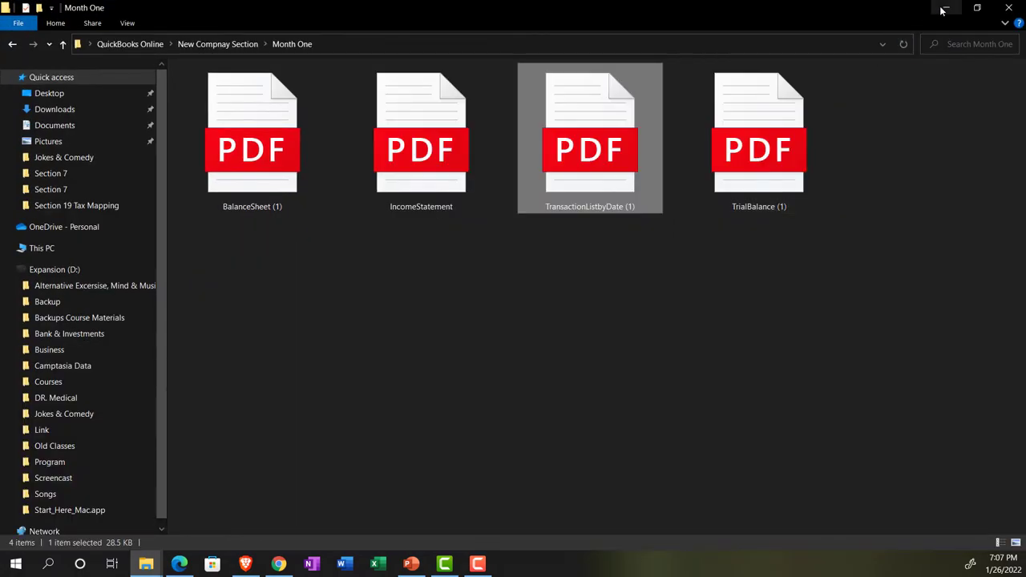
click(943, 8)
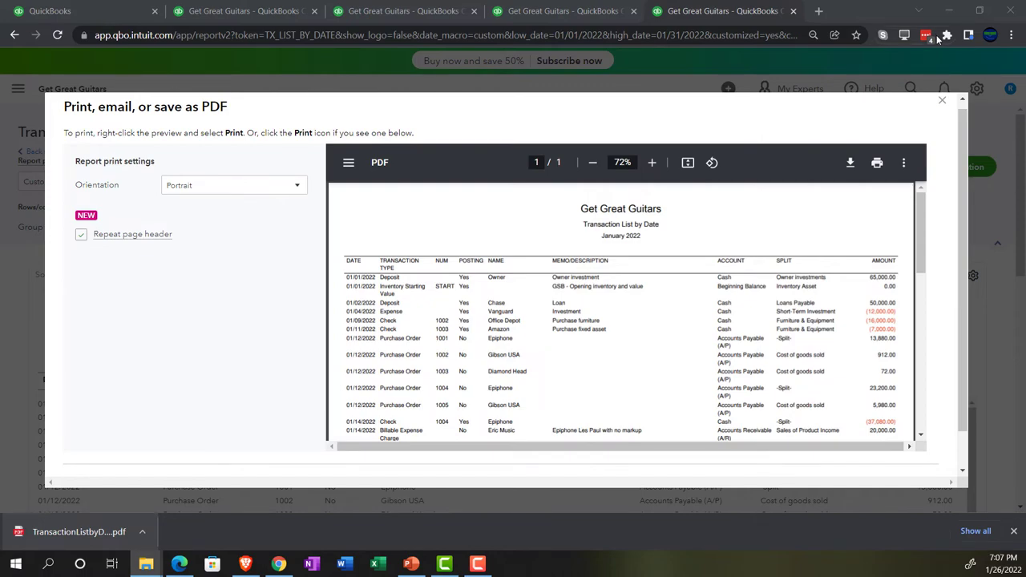
click(942, 101)
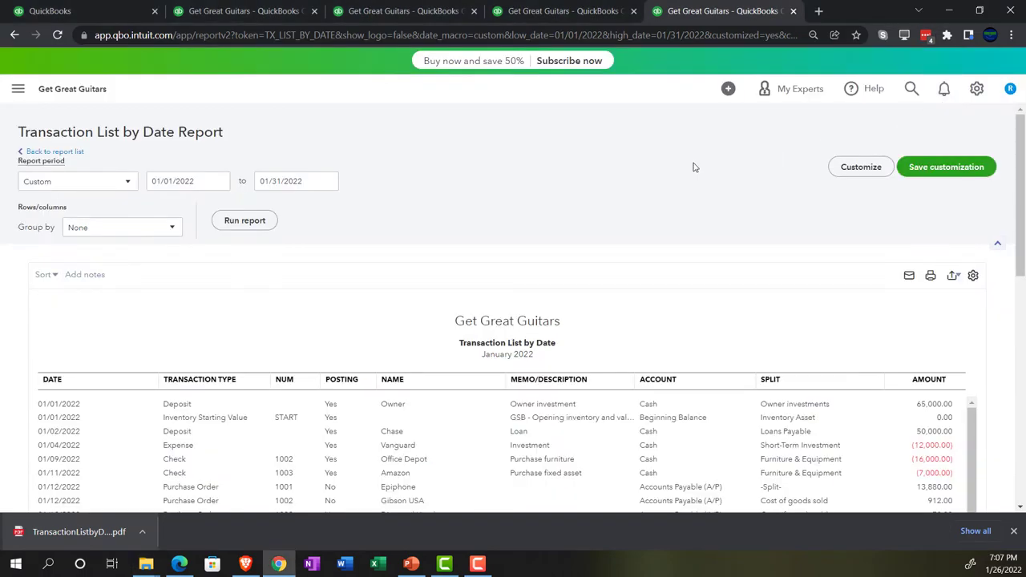
- Save the Balance Sheet customization as '1 Balance Sheet' in new group 'Month End Reports'
click(238, 12)
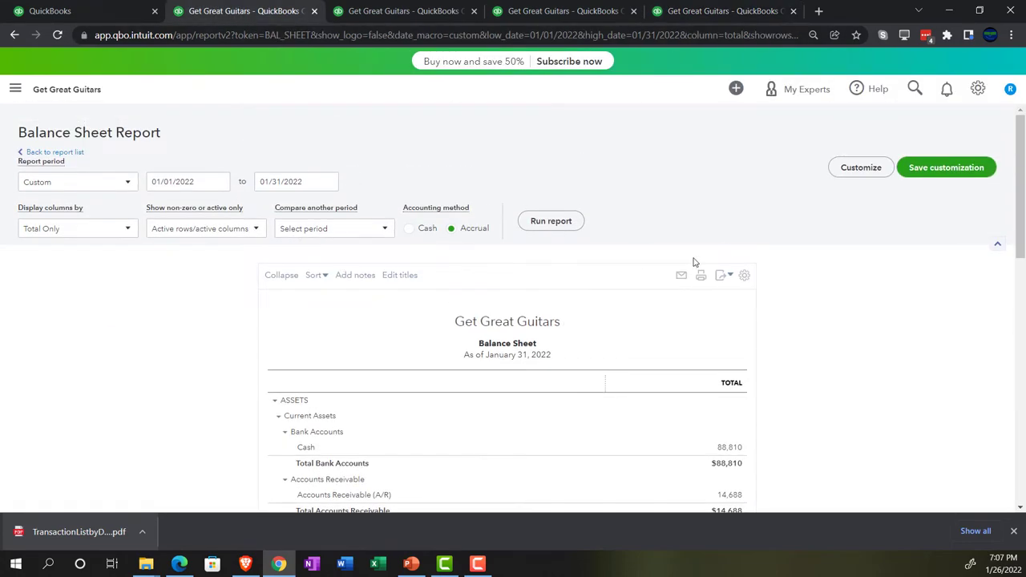
click(923, 176)
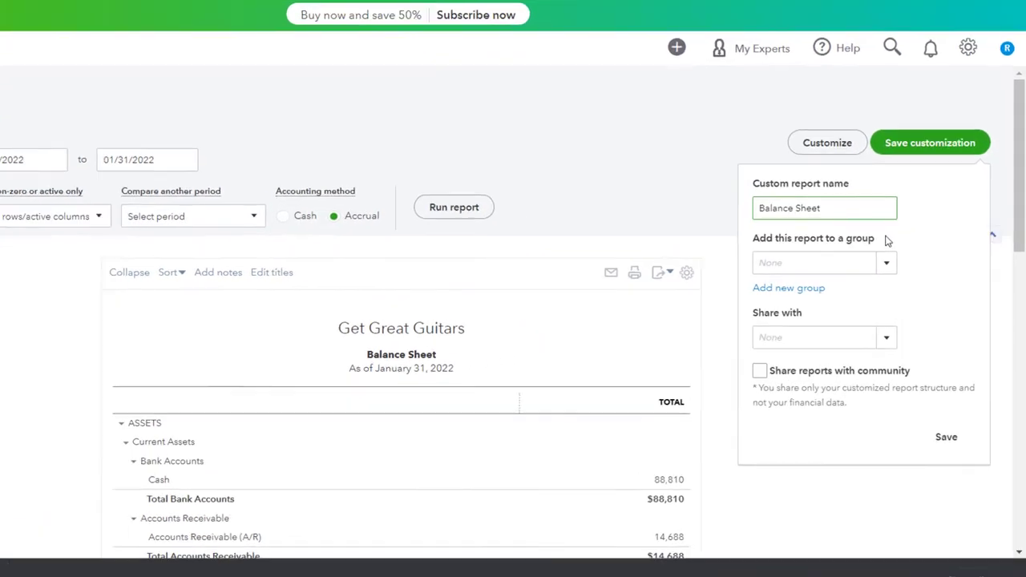
click(789, 289)
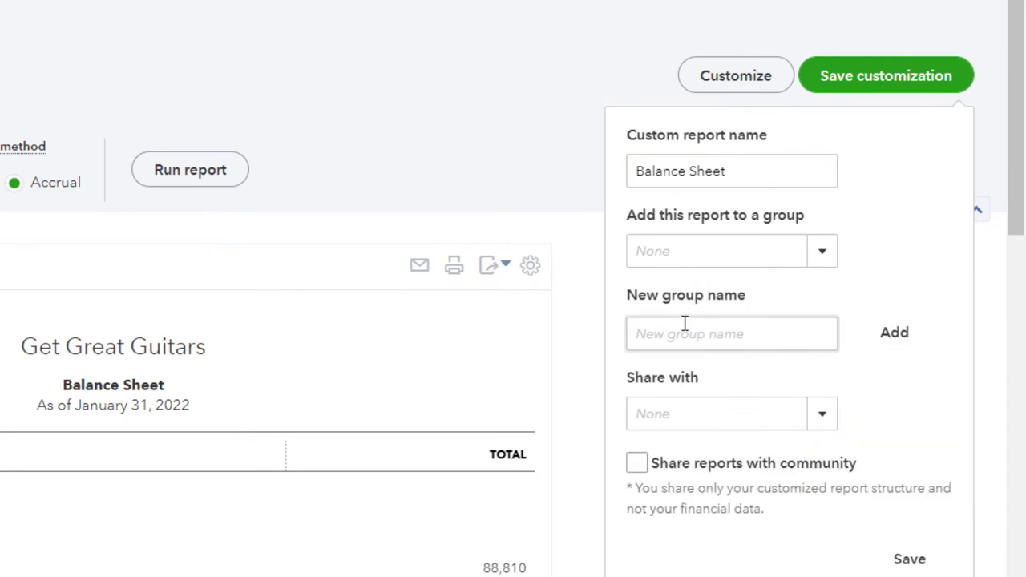
click(678, 332)
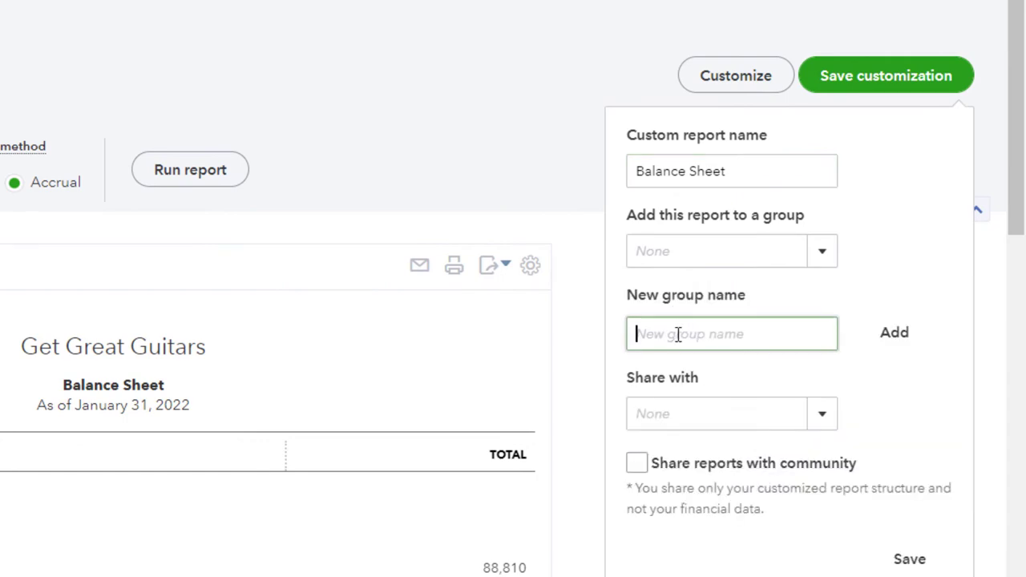
text(Month)
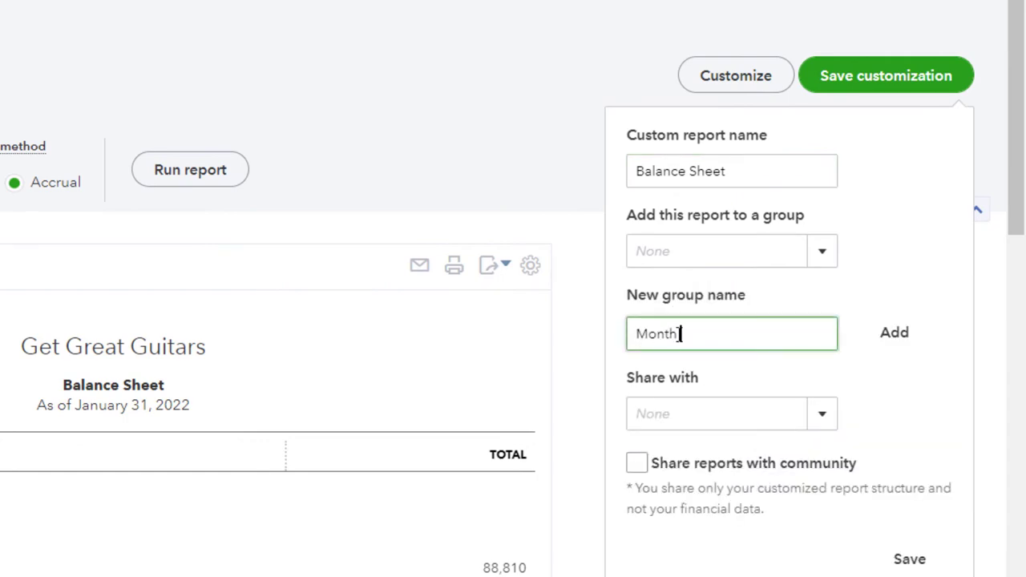
text( End Reports)
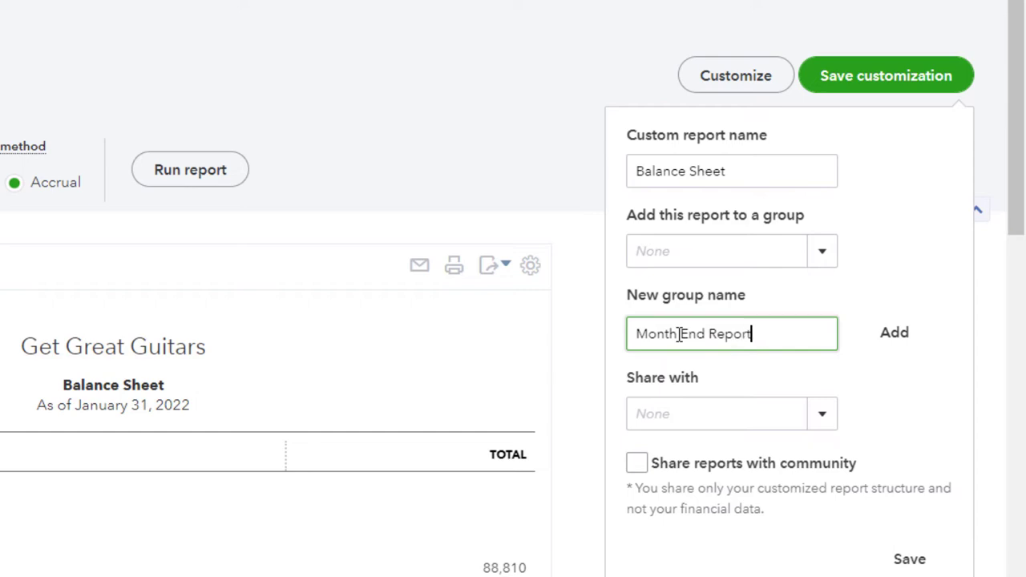
triple_click(634, 172)
click(646, 171)
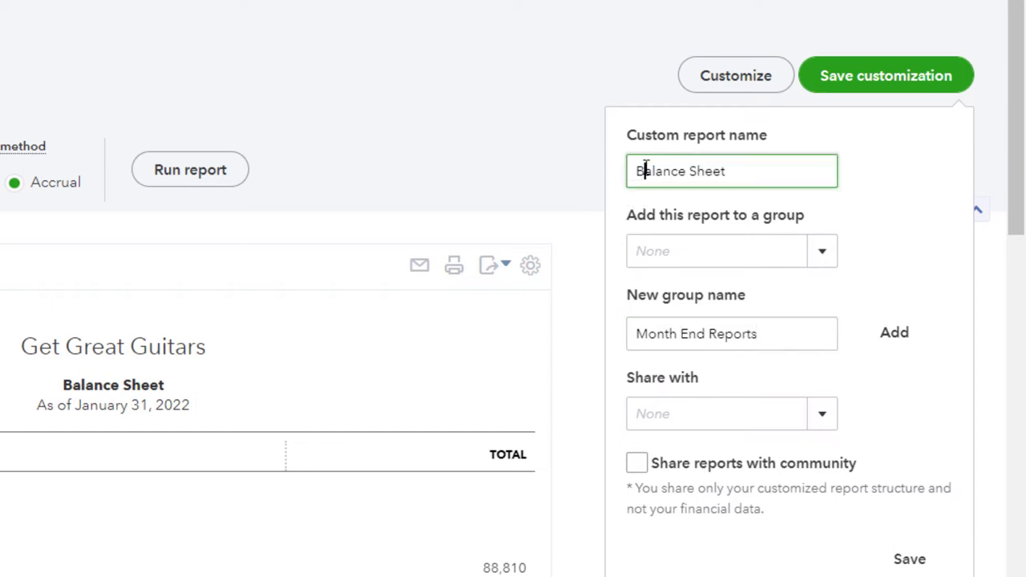
text(1)
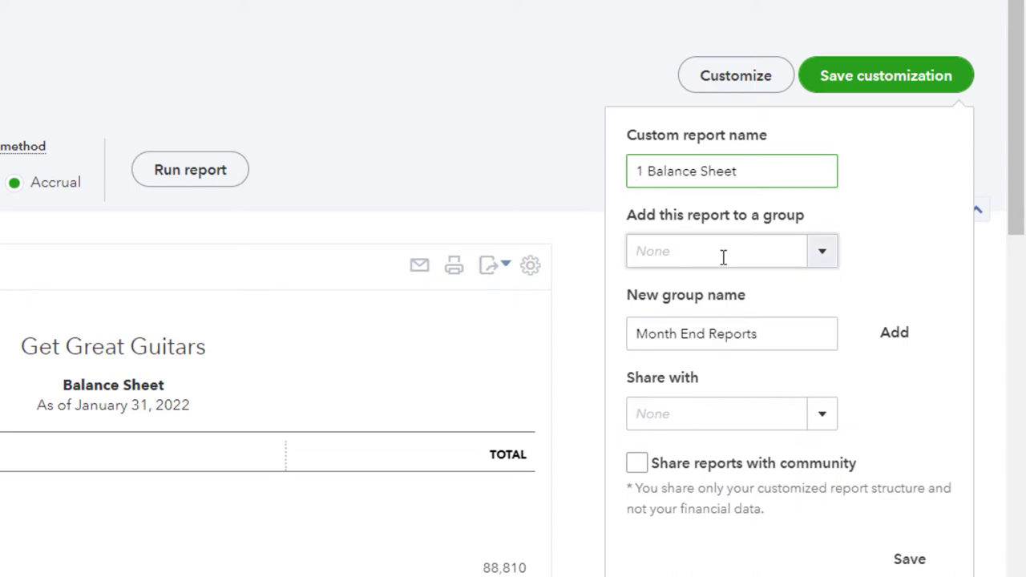
click(893, 343)
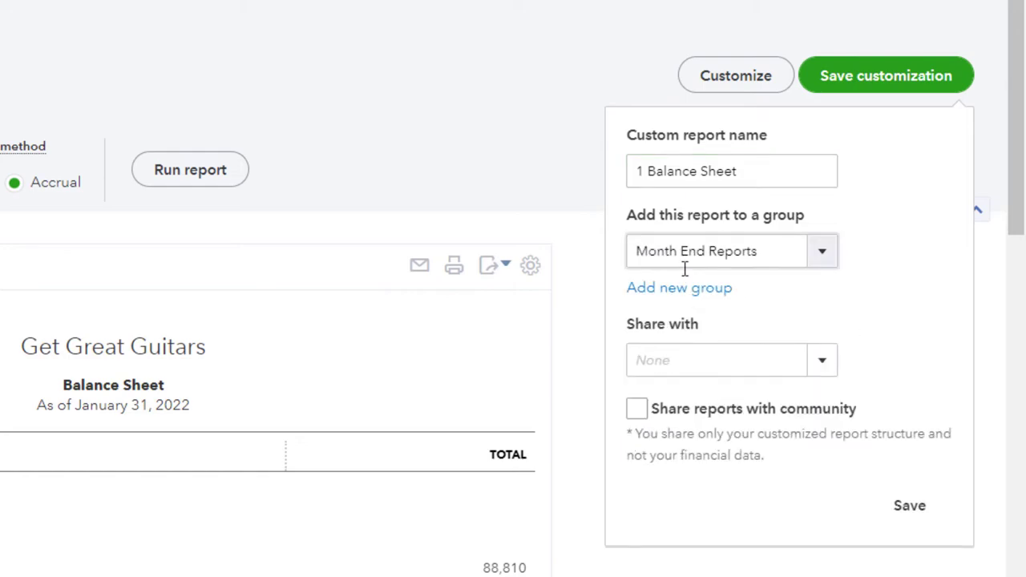
click(910, 506)
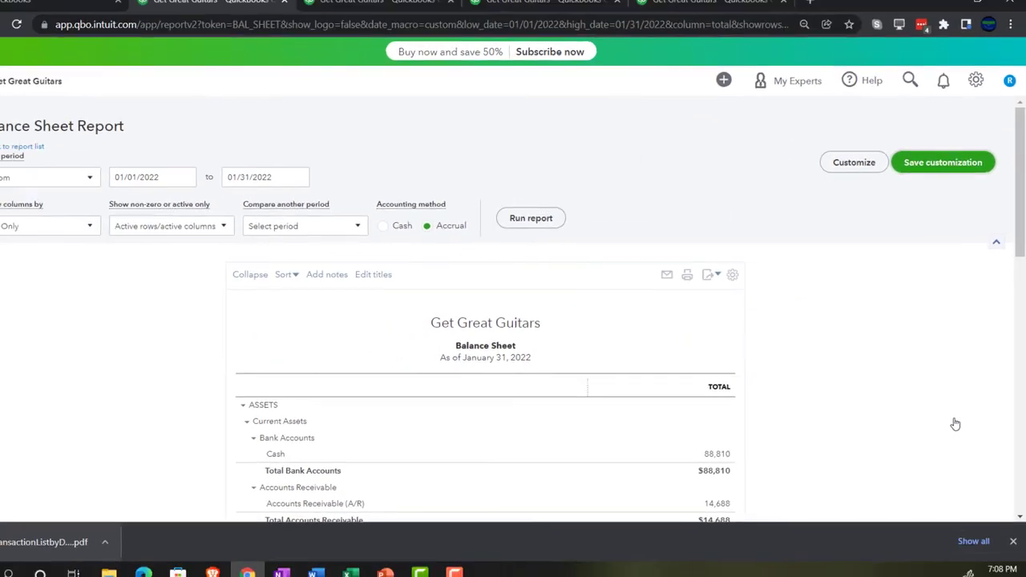
scroll(957, 417, down, 2)
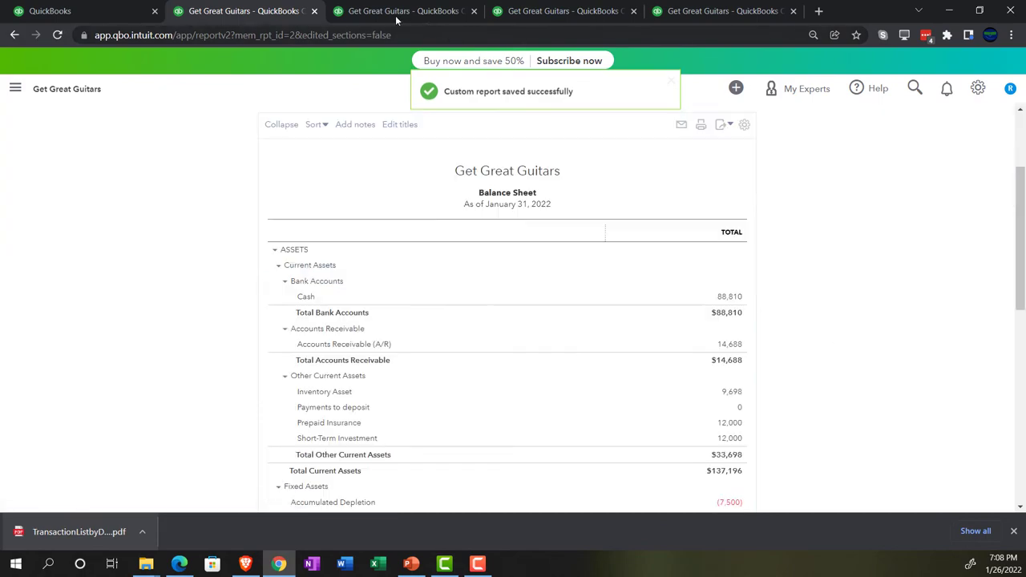
- Save the Income Statement customization as '2 Income Statement' under Month End Reports
click(396, 12)
scroll(579, 311, up, 3)
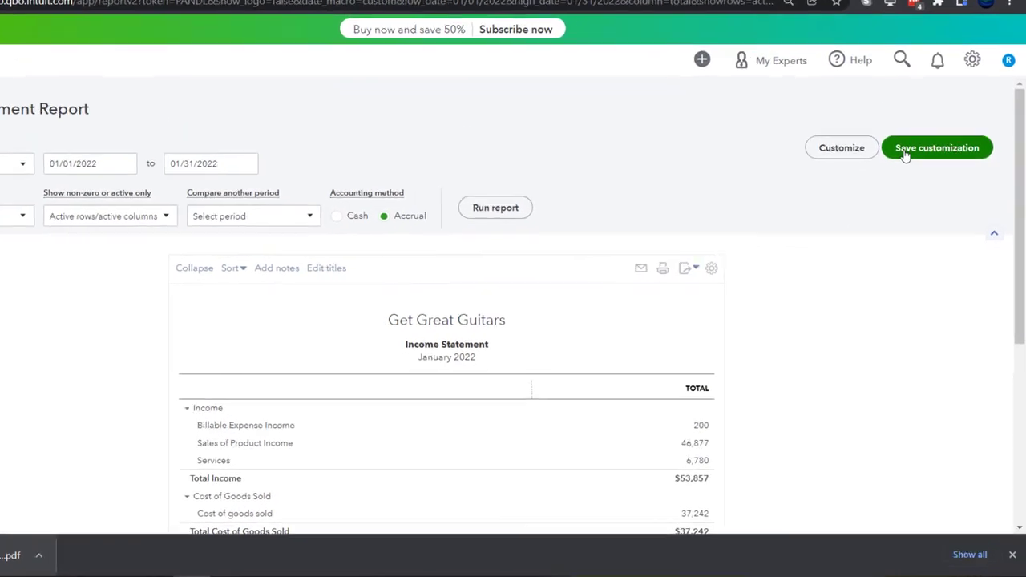
click(918, 168)
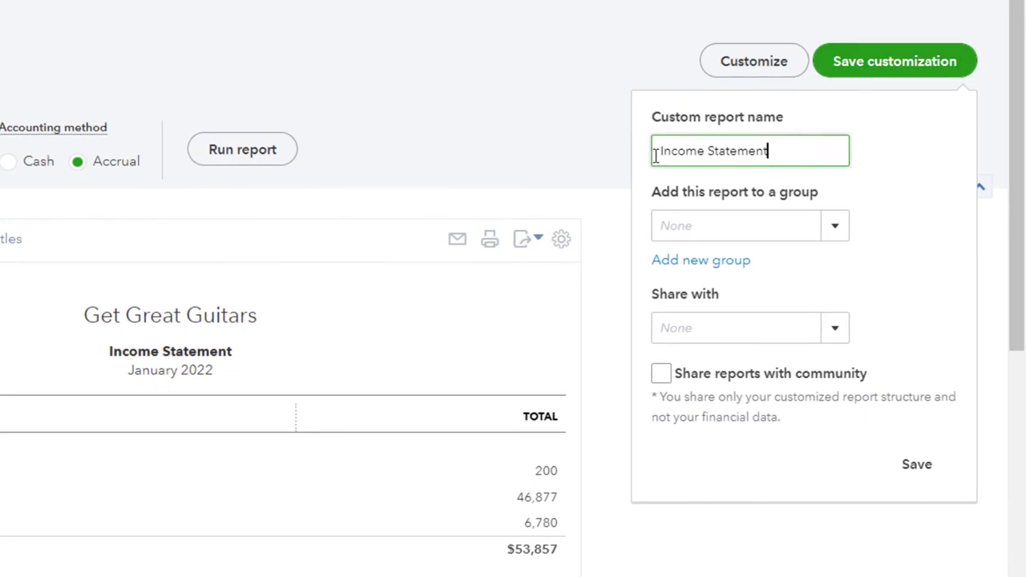
click(656, 152)
text(2)
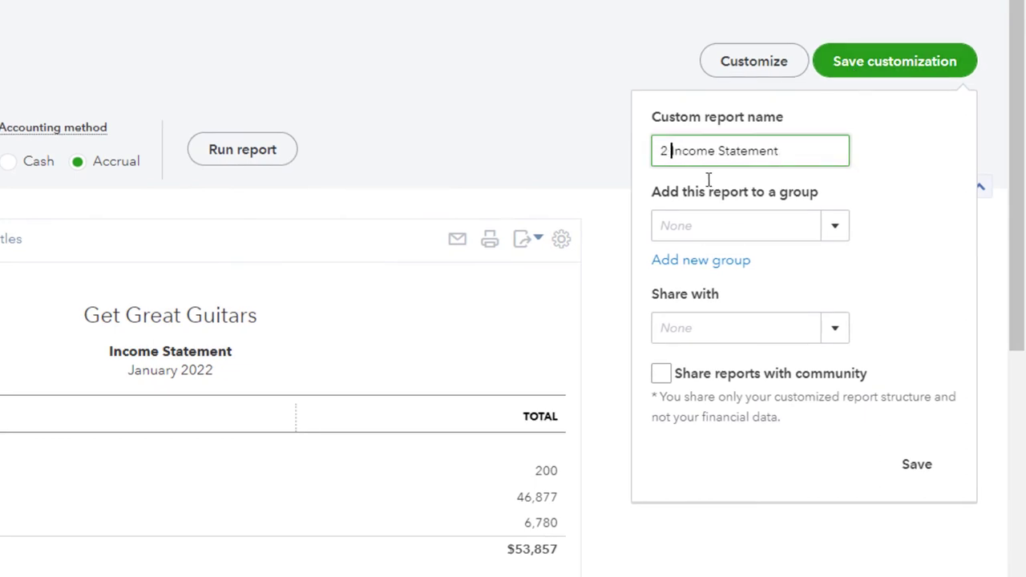
click(834, 229)
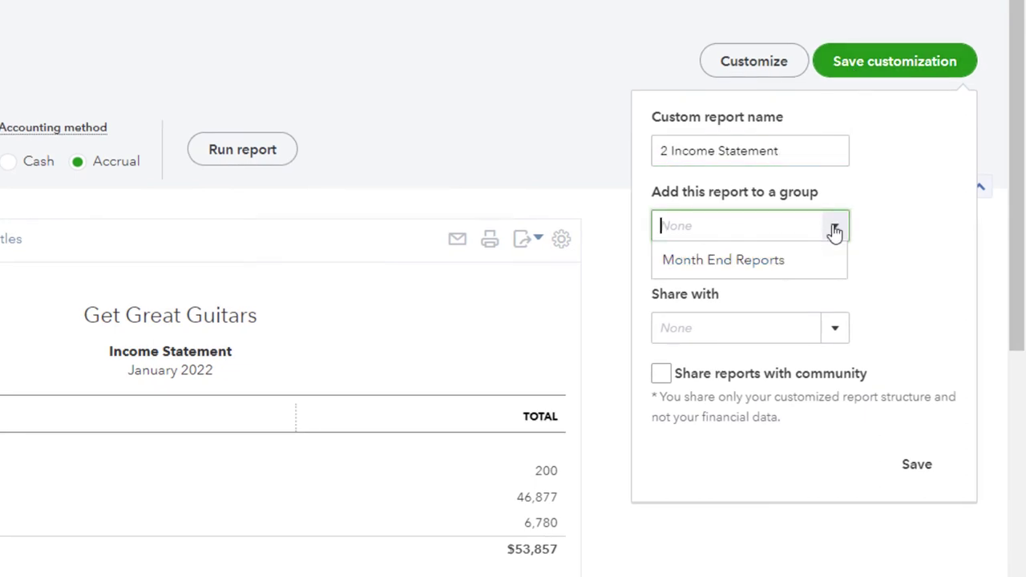
click(762, 261)
click(916, 464)
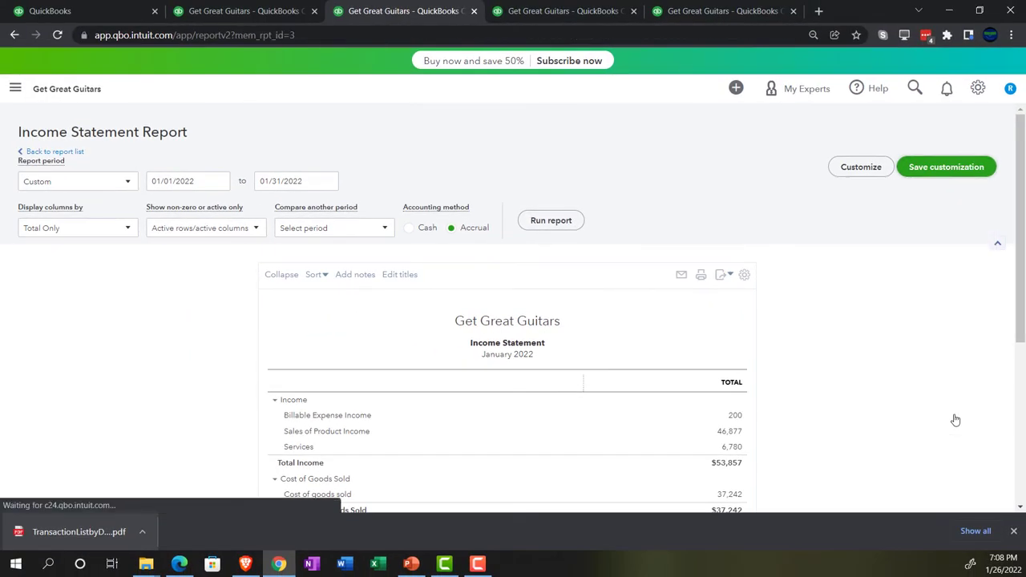
- Save the Trial Balance customization as '3 Trial Balance' in the Month End Reports group
click(565, 11)
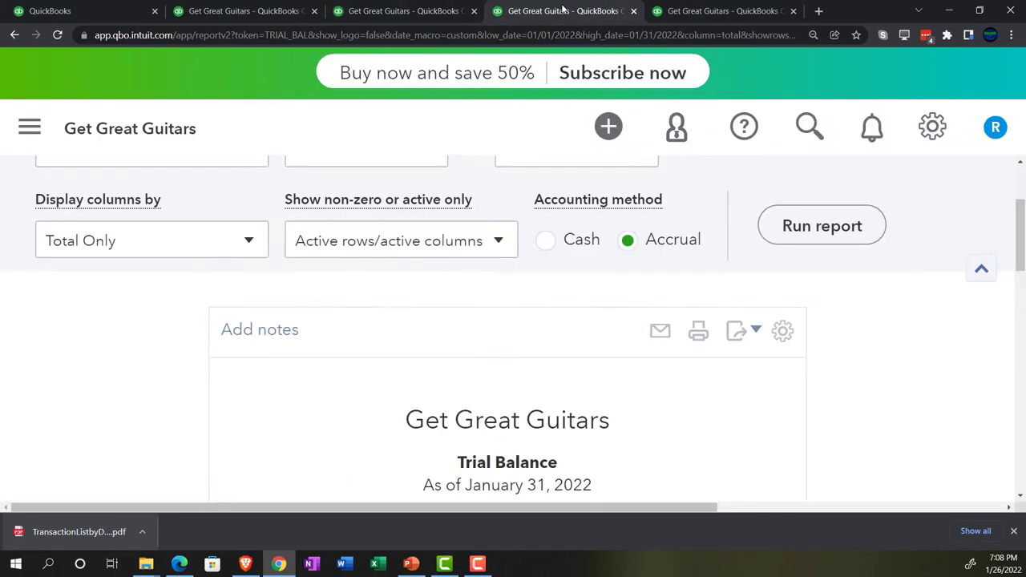
key(ctrl+0)
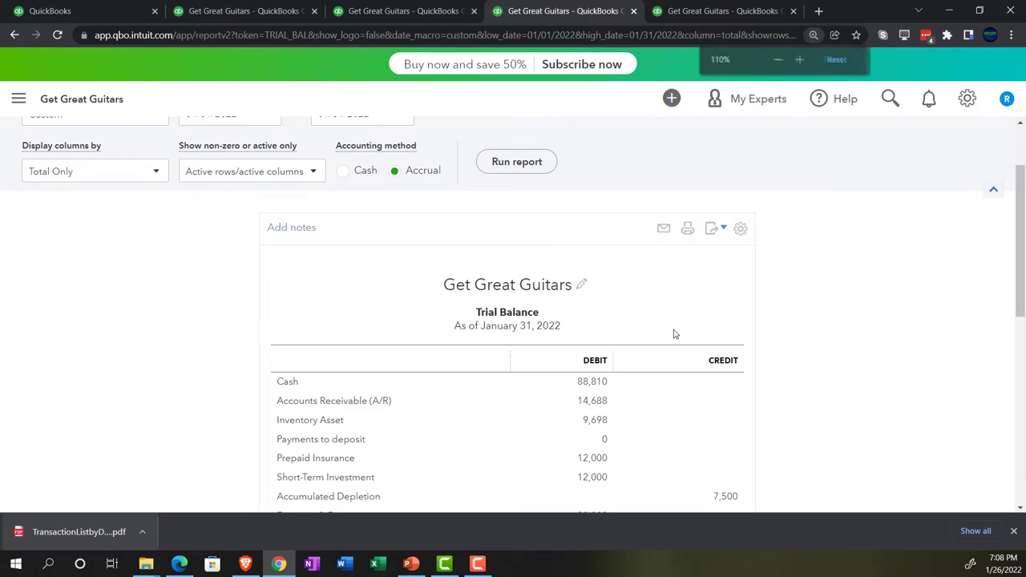
key(ctrl+plus)
scroll(674, 334, up, 2)
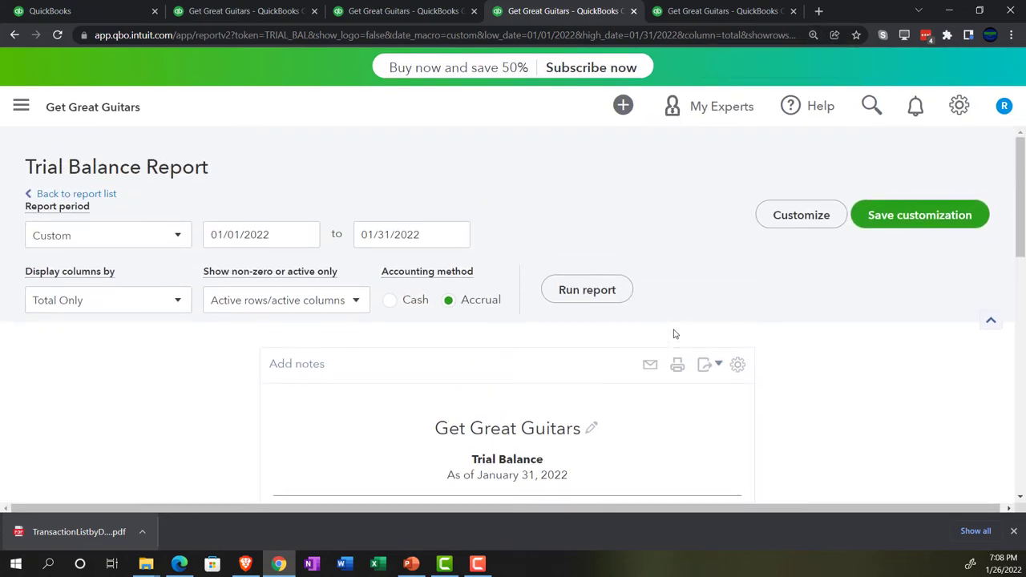
click(902, 217)
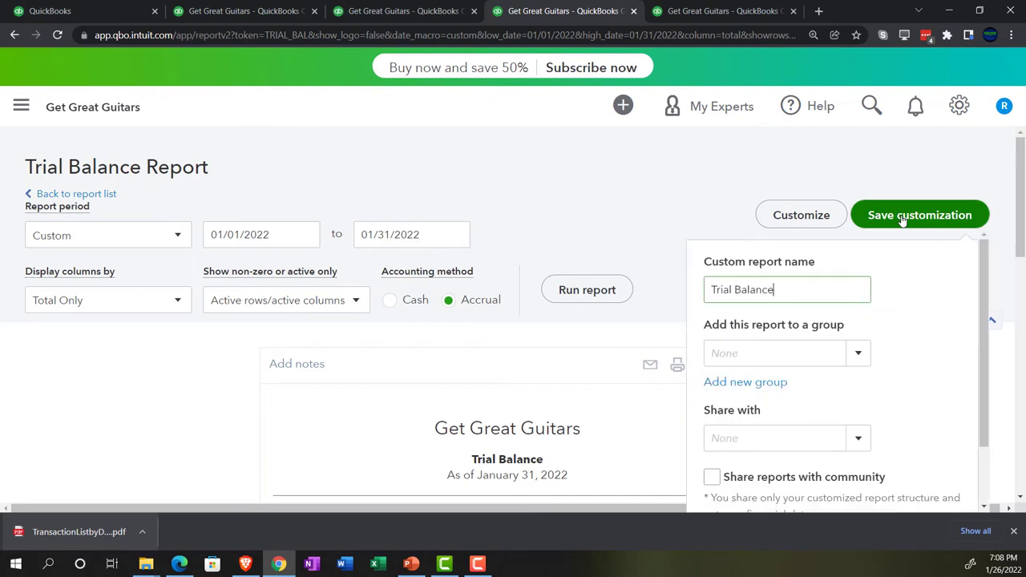
click(710, 291)
text(3)
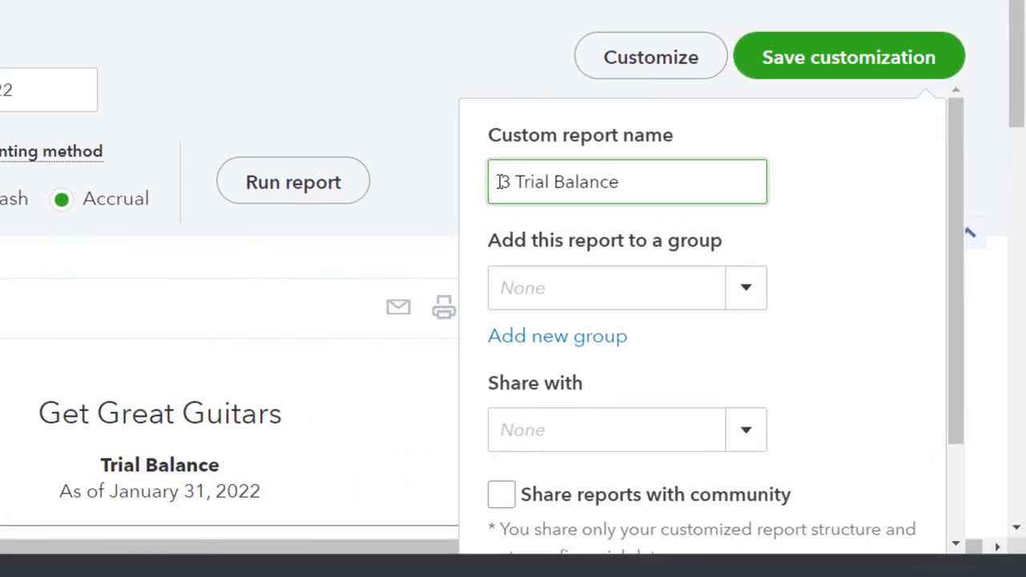
click(743, 300)
click(623, 339)
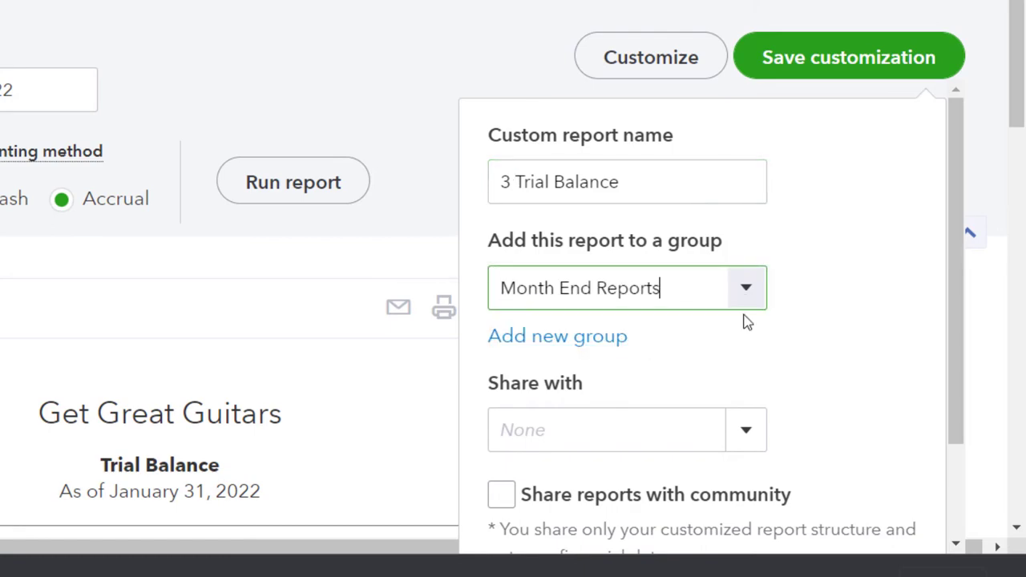
scroll(774, 313, down, 1)
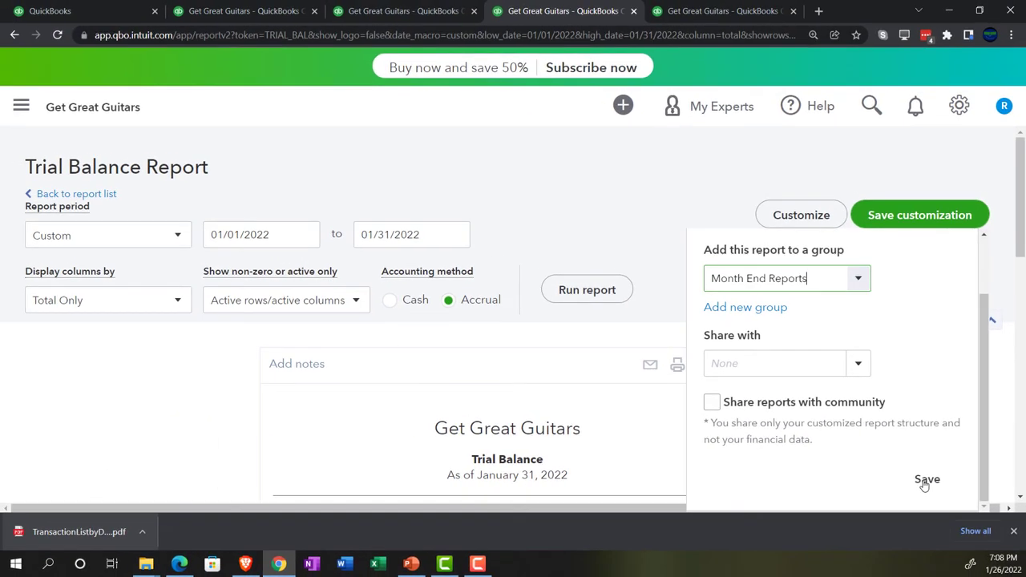
click(861, 519)
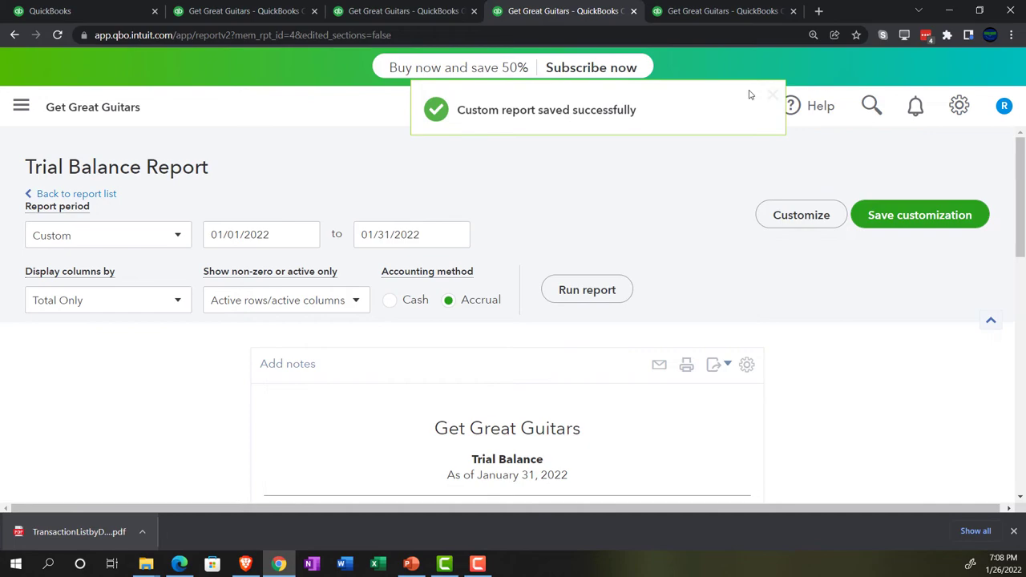
- Save the Transaction List customization as '4 Transaction List by Date' under Month End Reports
click(708, 10)
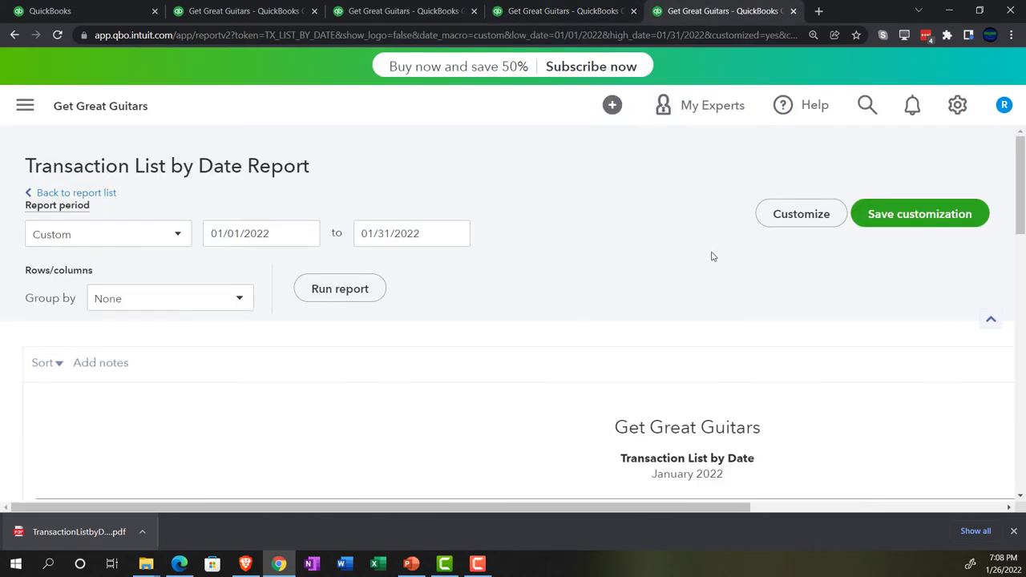
scroll(712, 259, down, 2)
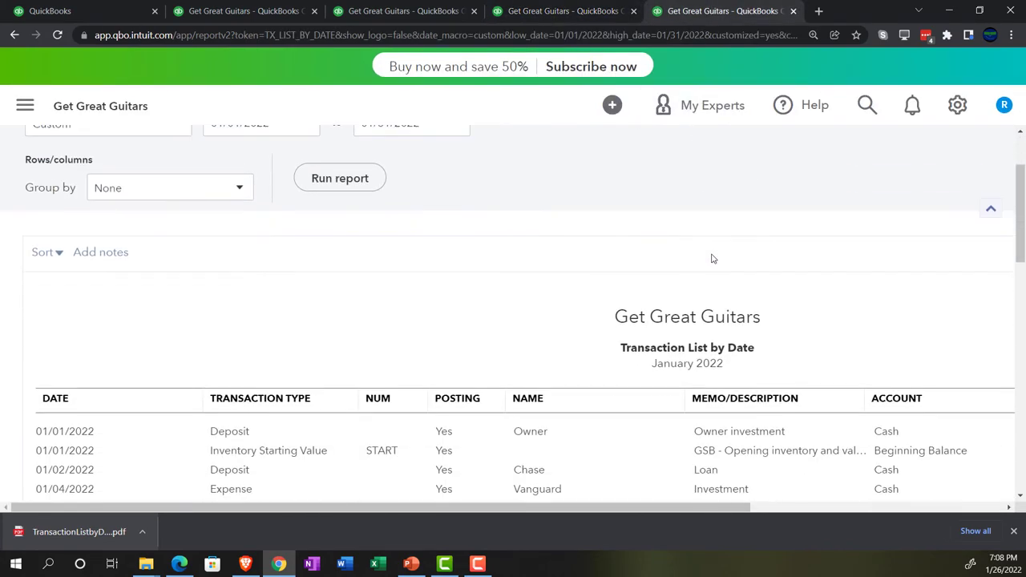
scroll(712, 259, up, 2)
click(897, 223)
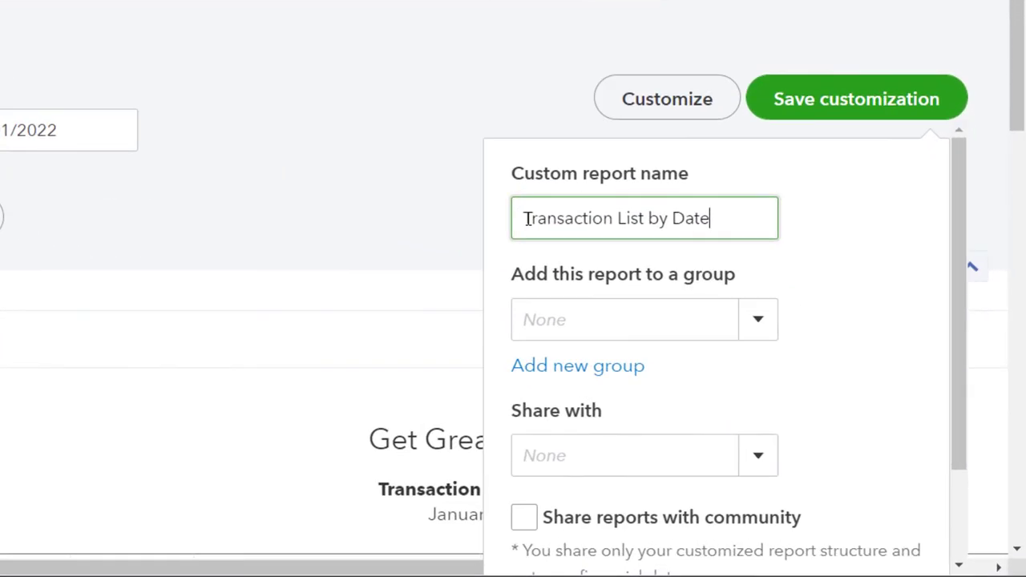
click(528, 218)
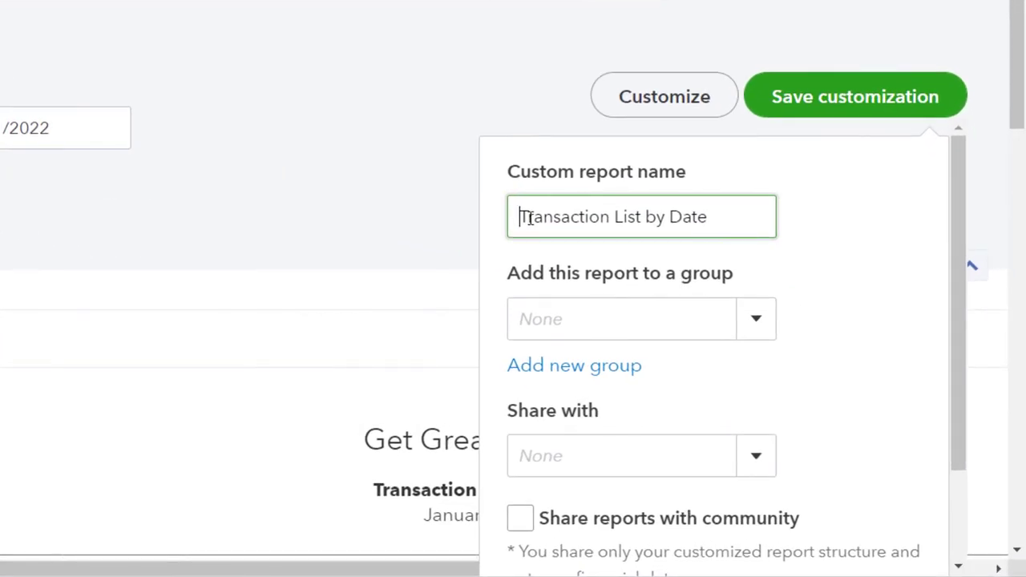
text(4)
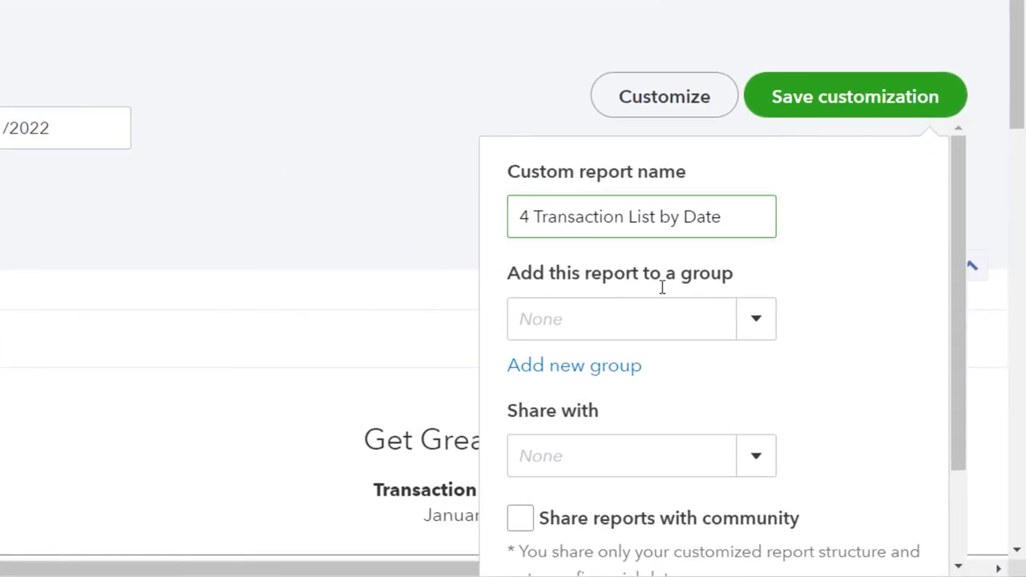
click(742, 329)
click(672, 367)
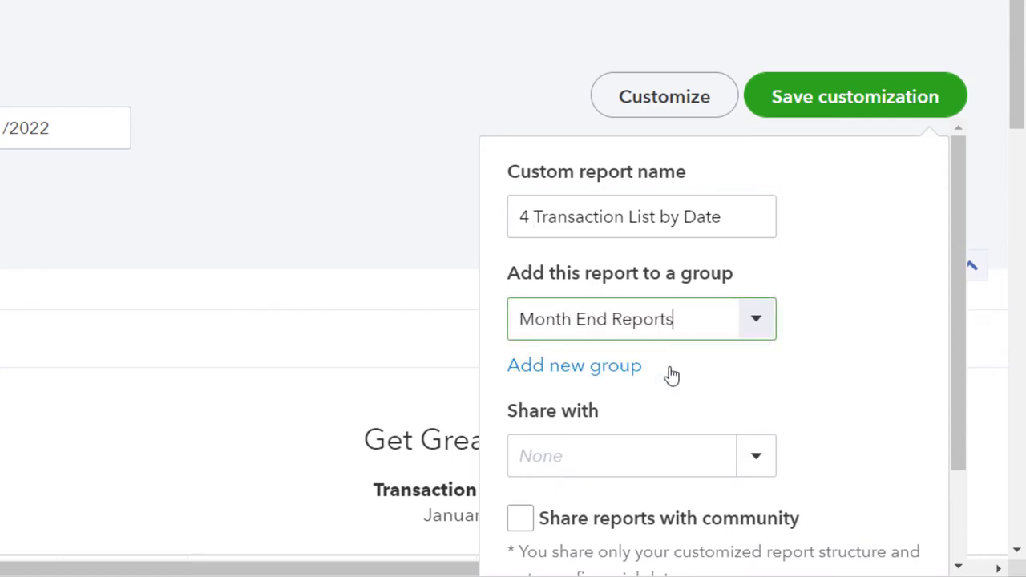
scroll(770, 453, down, 2)
click(858, 525)
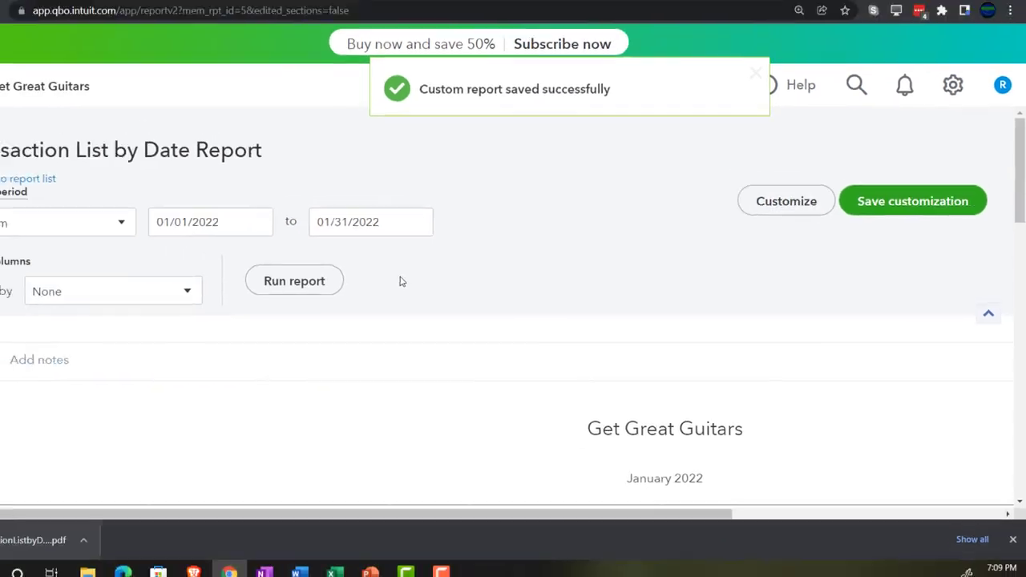
scroll(393, 257, down, 3)
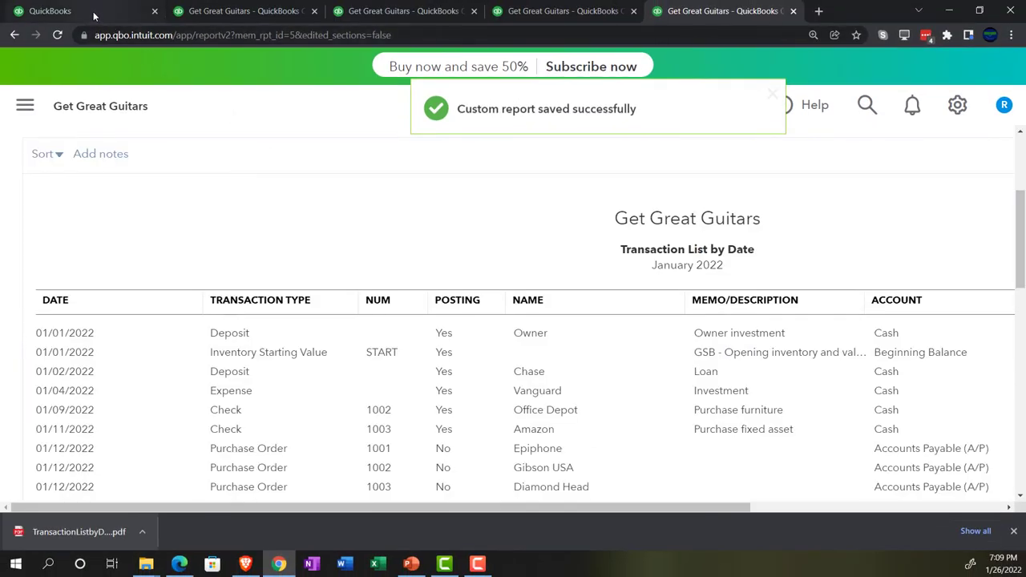
- Check the four numbered reports in Custom reports' Month End Reports group, then show Month One
click(93, 11)
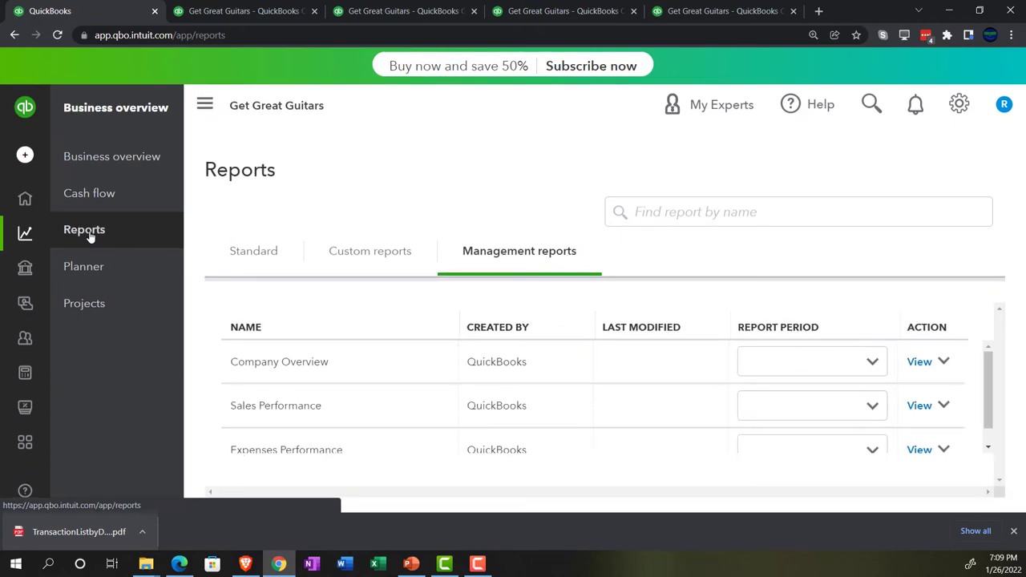
click(366, 260)
click(204, 104)
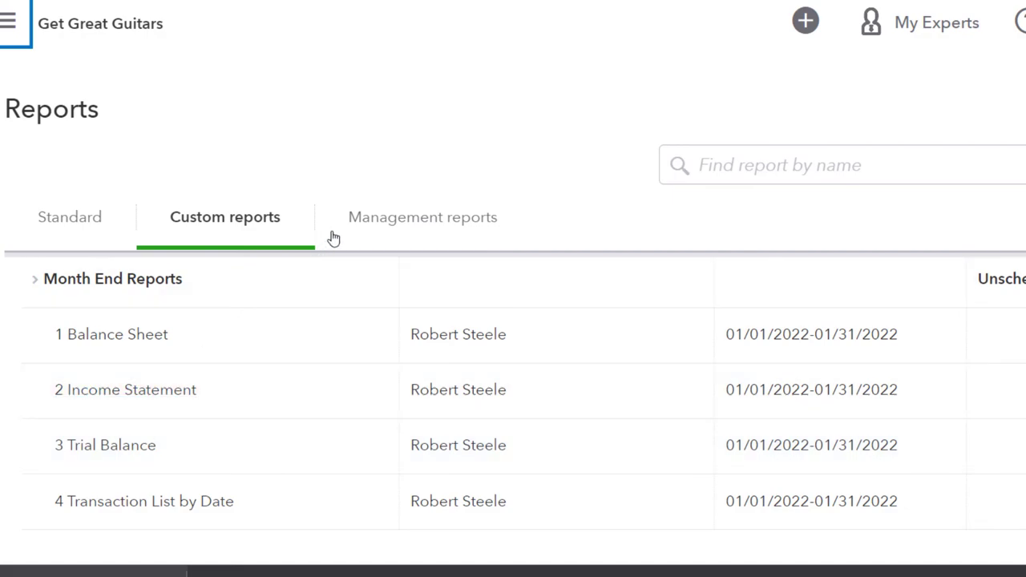
click(365, 227)
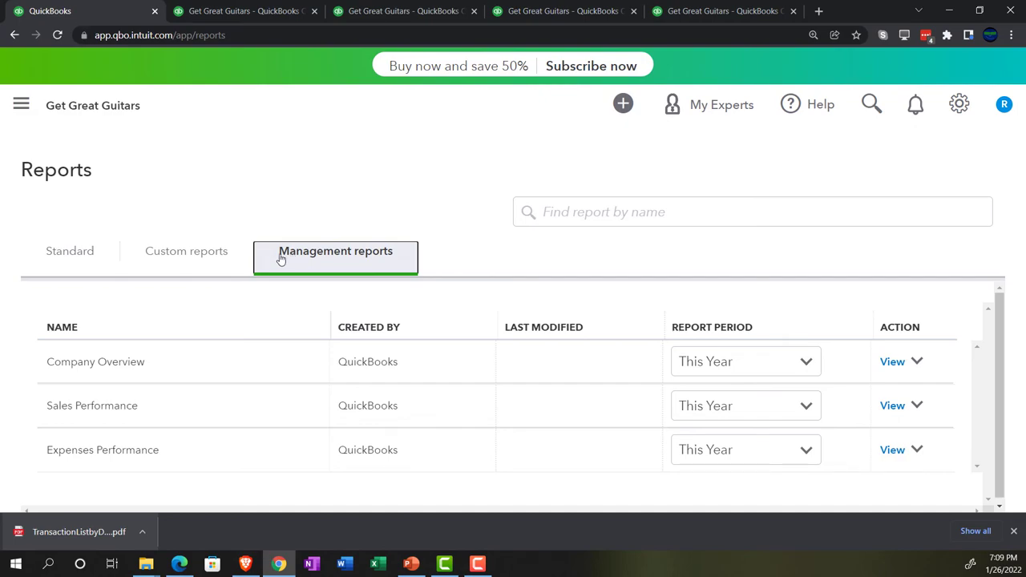
click(197, 253)
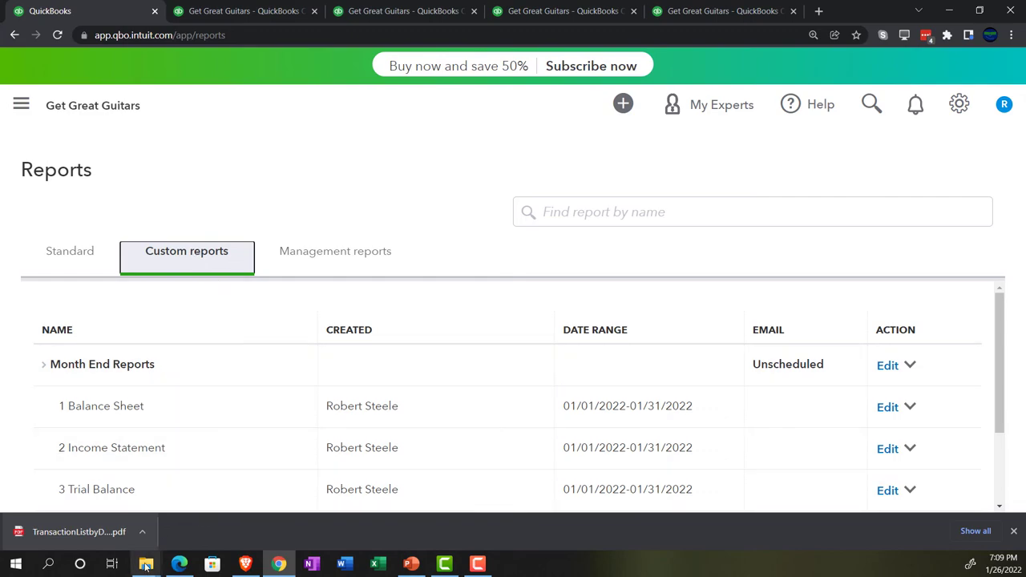
mouse_move(146, 567)
click(199, 533)
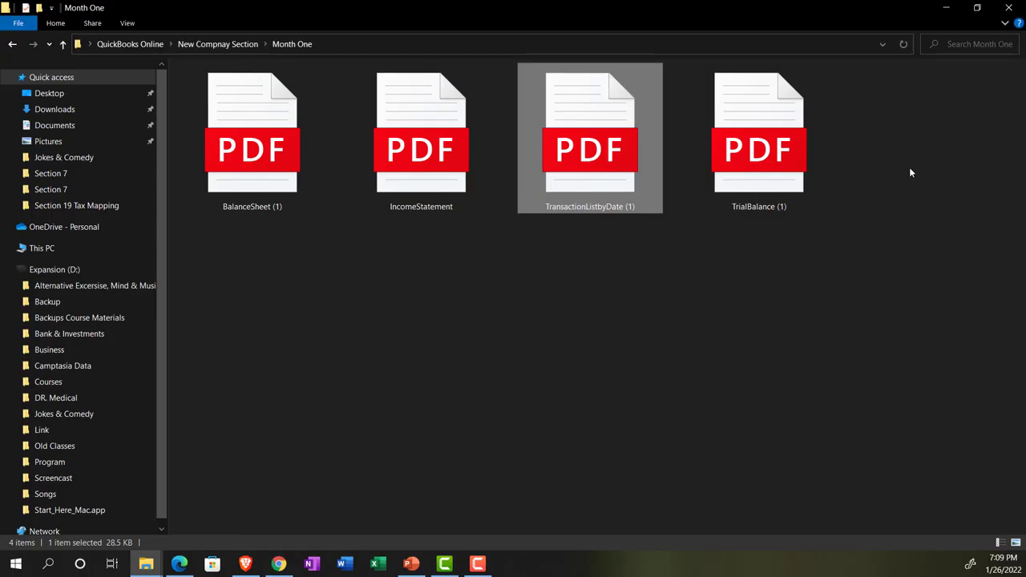
- Create a new folder named 'Financials 01.31.22' in the Month One folder
right_click(339, 295)
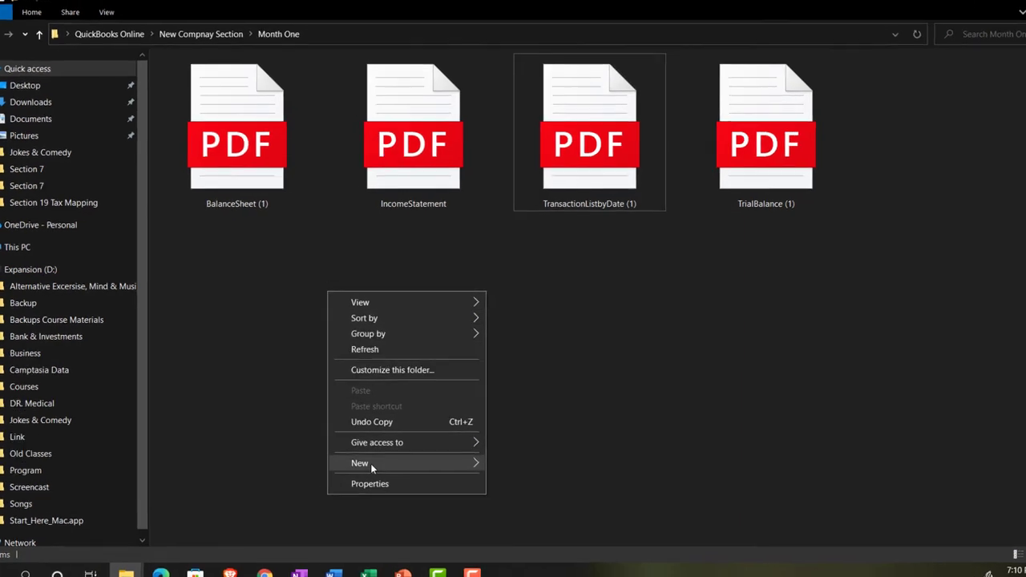
mouse_move(371, 463)
click(537, 279)
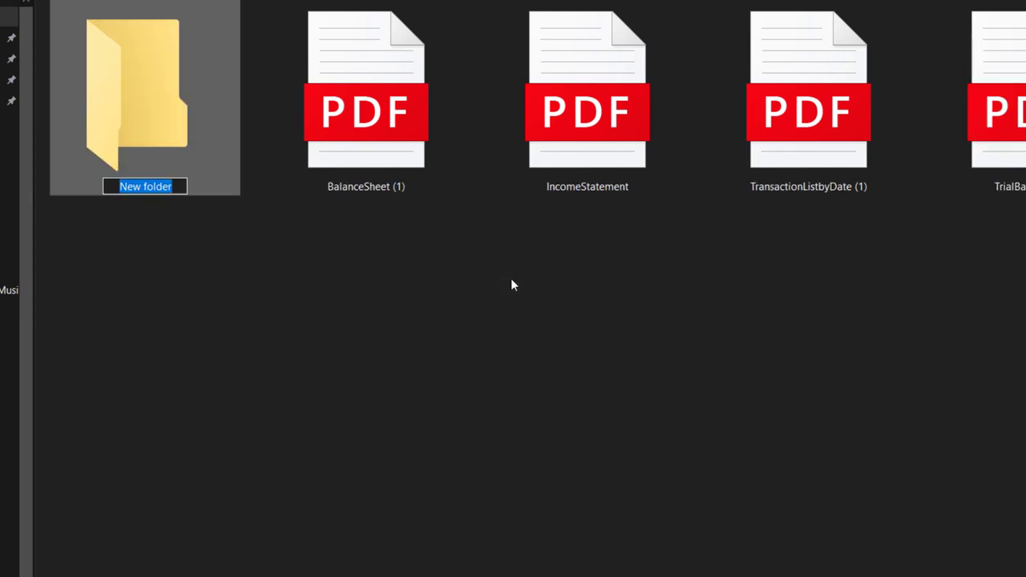
text(Financials)
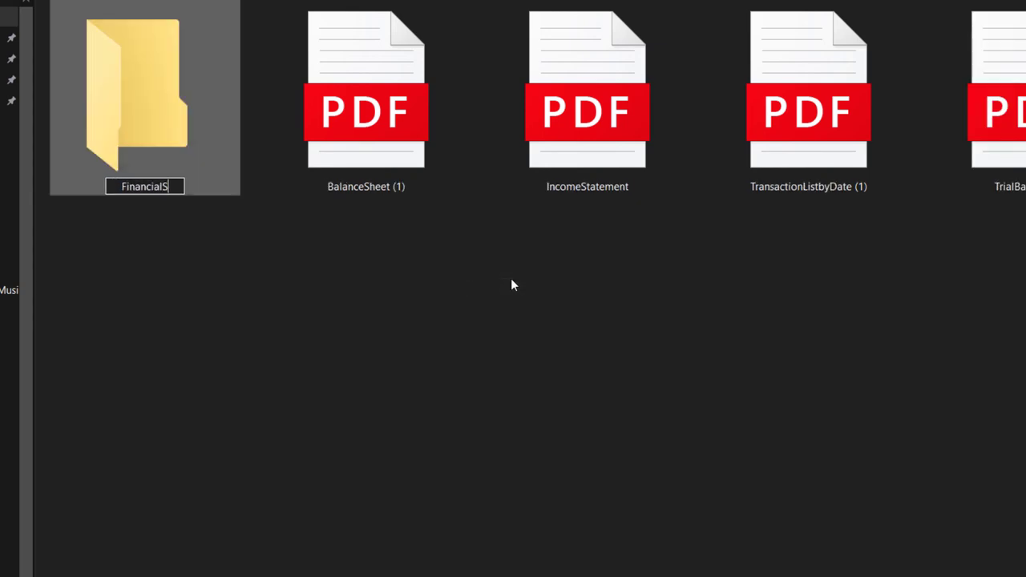
text( 01)
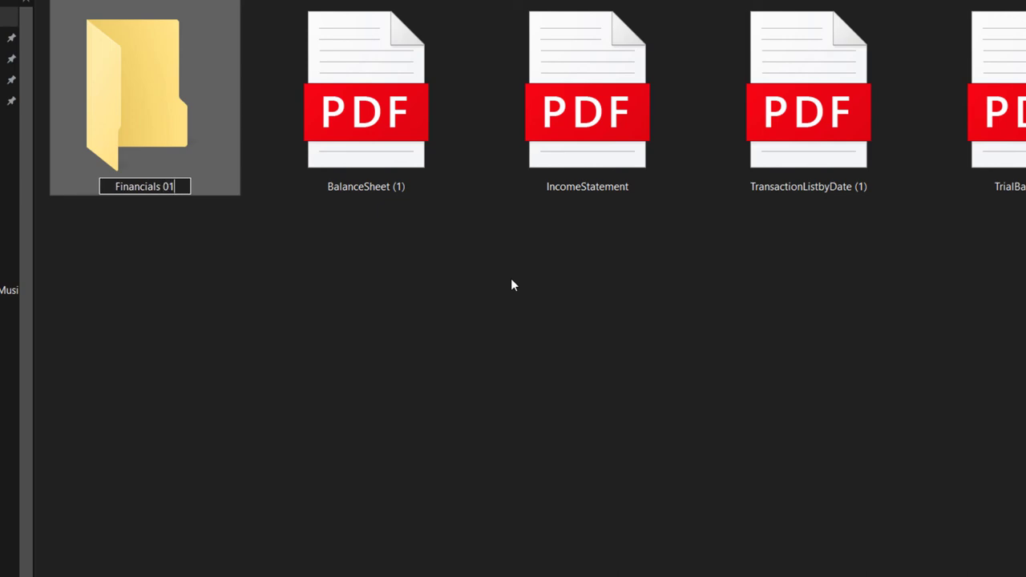
text(.31.)
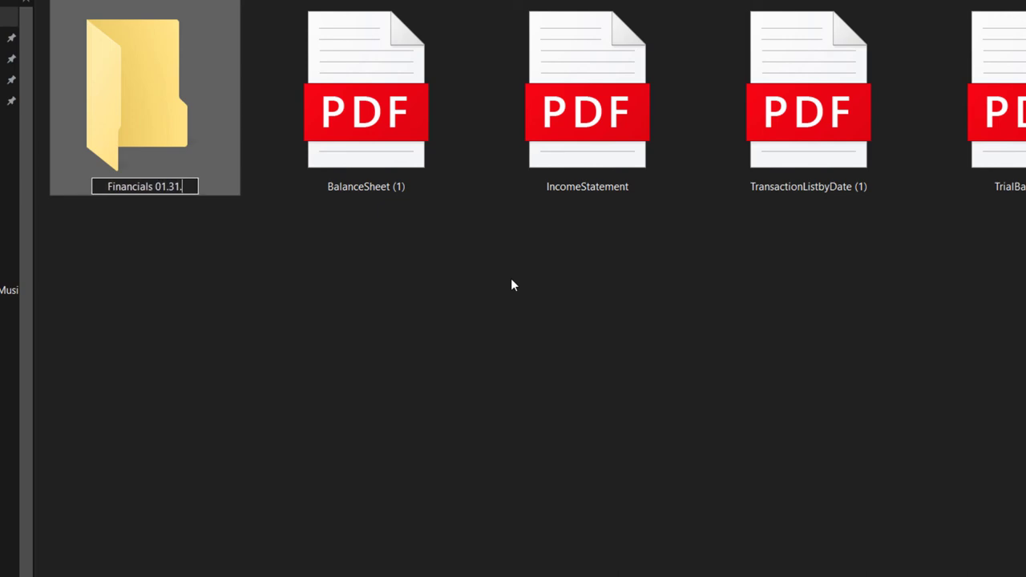
text(22)
key(Return)
- Select the four January report PDFs and move them into Financials 01.31.22
click(353, 371)
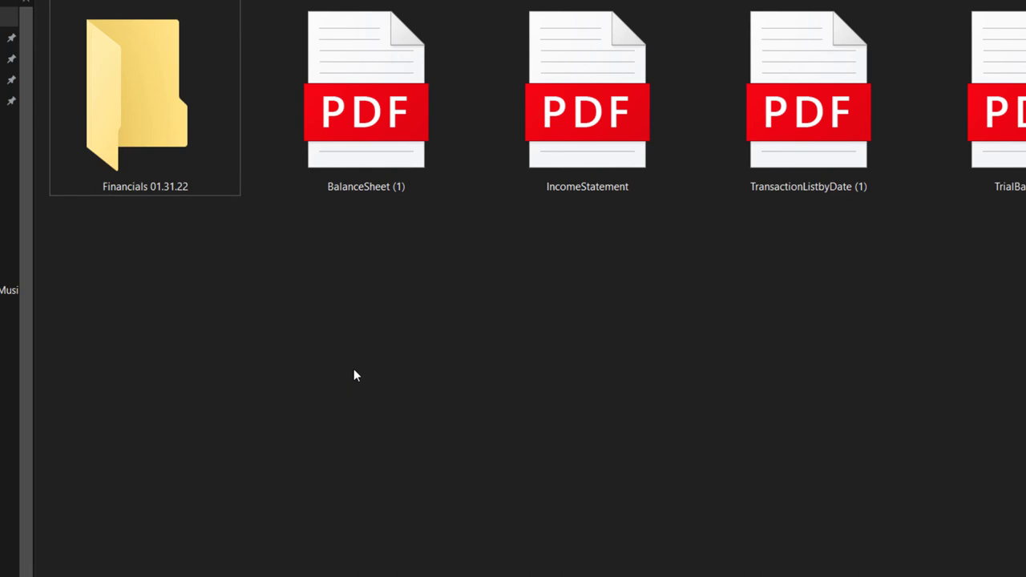
drag(358, 323, 1024, 114)
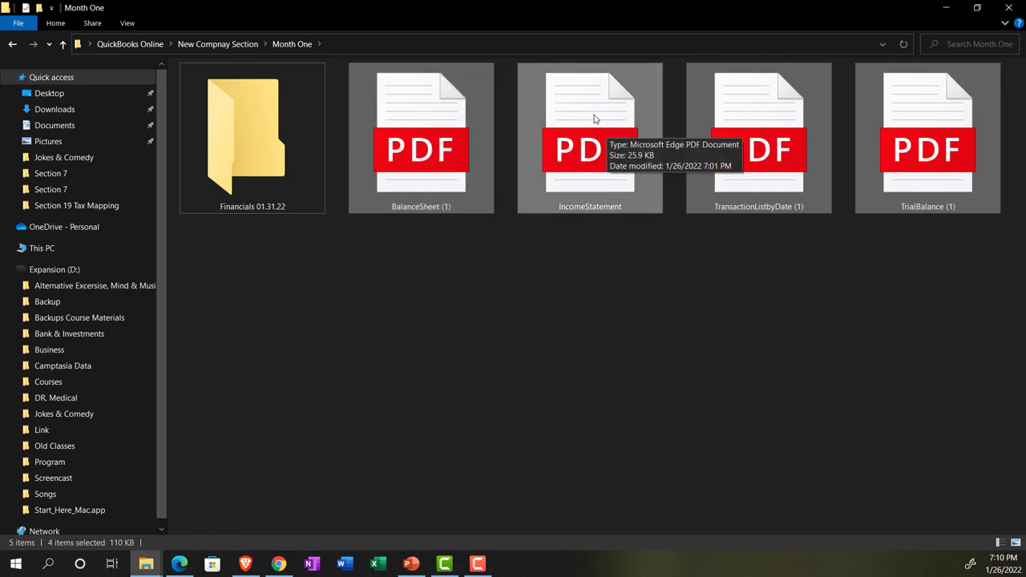
drag(594, 119, 250, 158)
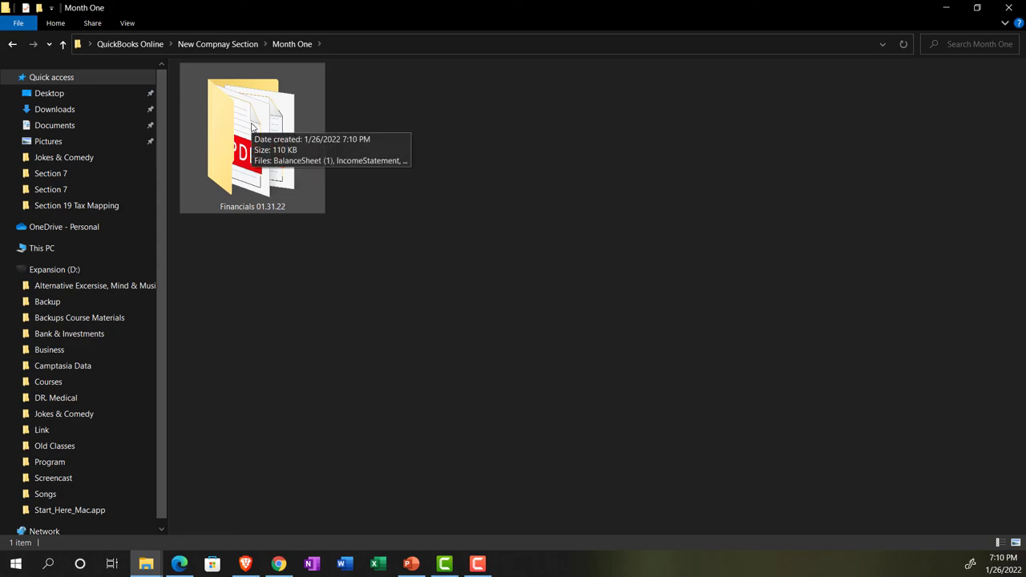
- Send Financials 01.31.22 to a compressed zip folder, keeping the default name
click(252, 126)
right_click(252, 127)
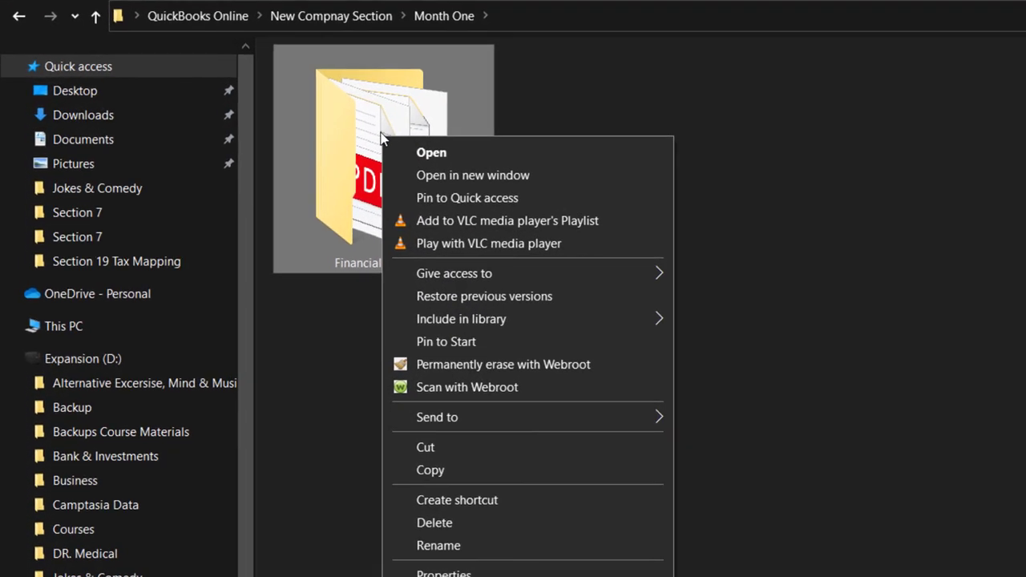
mouse_move(457, 414)
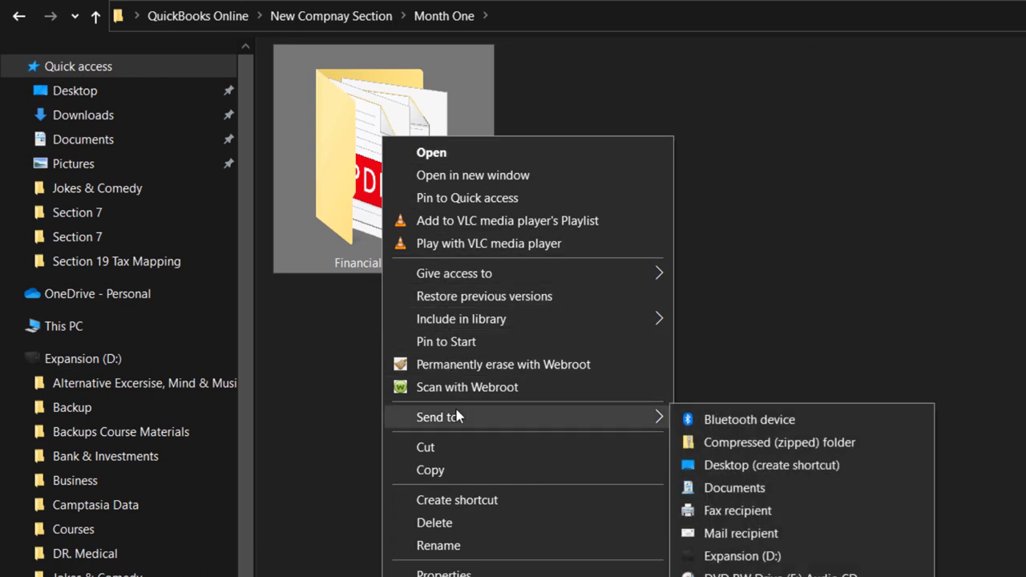
click(741, 443)
click(657, 341)
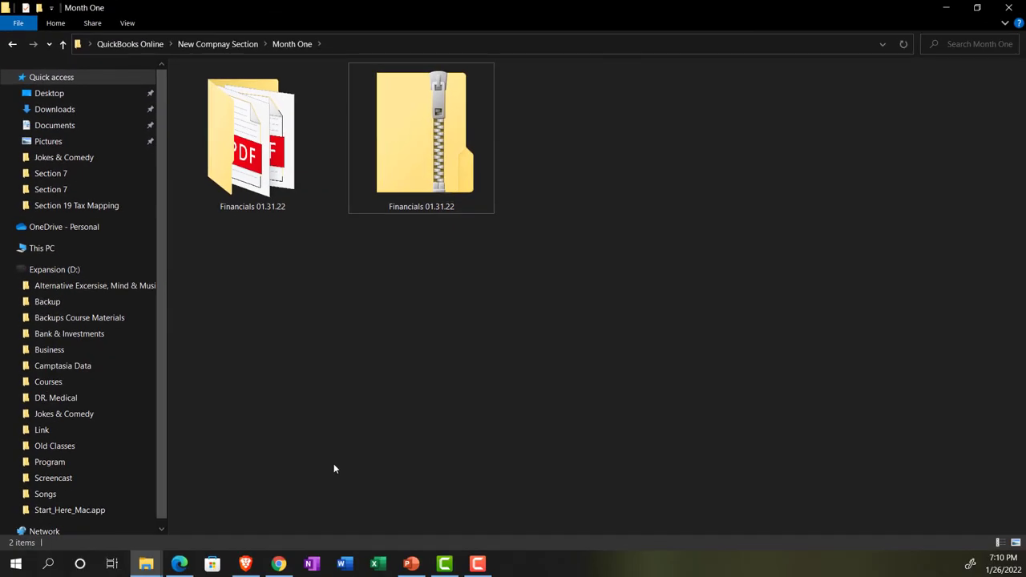
click(280, 564)
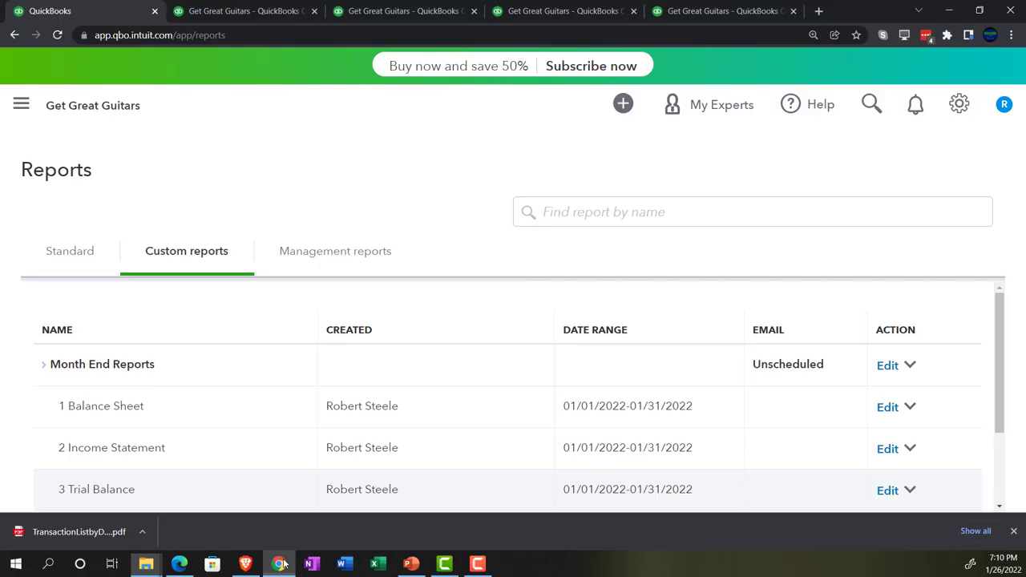